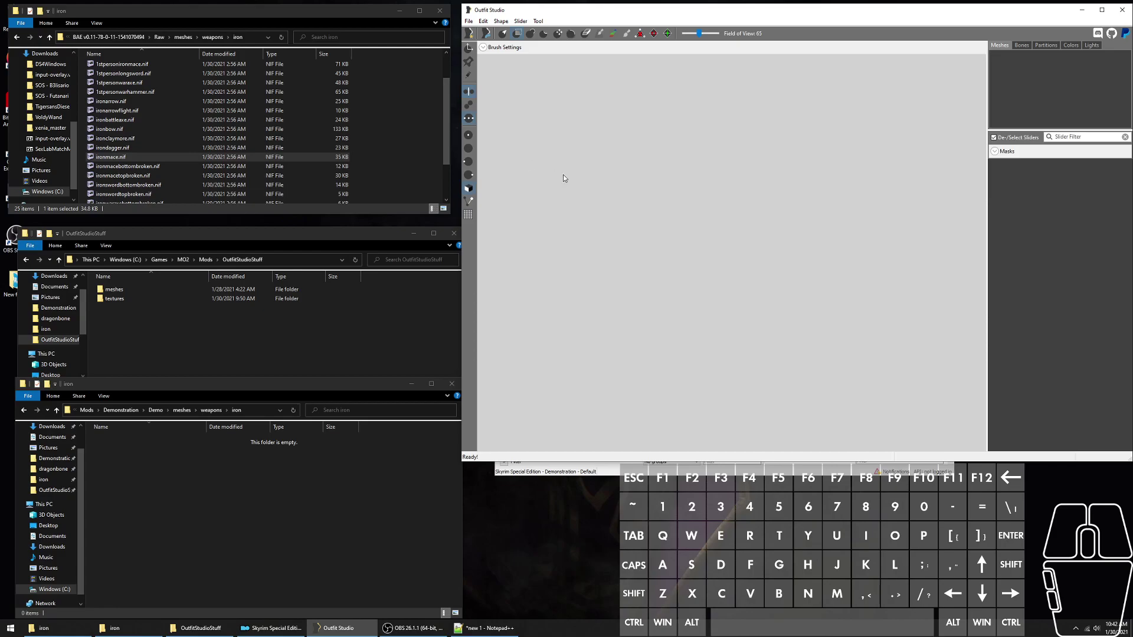
# - Load ironmace.nif from the extracted iron weapons folder into Outfit Studio
pyautogui.click(184, 157)
pyautogui.moveTo(185, 157); pyautogui.dragTo(695, 221)
pyautogui.moveTo(771, 254); pyautogui.dragTo(583, 217, button='right')
pyautogui.moveTo(583, 217); pyautogui.dragTo(794, 268)
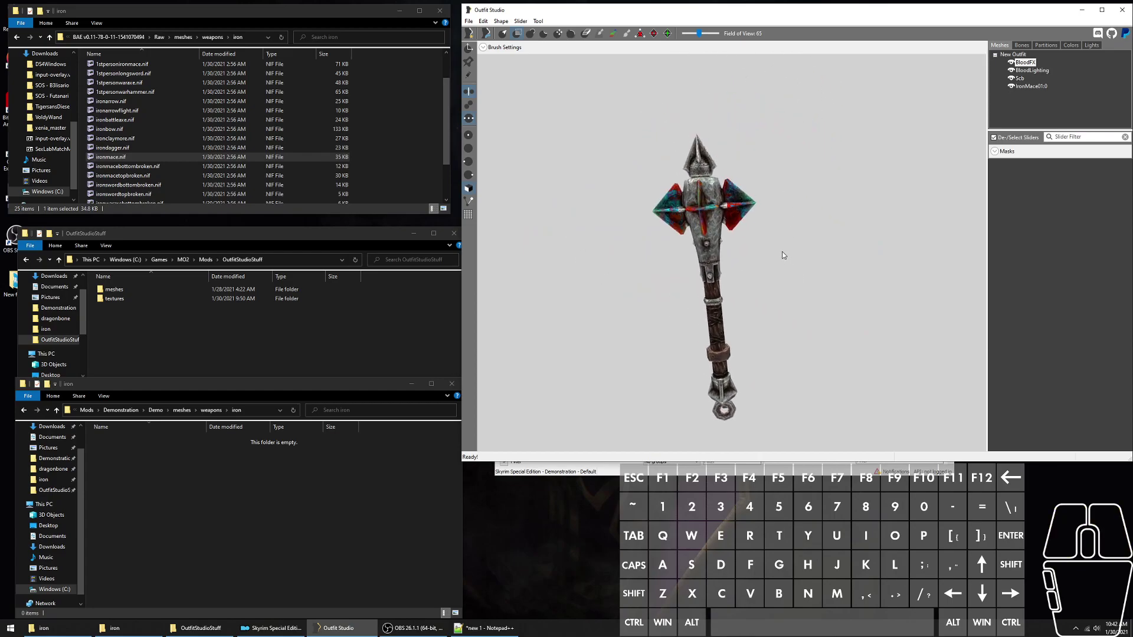
# - Activate the Transform tool, toggling it off and on, and leave its gizmo showing on the mace
pyautogui.click(538, 21)
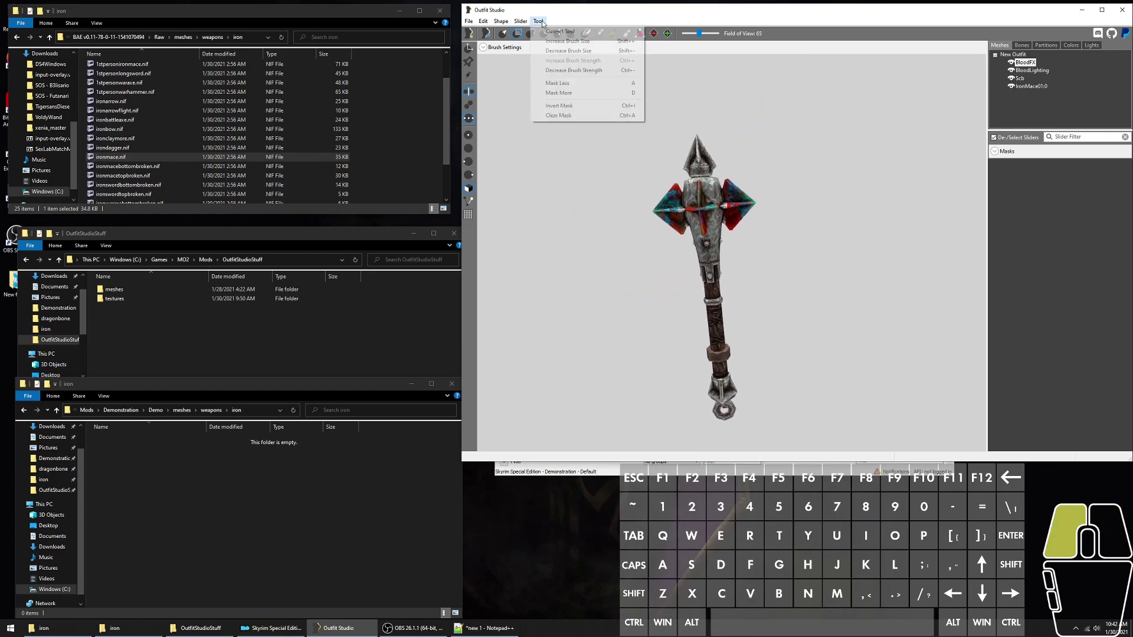
pyautogui.moveTo(563, 33)
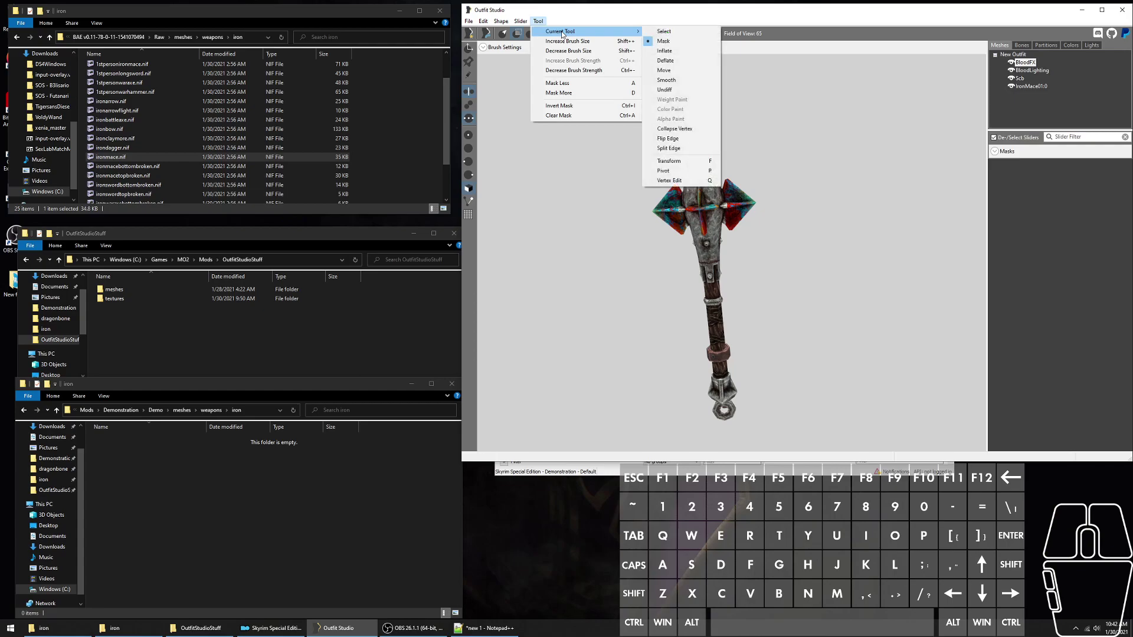
pyautogui.click(682, 163)
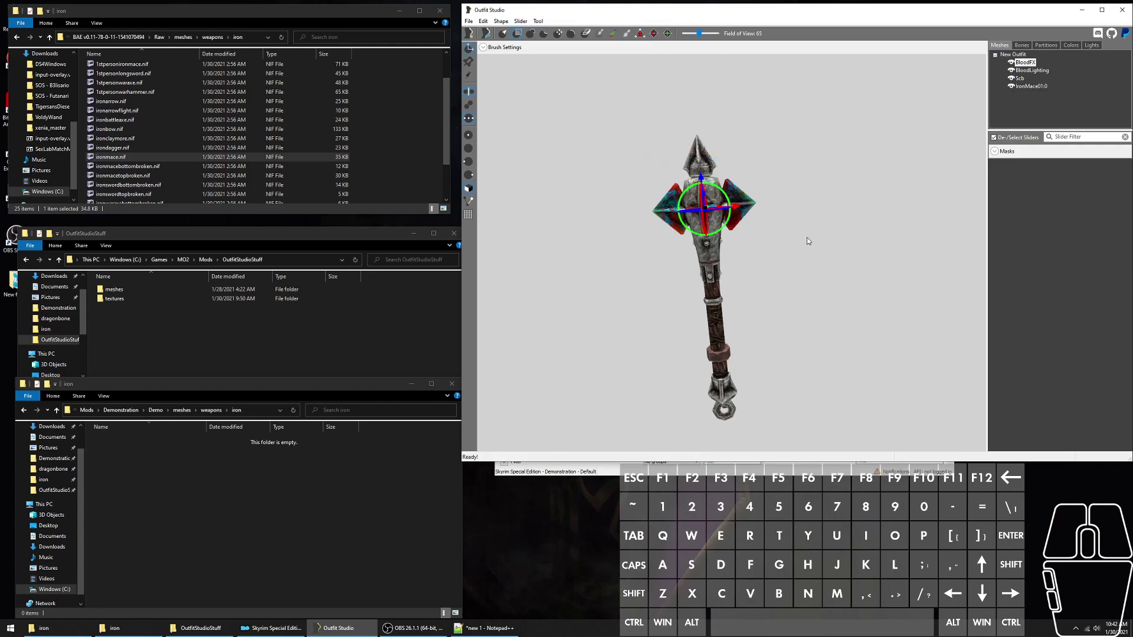
pyautogui.press('f')
pyautogui.press('f')
pyautogui.click(467, 50)
pyautogui.click(468, 51)
pyautogui.moveTo(736, 182); pyautogui.dragTo(779, 193, button='right')
pyautogui.press('f')
pyautogui.press('f')
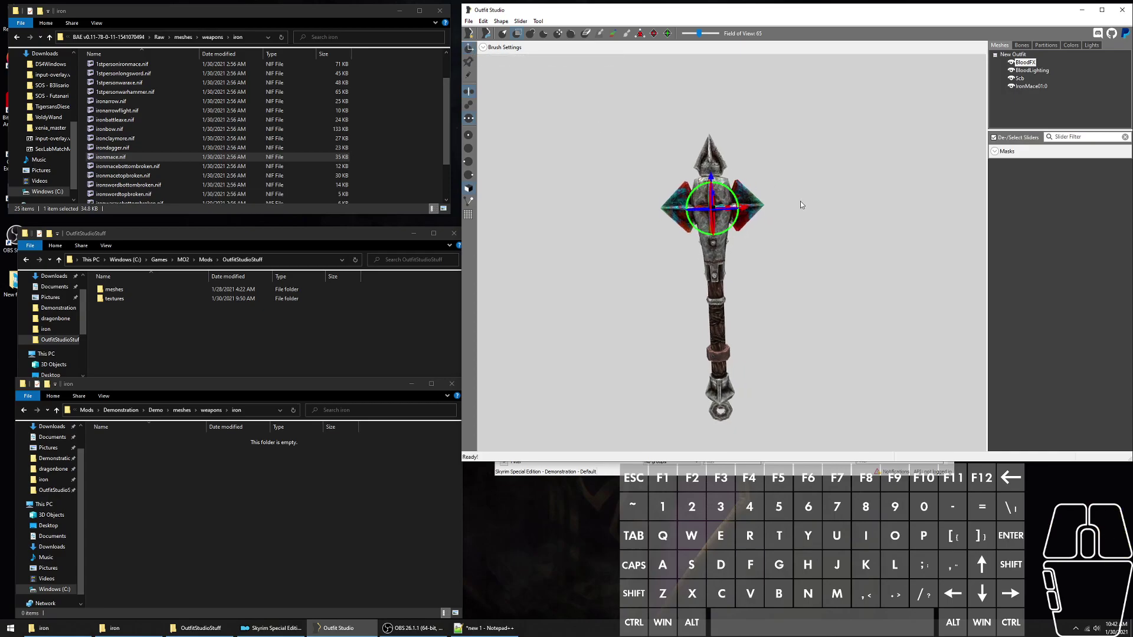
pyautogui.scroll(-2, 744, 194)
pyautogui.scroll(2, 767, 183)
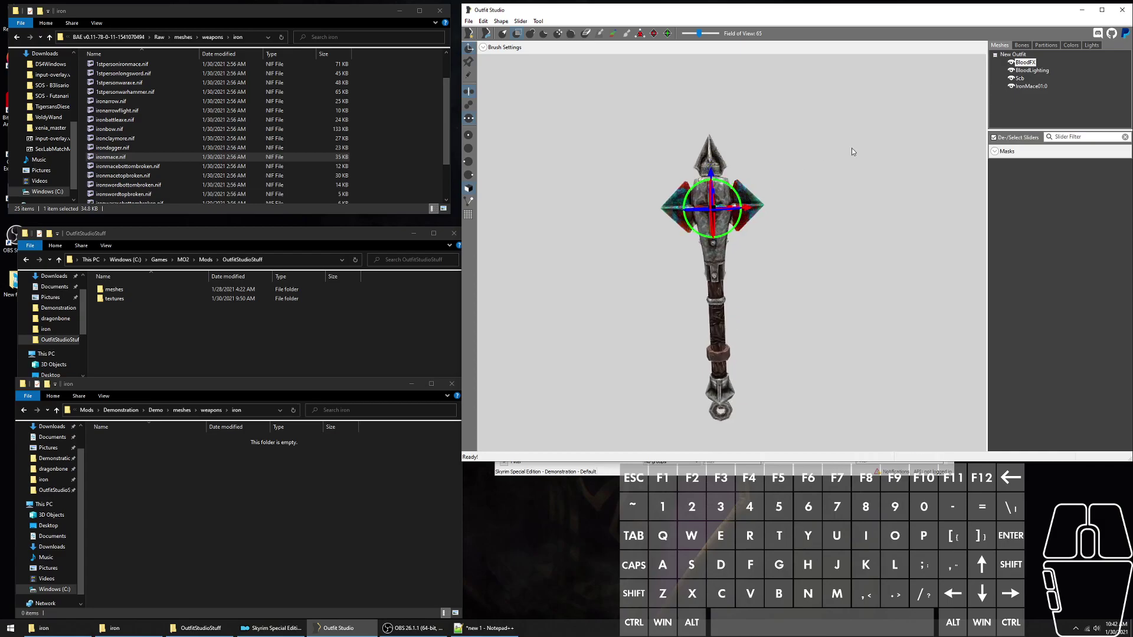
# - Try moving the IronMace01:0 mesh along the horizontal axis with the transform gizmo, and undo the move
pyautogui.click(1026, 86)
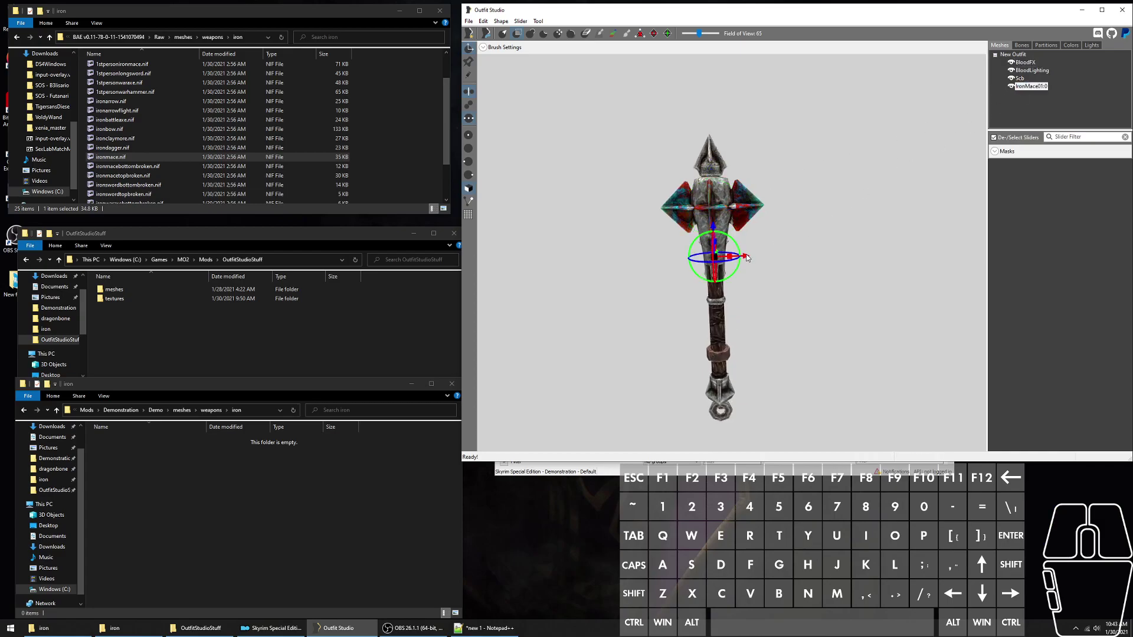
pyautogui.scroll(2, 737, 257)
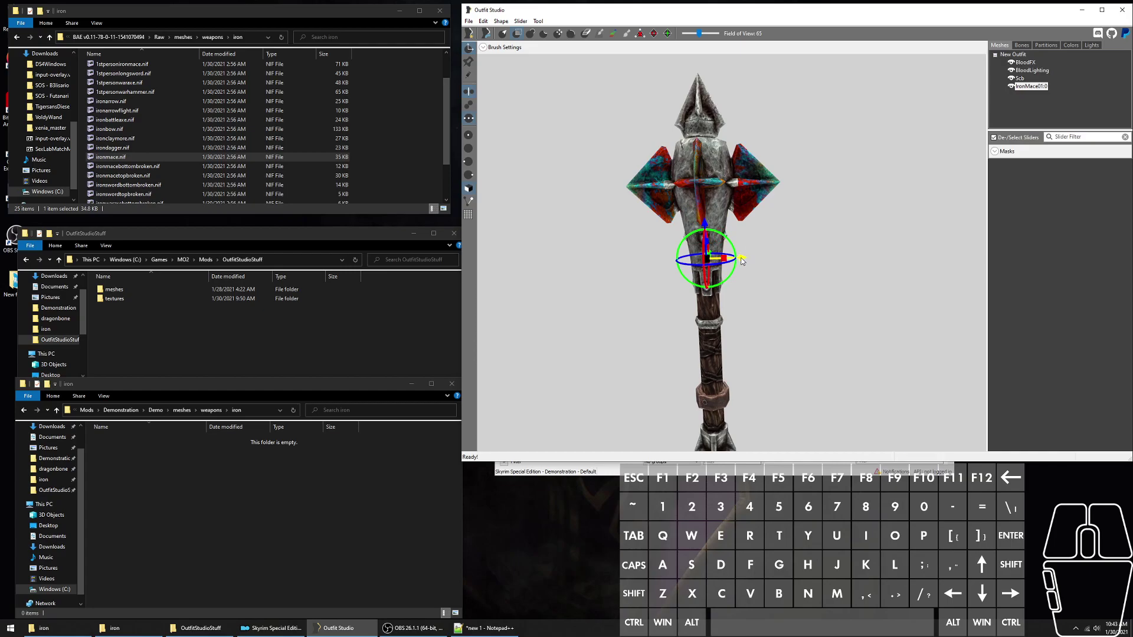
pyautogui.moveTo(742, 260); pyautogui.dragTo(689, 162)
pyautogui.hotkey('ctrl', 'z')
pyautogui.hotkey('ctrl', 'z')
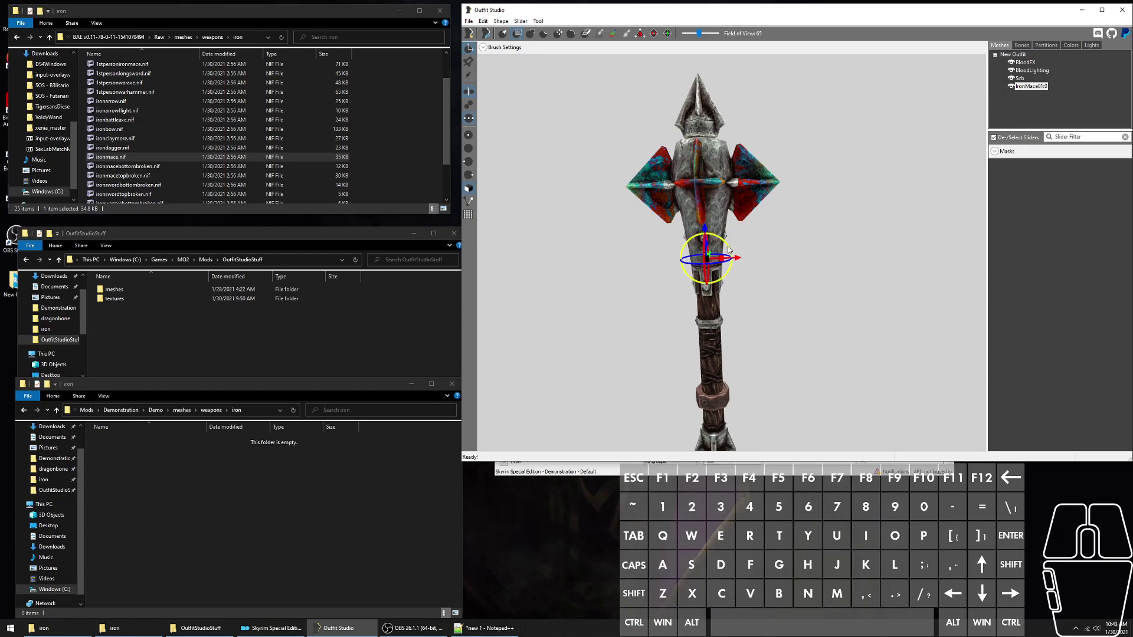
# - Try rotating and scaling the IronMace01:0 mesh with the transform gizmo, and undo the trial changes
pyautogui.moveTo(729, 250); pyautogui.dragTo(658, 321)
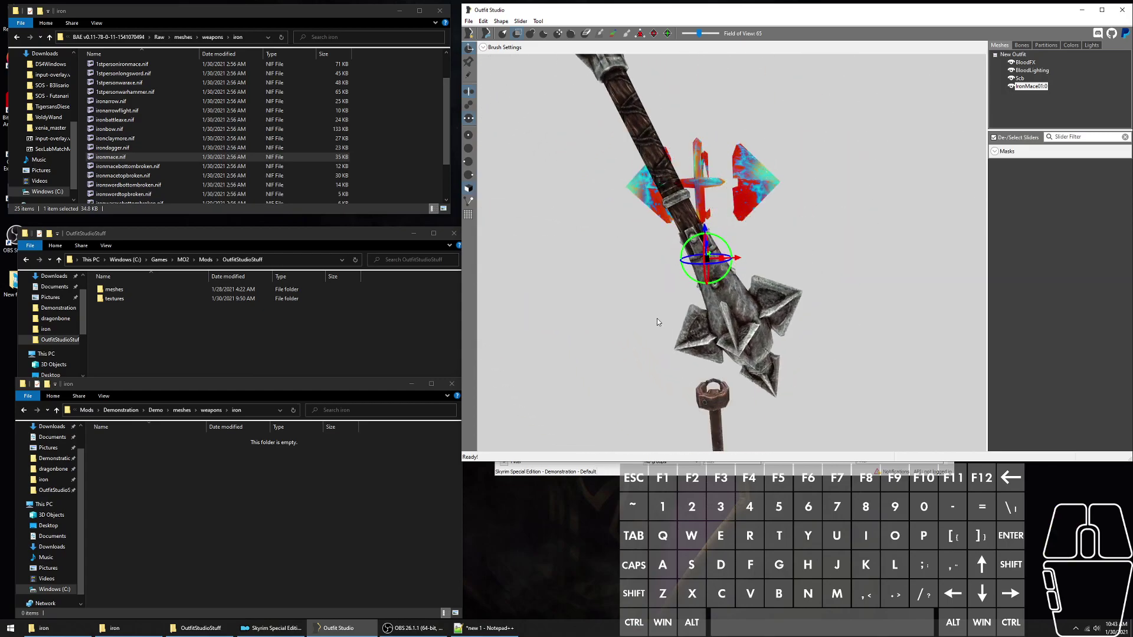
pyautogui.hotkey('ctrl', 'z')
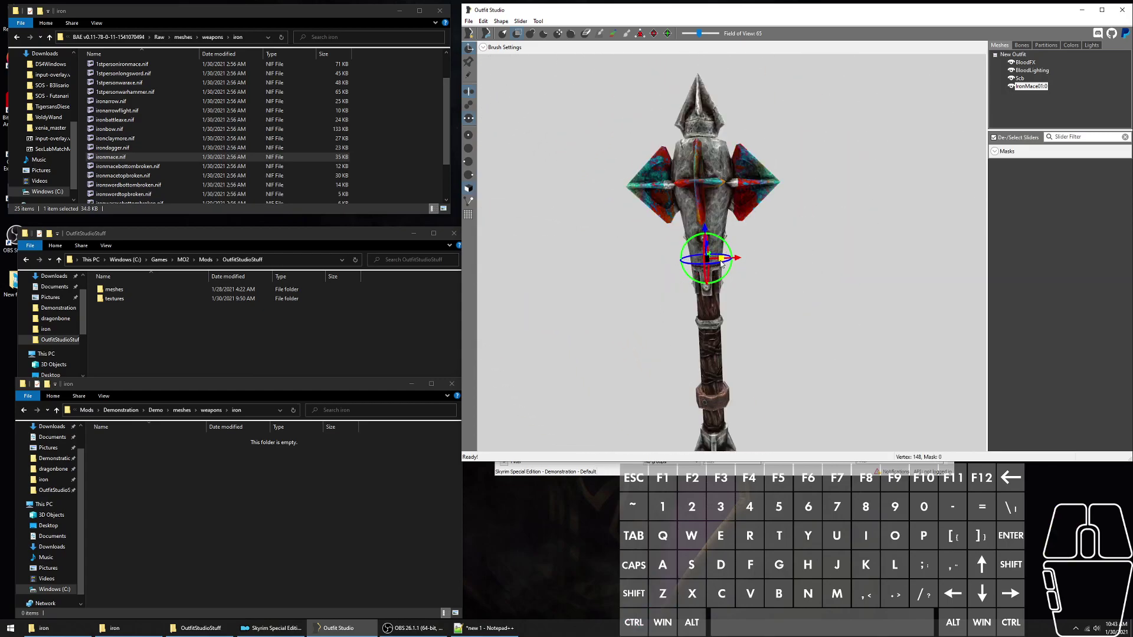
pyautogui.moveTo(720, 261); pyautogui.dragTo(248, 288)
pyautogui.hotkey('ctrl', 'z')
pyautogui.moveTo(708, 258); pyautogui.dragTo(975, 294)
pyautogui.scroll(-3, 944, 293)
pyautogui.moveTo(847, 296); pyautogui.dragTo(880, 239, button='right')
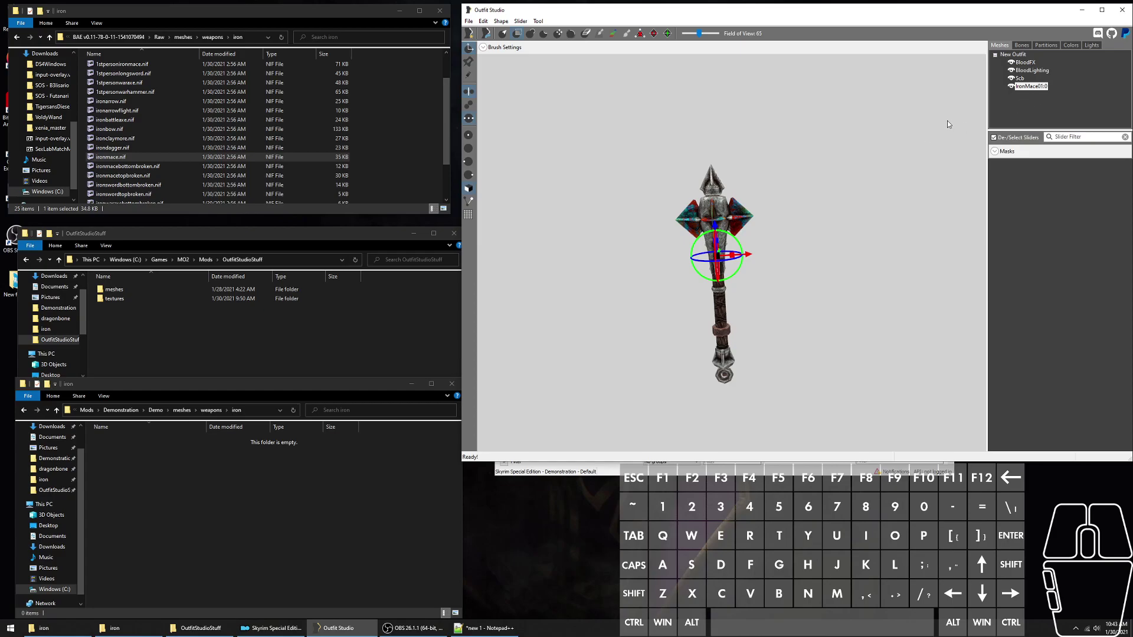
# - Try selecting the four meshes from BloodFX to IronMace01:0, both as a range and one by one
pyautogui.press('shift')
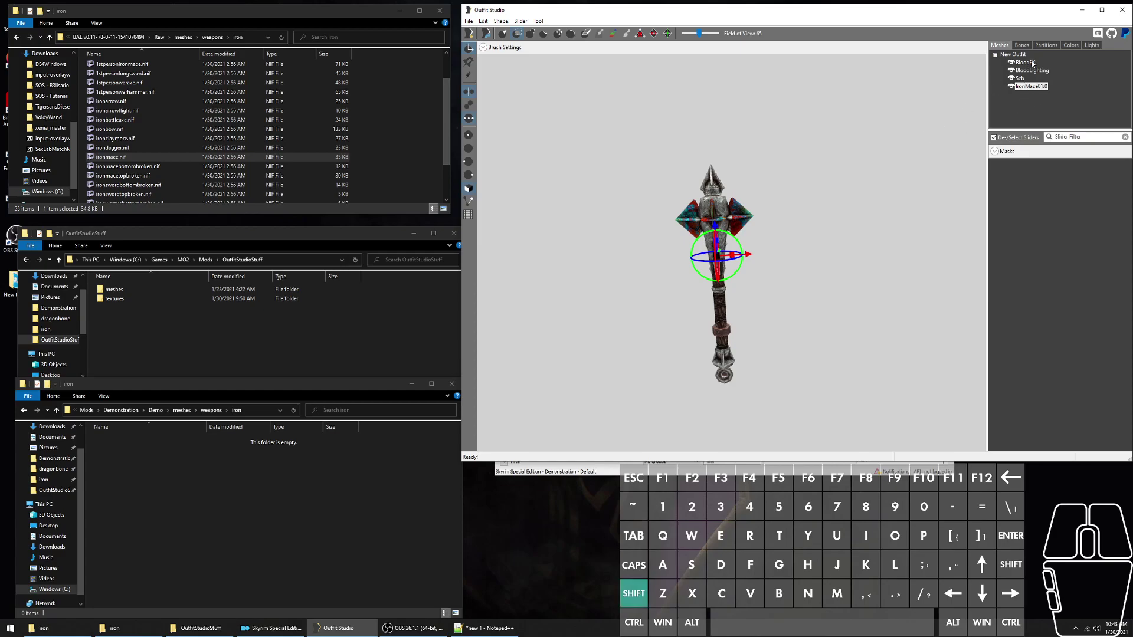
pyautogui.keyDown('shift'); pyautogui.click(1032, 63); pyautogui.keyUp('shift')
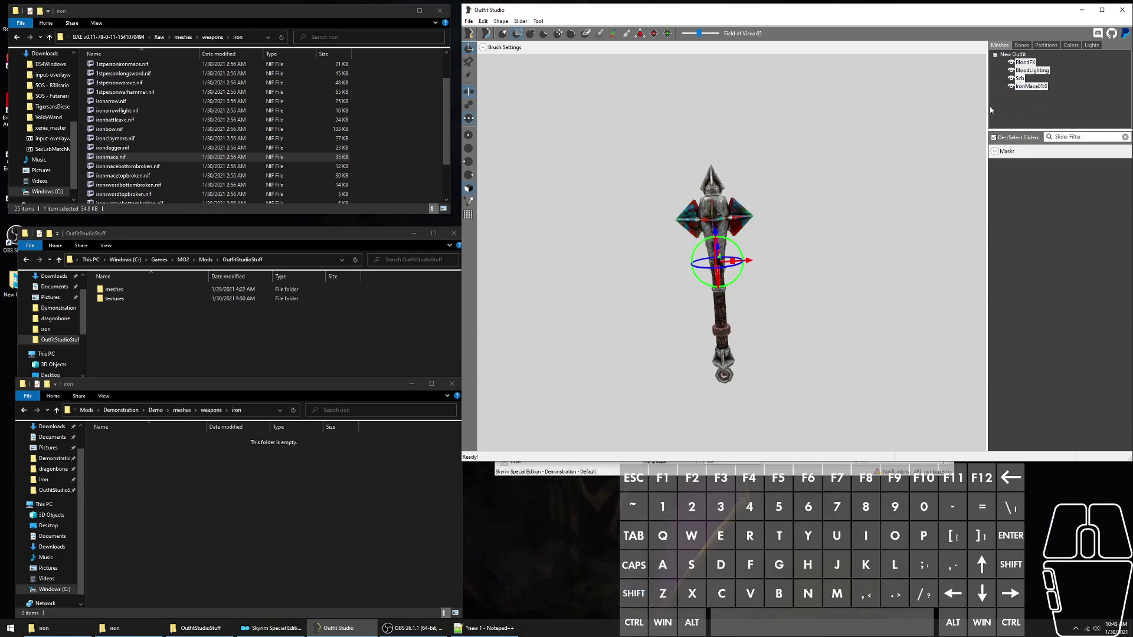
pyautogui.click(1030, 71)
pyautogui.click(1032, 64)
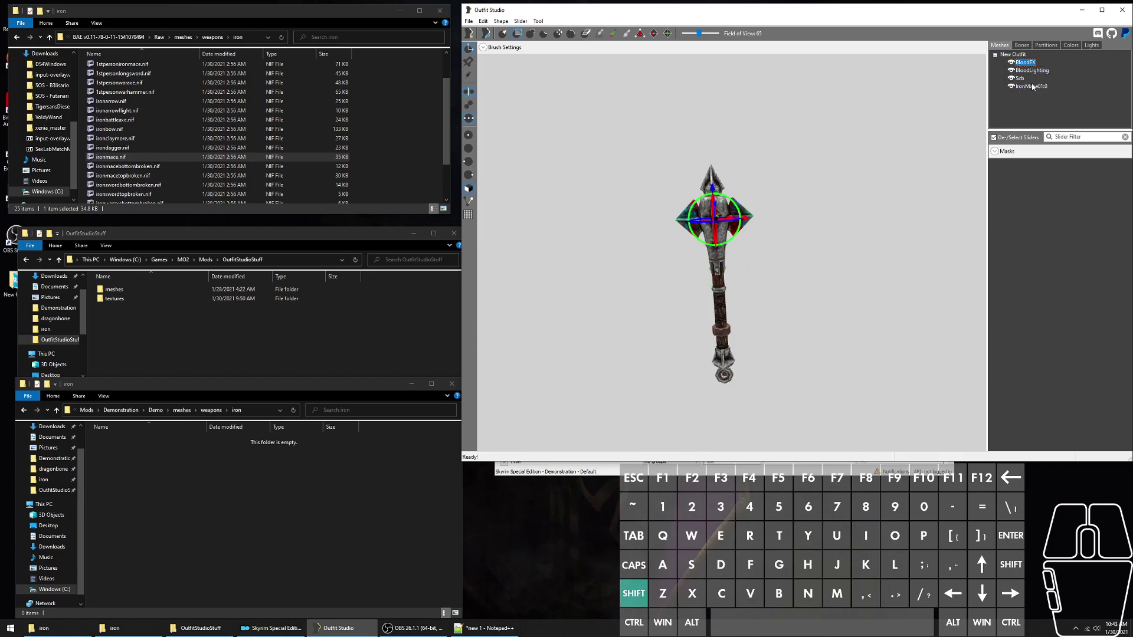
pyautogui.keyDown('shift'); pyautogui.click(1033, 86); pyautogui.keyUp('shift')
pyautogui.click(1030, 65)
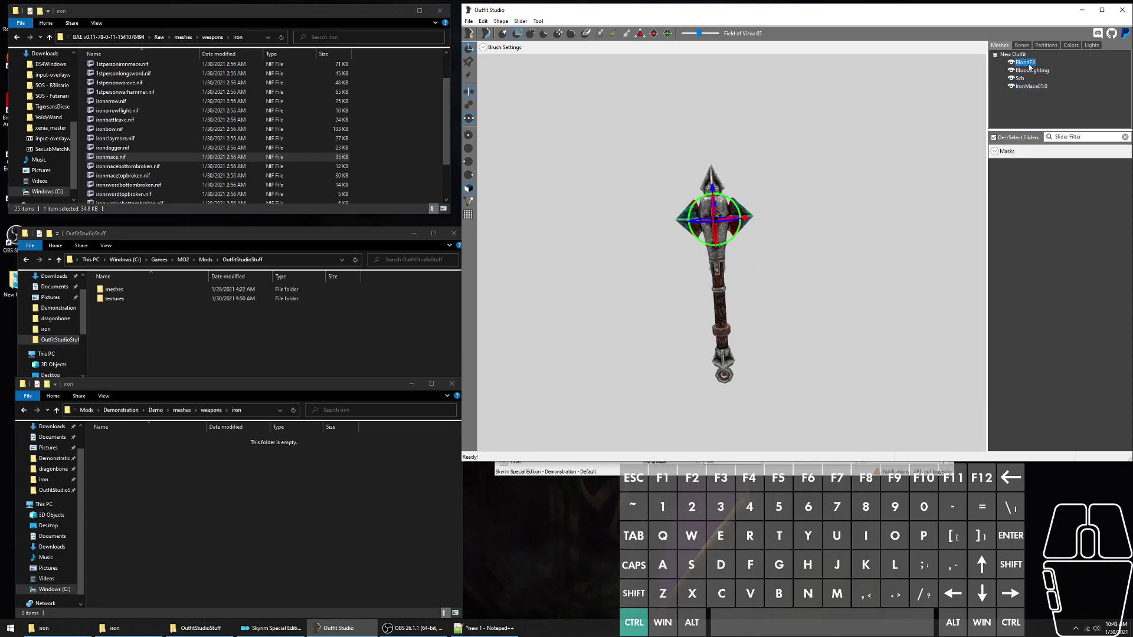
pyautogui.keyDown('ctrl'); pyautogui.click(1030, 72); pyautogui.keyUp('ctrl')
pyautogui.keyDown('ctrl'); pyautogui.click(1026, 79); pyautogui.keyUp('ctrl')
pyautogui.keyDown('ctrl'); pyautogui.click(1033, 87); pyautogui.keyUp('ctrl')
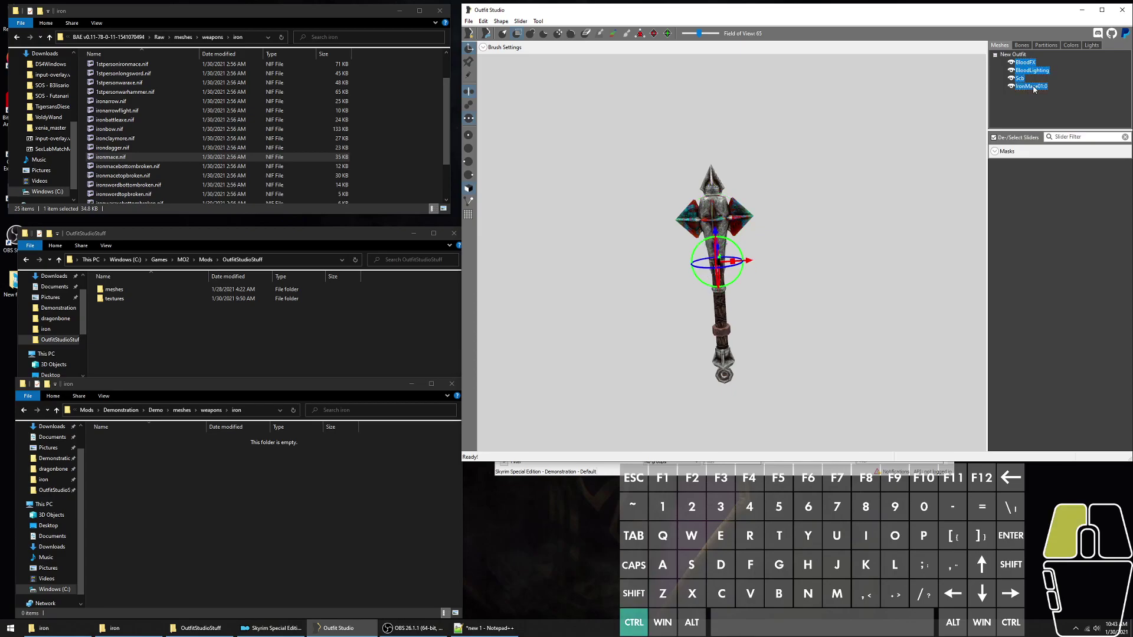
# - Select all four meshes from BloodFX to IronMace01:0 and scale the whole mace up slightly and uniformly
pyautogui.click(1020, 78)
pyautogui.click(1025, 63)
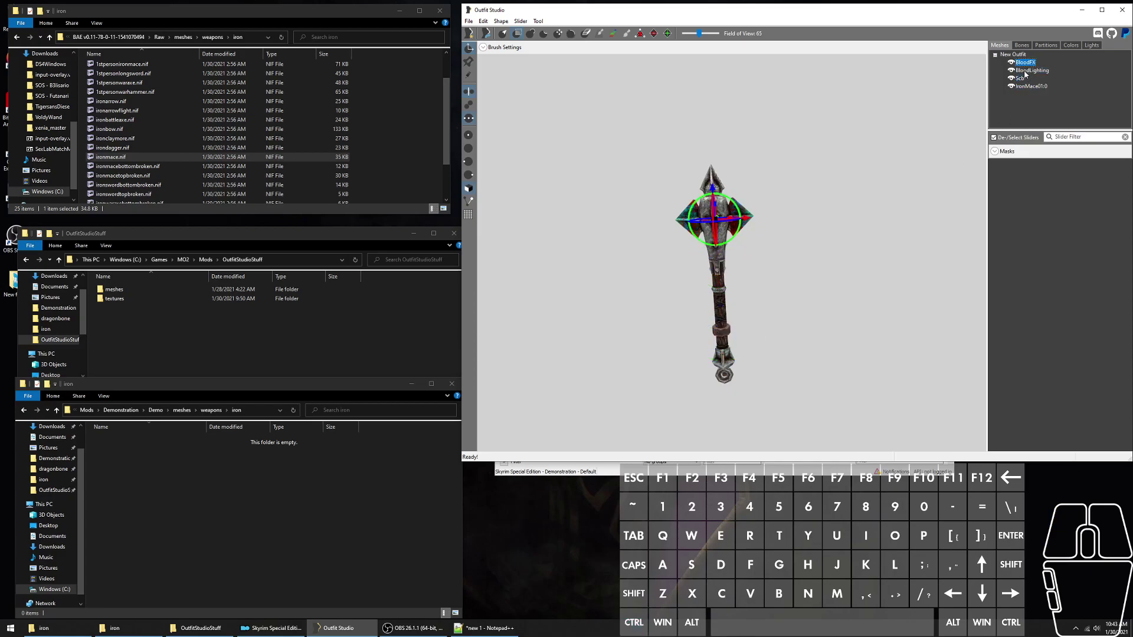
pyautogui.keyDown('shift'); pyautogui.click(1022, 86); pyautogui.keyUp('shift')
pyautogui.scroll(-1, 787, 218)
pyautogui.scroll(3, 788, 213)
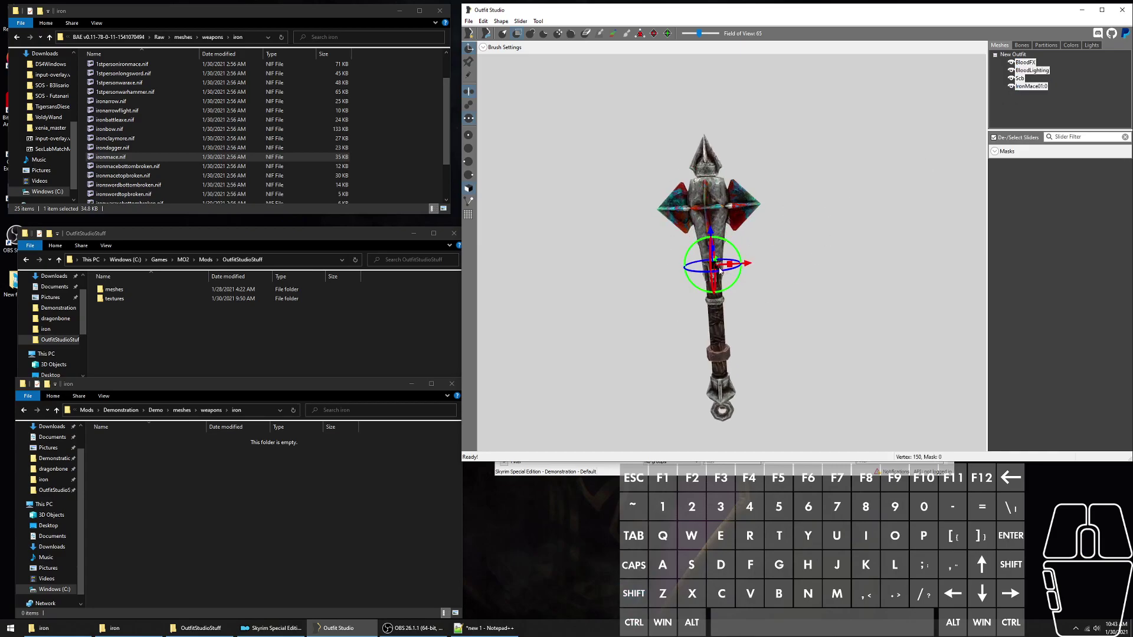
pyautogui.moveTo(719, 271); pyautogui.dragTo(758, 249)
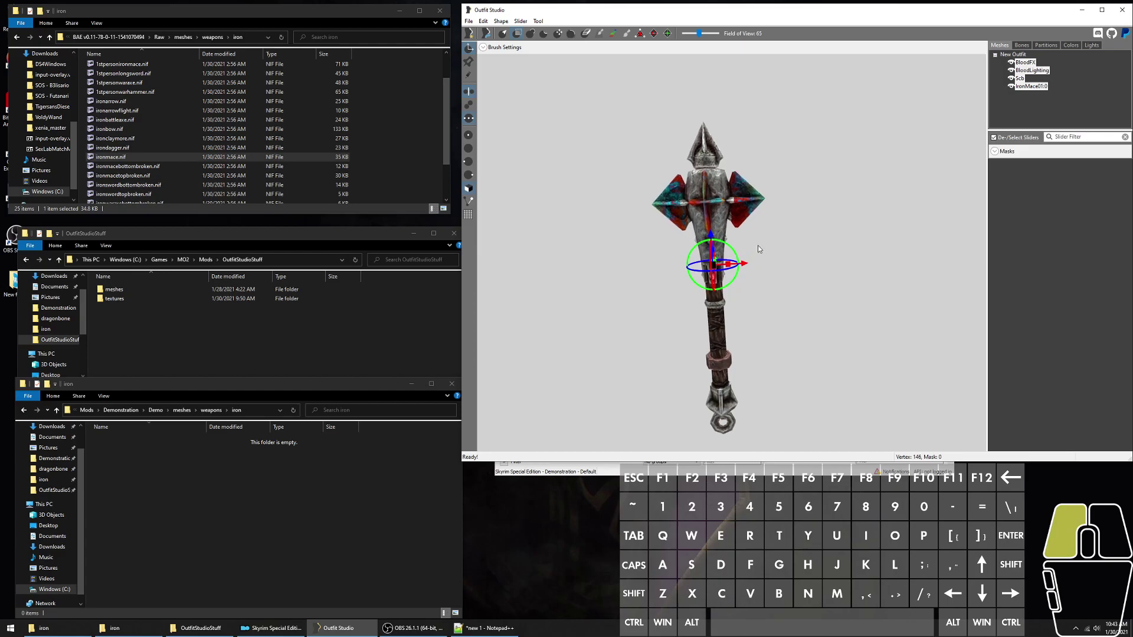
pyautogui.scroll(5, 759, 249)
pyautogui.scroll(-5, 911, 197)
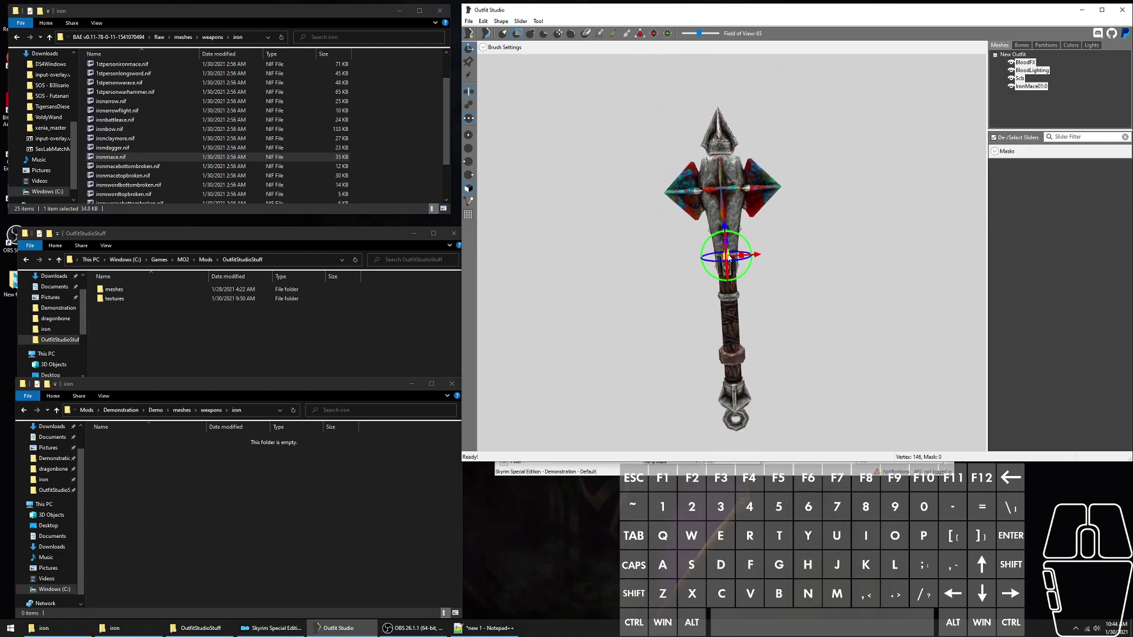
pyautogui.scroll(5, 730, 258)
pyautogui.scroll(-2, 879, 219)
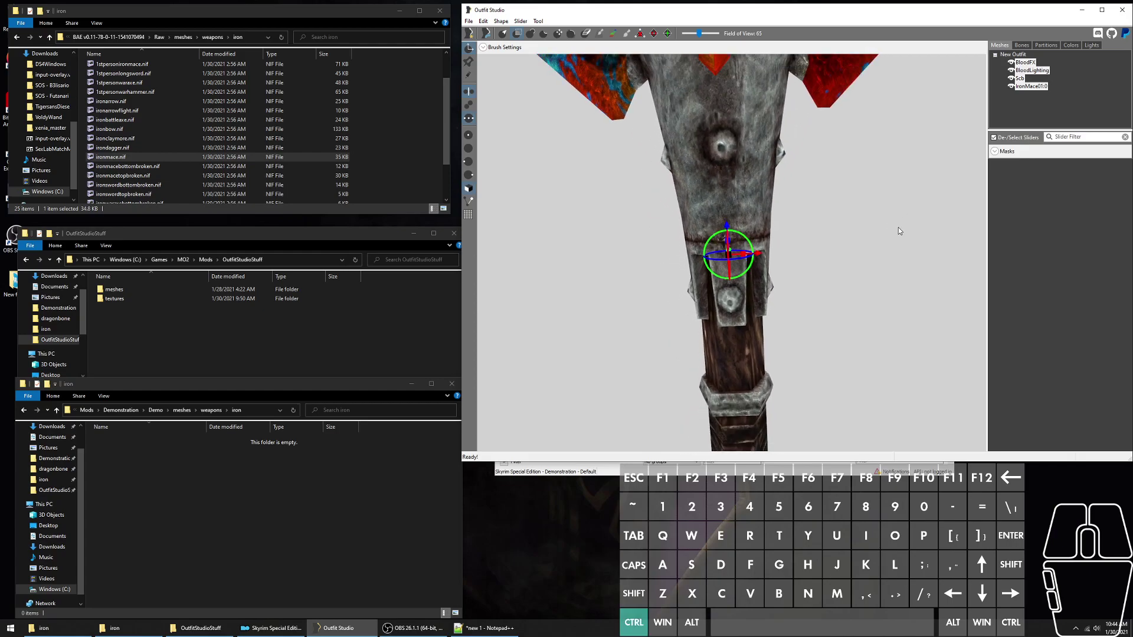
# - Export the outfit as a NIF file named ironmace into the OutfitStudioStuff folder, and select the exported file there
pyautogui.hotkey('ctrl', 'e')
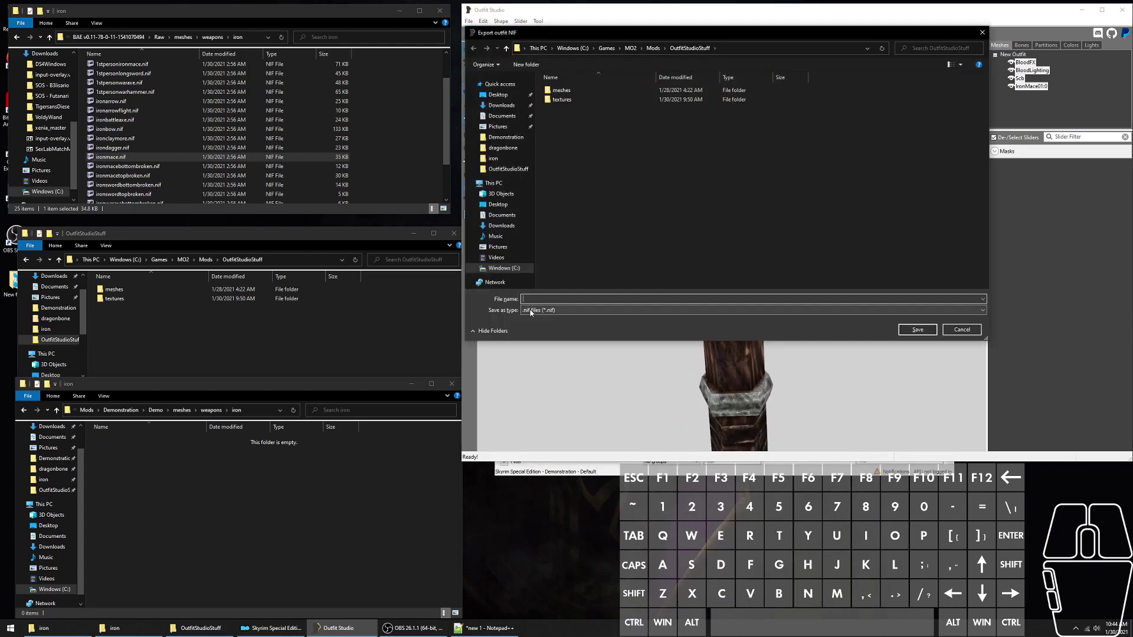
pyautogui.write('ico')
pyautogui.press('BackSpace')
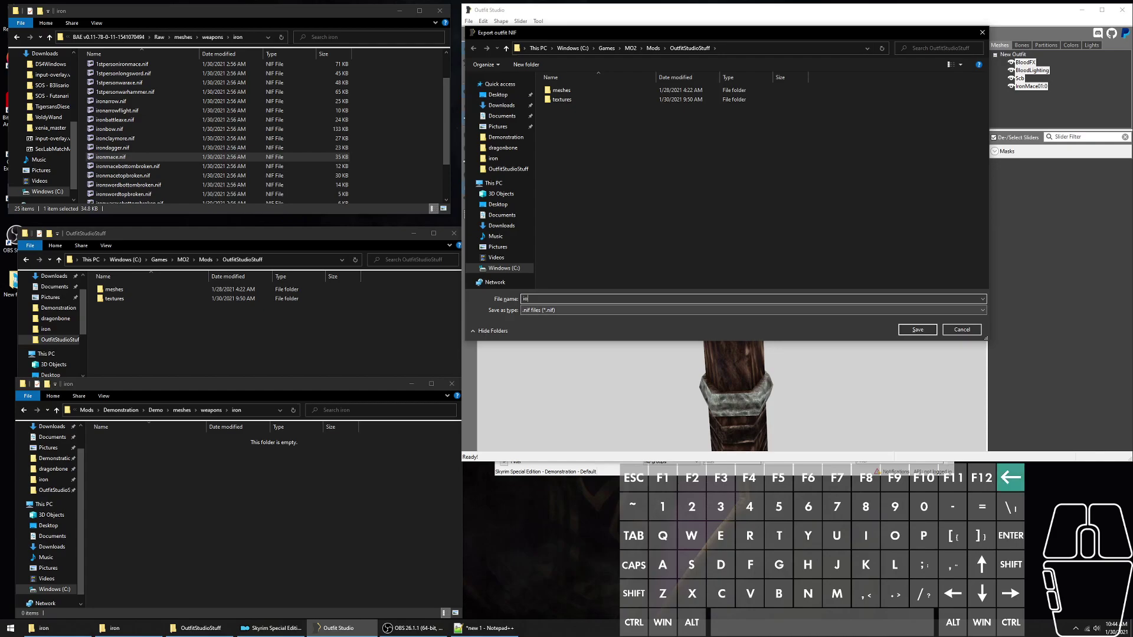
pyautogui.write('ronmace')
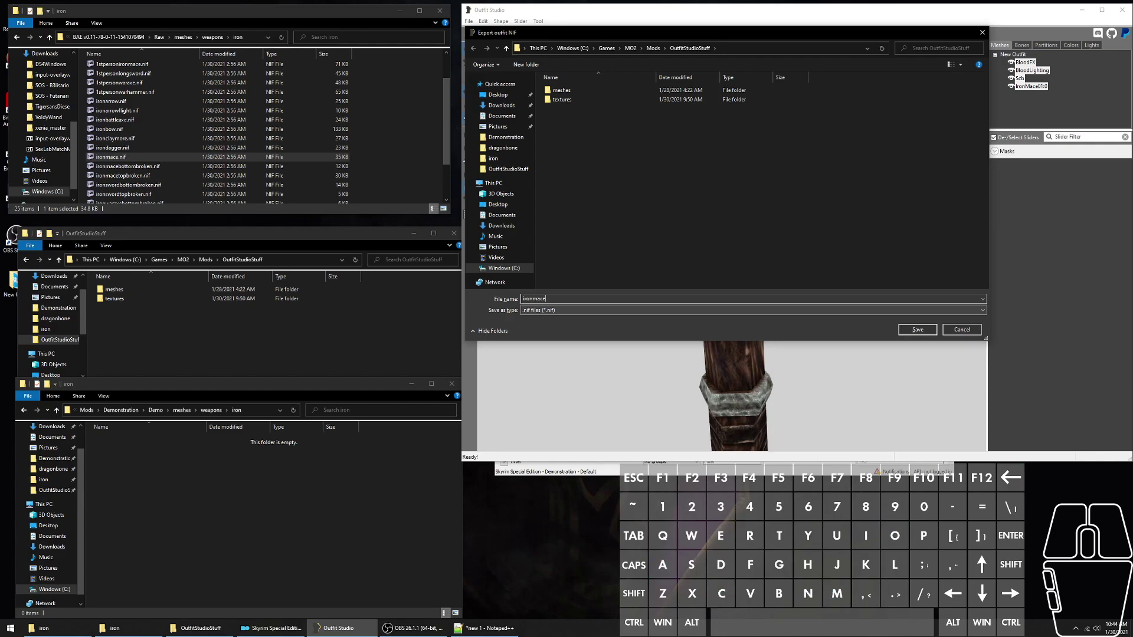
pyautogui.press('BackSpace')
pyautogui.press('BackSpace')
pyautogui.press('BackSpace')
pyautogui.press('BackSpace')
pyautogui.press('BackSpace')
pyautogui.press('BackSpace')
pyautogui.press('BackSpace')
pyautogui.press('BackSpace')
pyautogui.press('BackSpace')
pyautogui.write('ironmace')
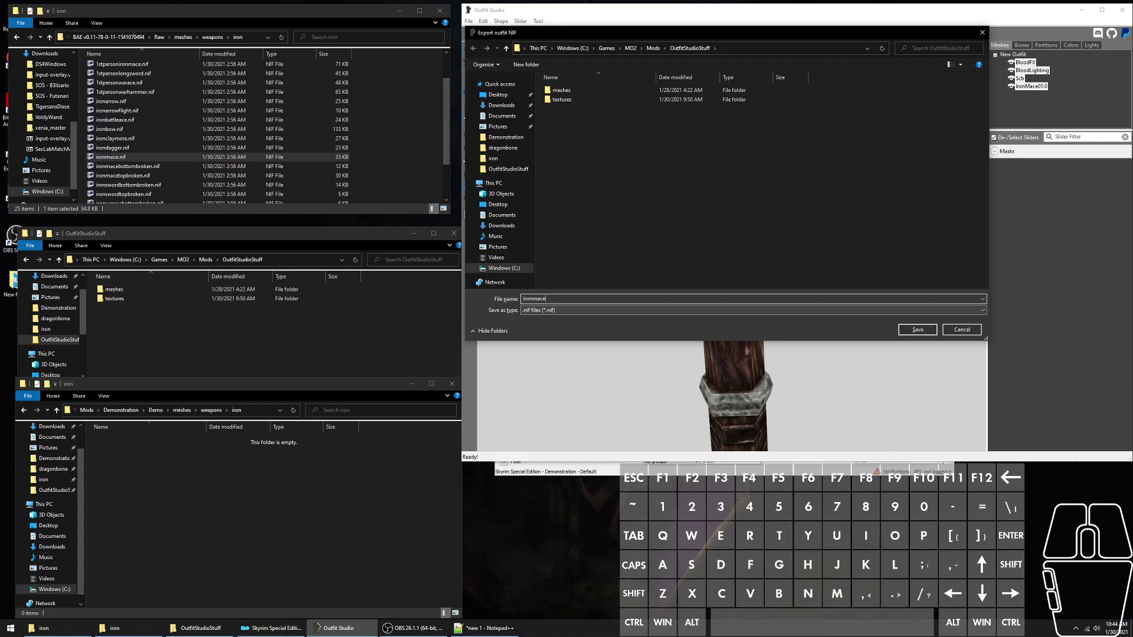
pyautogui.press('Return')
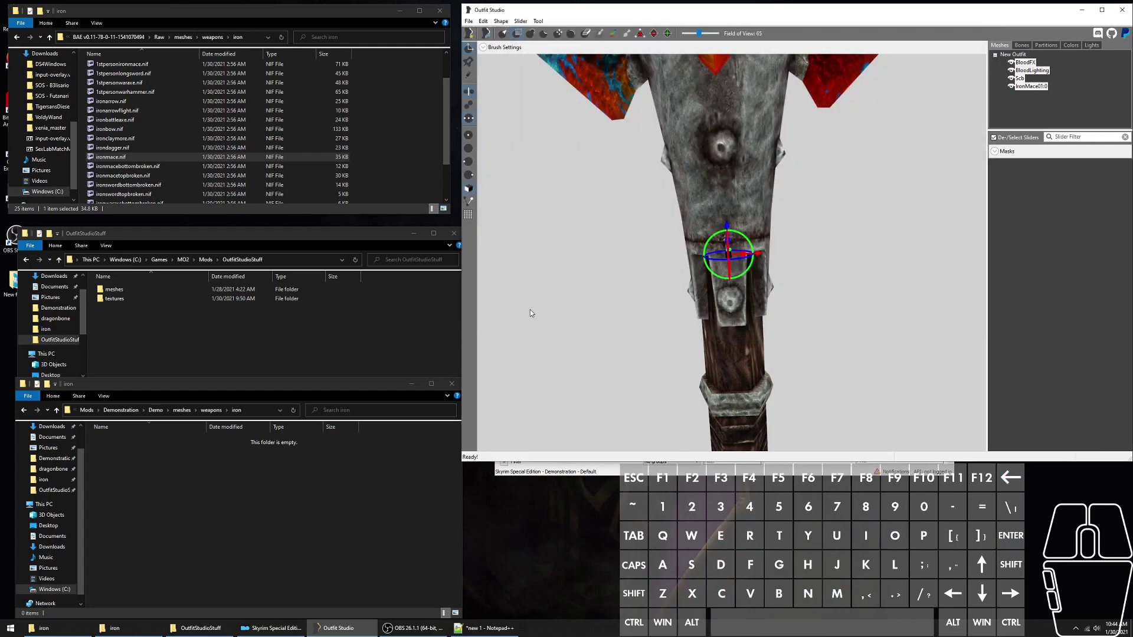
pyautogui.click(177, 308)
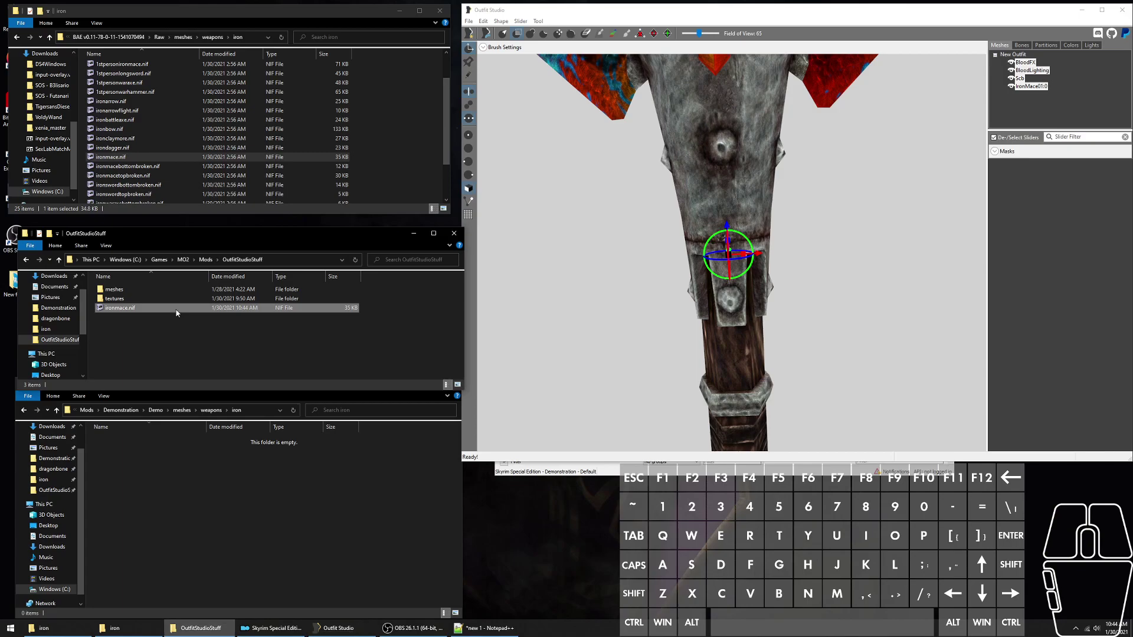
pyautogui.click(468, 21)
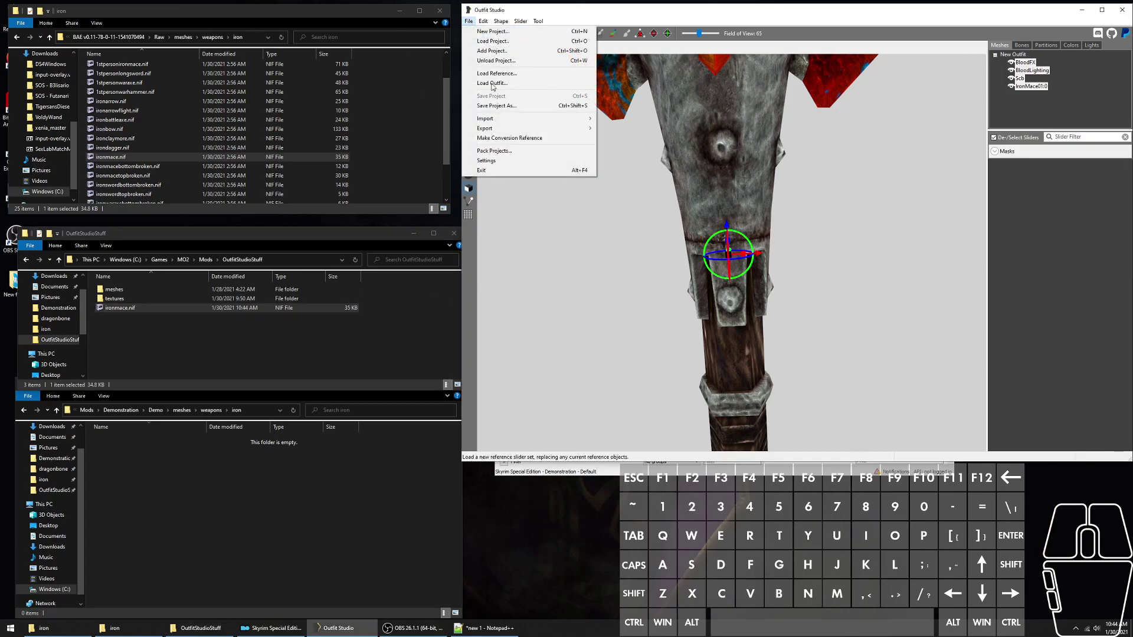
pyautogui.moveTo(537, 128)
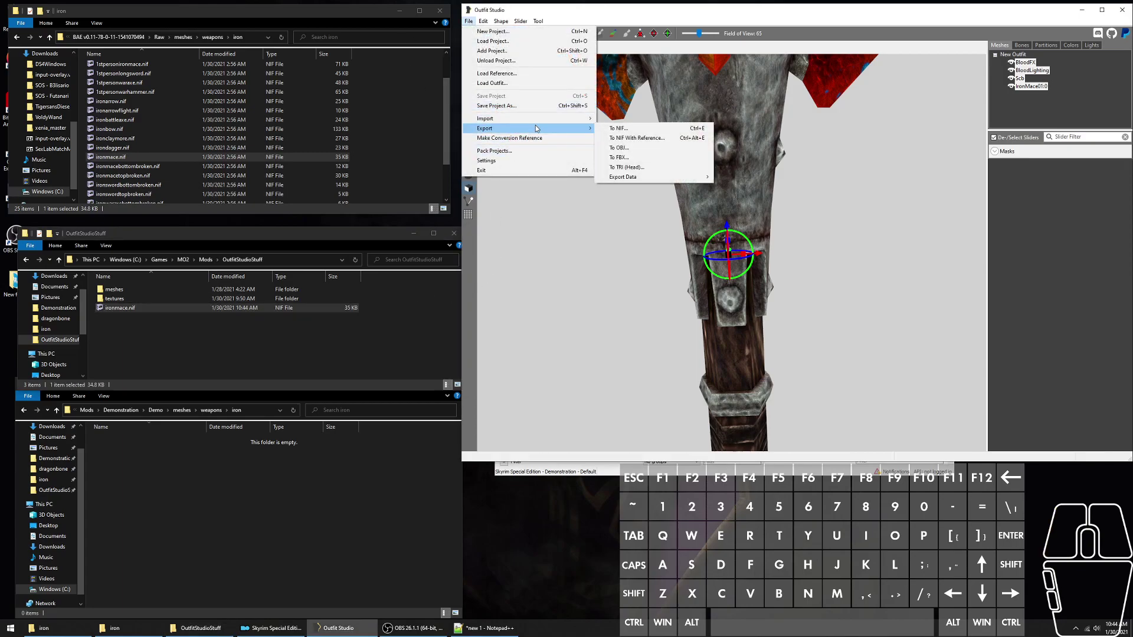
pyautogui.click(567, 284)
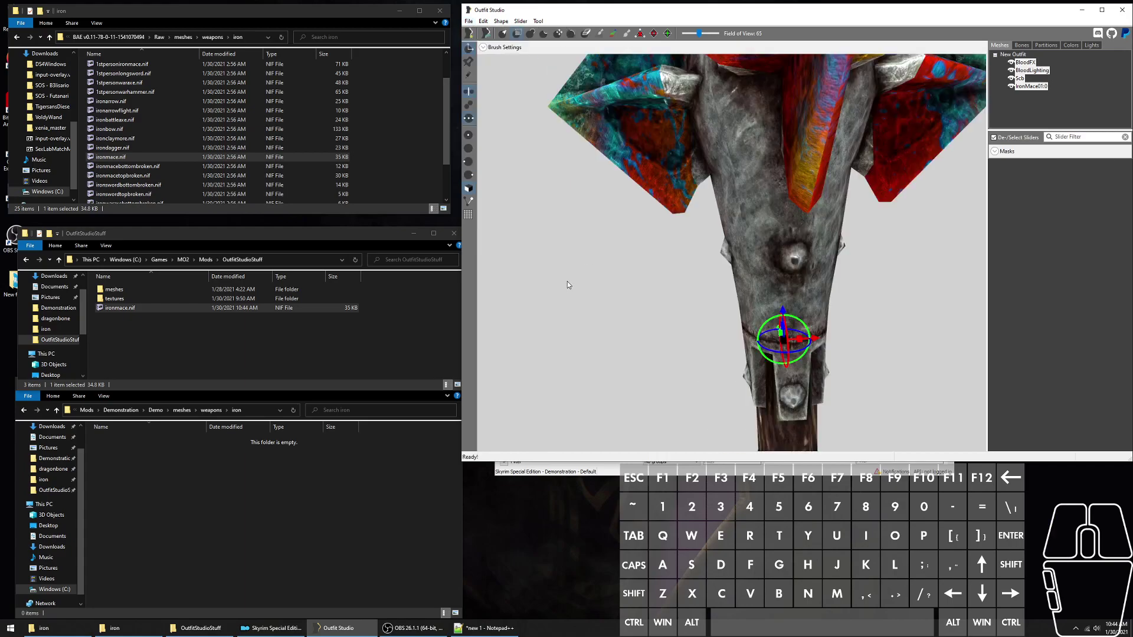
# - Copy the exported ironmace.nif from OutfitStudioStuff into the Demonstration mod's meshes\weapons\iron folder
pyautogui.click(121, 308)
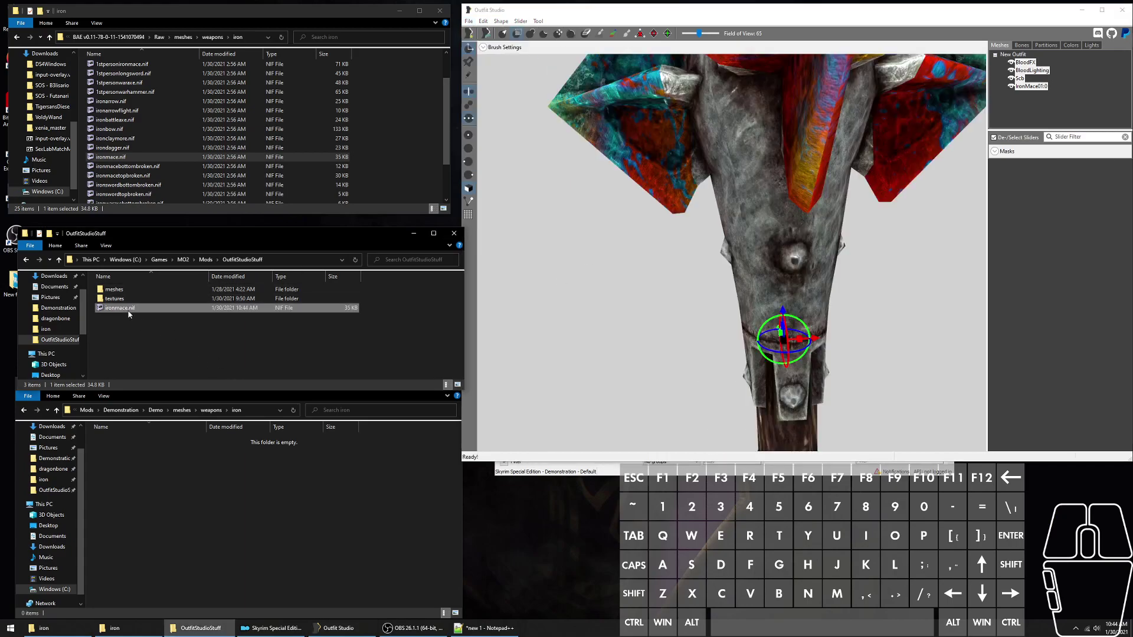
pyautogui.moveTo(129, 314); pyautogui.dragTo(167, 464)
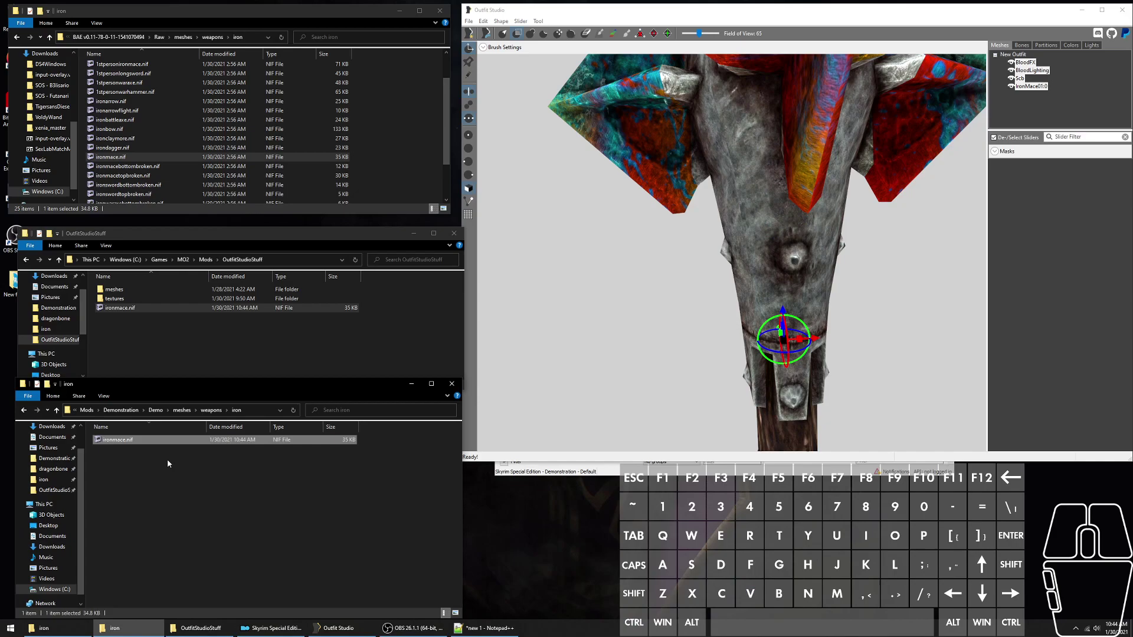
pyautogui.click(121, 441)
pyautogui.click(129, 462)
# - Duplicate ironmace.nif within the Demonstration mod's iron folder and bring up the first-person mesh names in the extracted folder
pyautogui.click(147, 440)
pyautogui.hotkey('ctrl', 'c')
pyautogui.hotkey('ctrl', 'v')
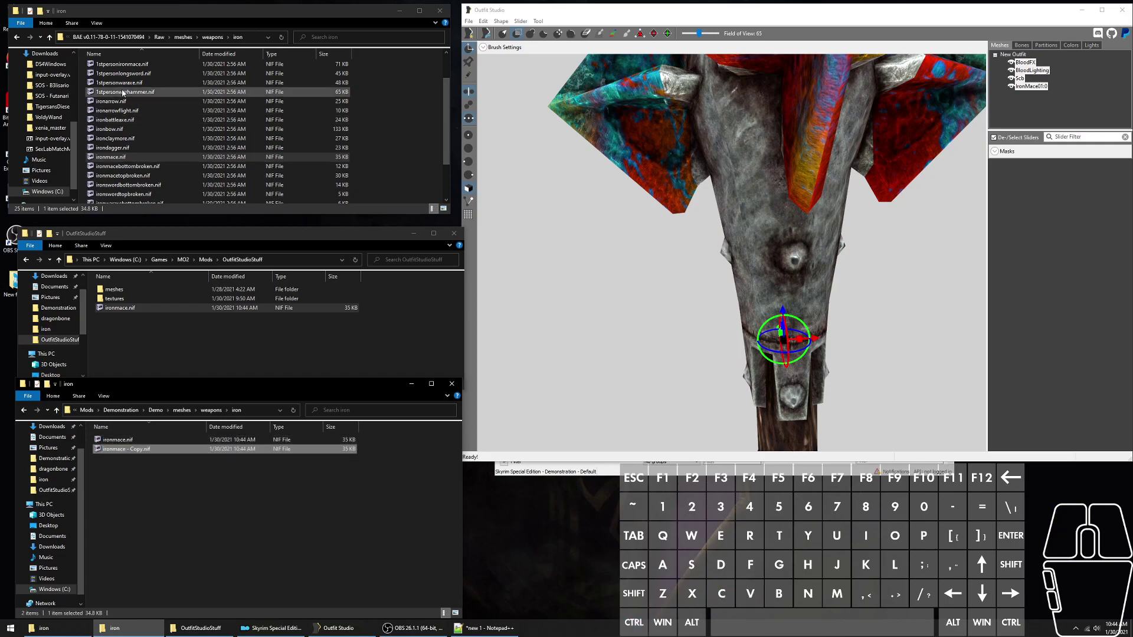
pyautogui.scroll(2, 174, 119)
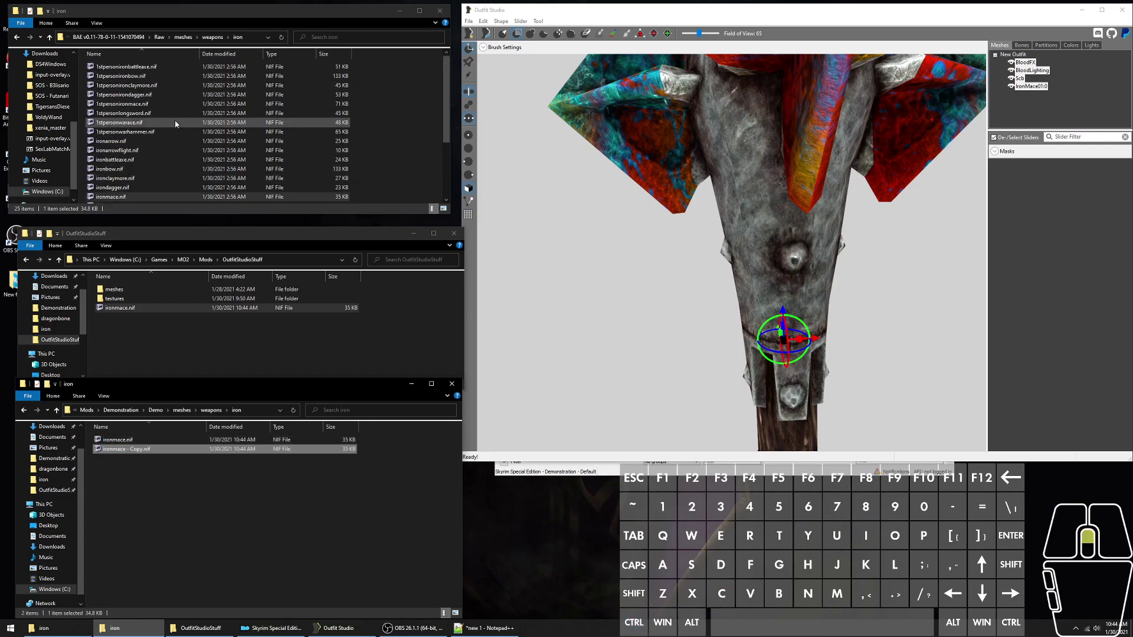
# - Rename the duplicated mace mesh in the Demonstration mod's iron folder as 1stpersonironmace.nif, copying the name from the extracted iron folder
pyautogui.click(176, 104)
pyautogui.click(140, 105)
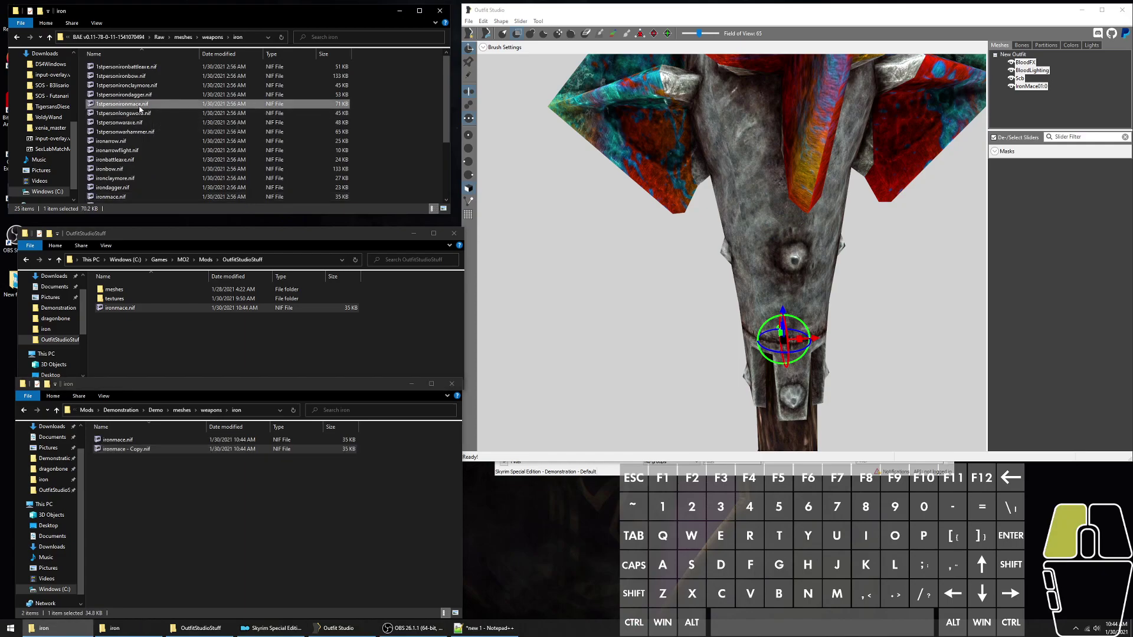
pyautogui.hotkey('ctrl', 'c')
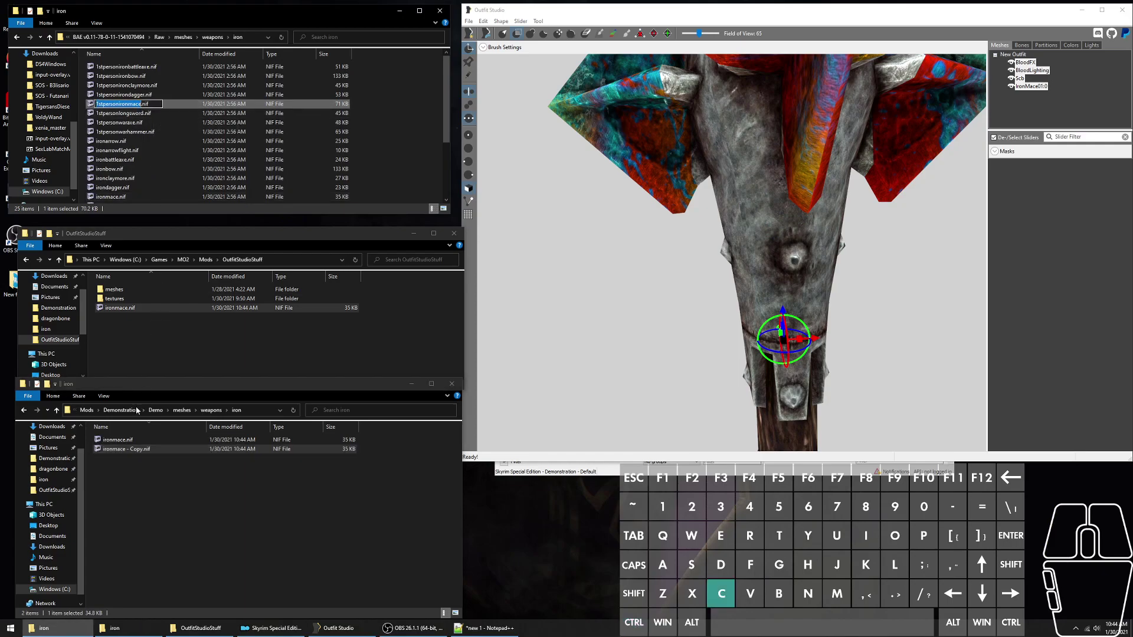
pyautogui.click(130, 452)
pyautogui.click(130, 452)
pyautogui.hotkey('ctrl', 'v')
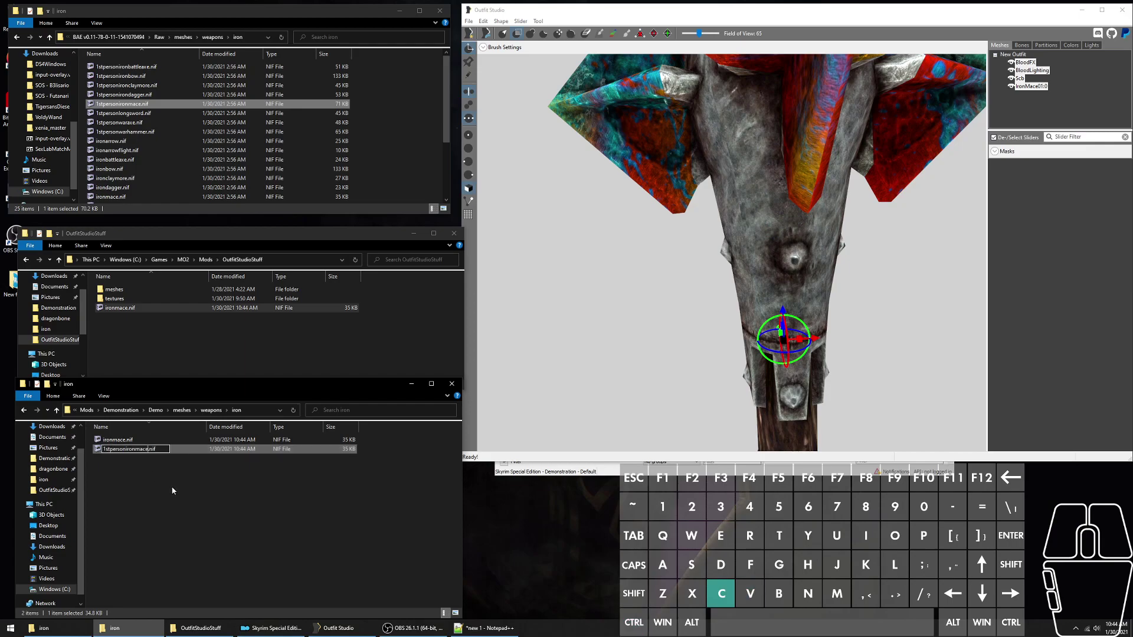
pyautogui.click(376, 519)
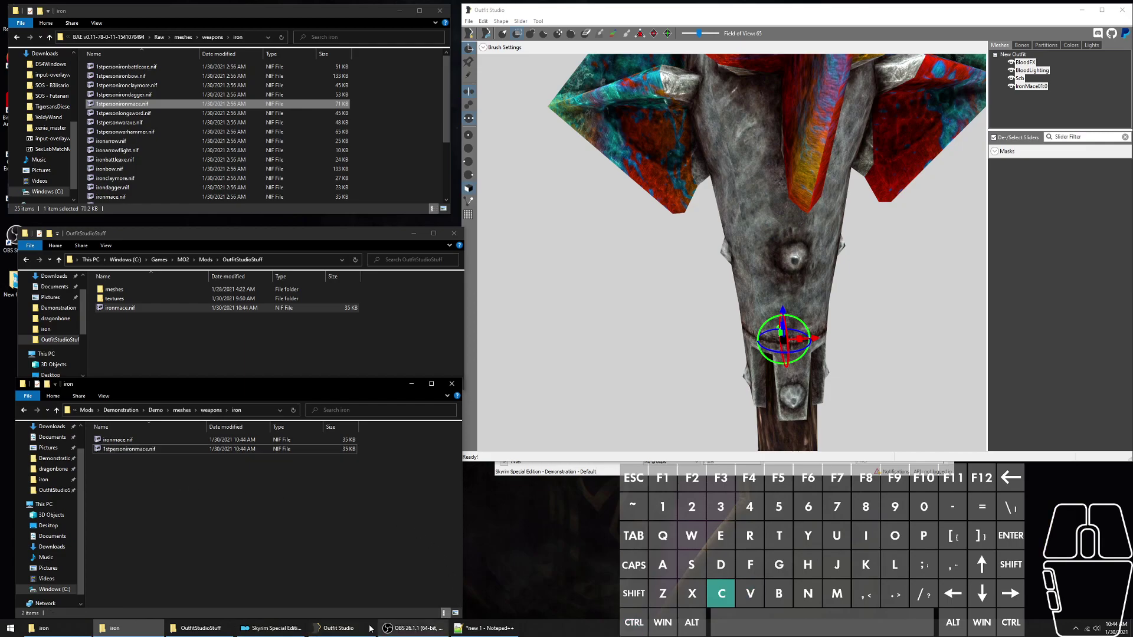
# - Switch to Mod Organizer, launch Skyrim through SKSE and continue from the last saved game
pyautogui.click(271, 628)
pyautogui.click(921, 181)
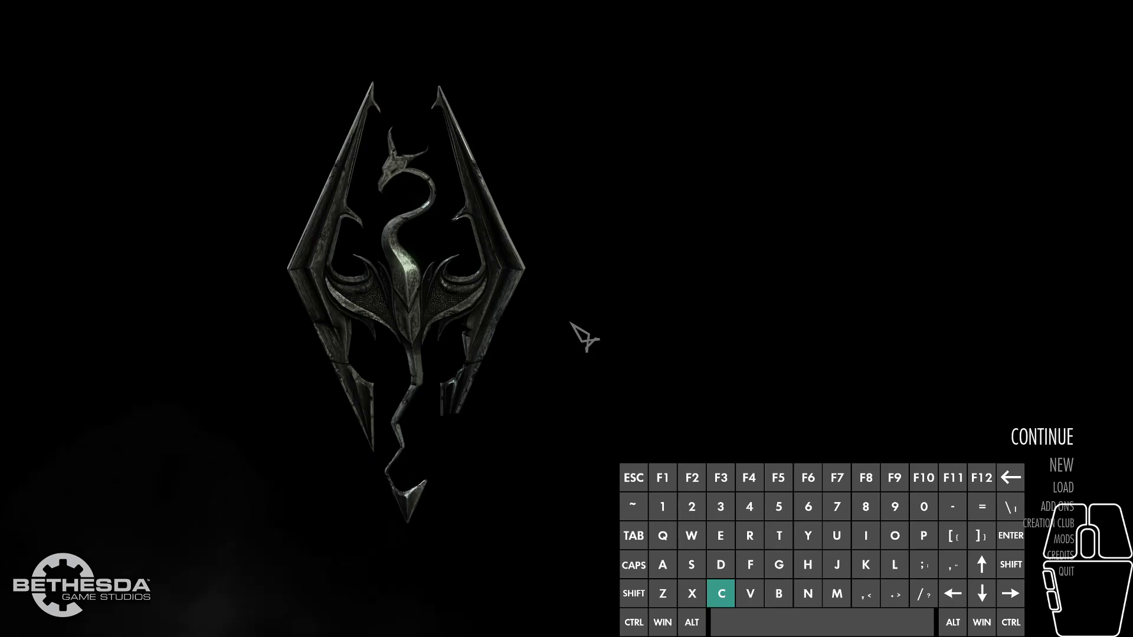
pyautogui.click(1030, 437)
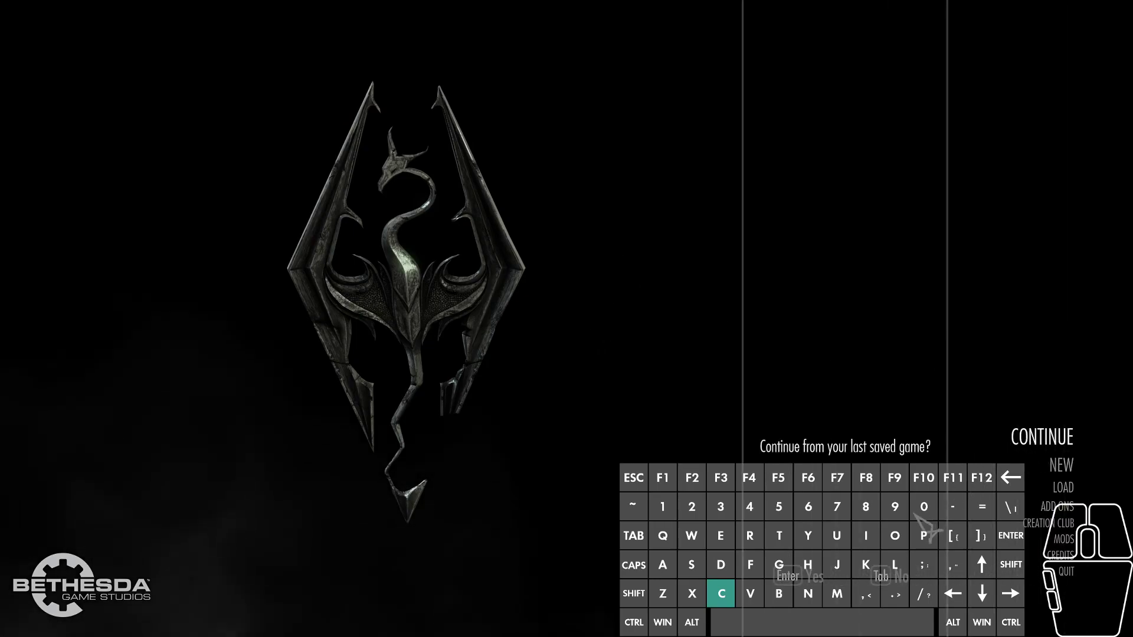
pyautogui.click(821, 576)
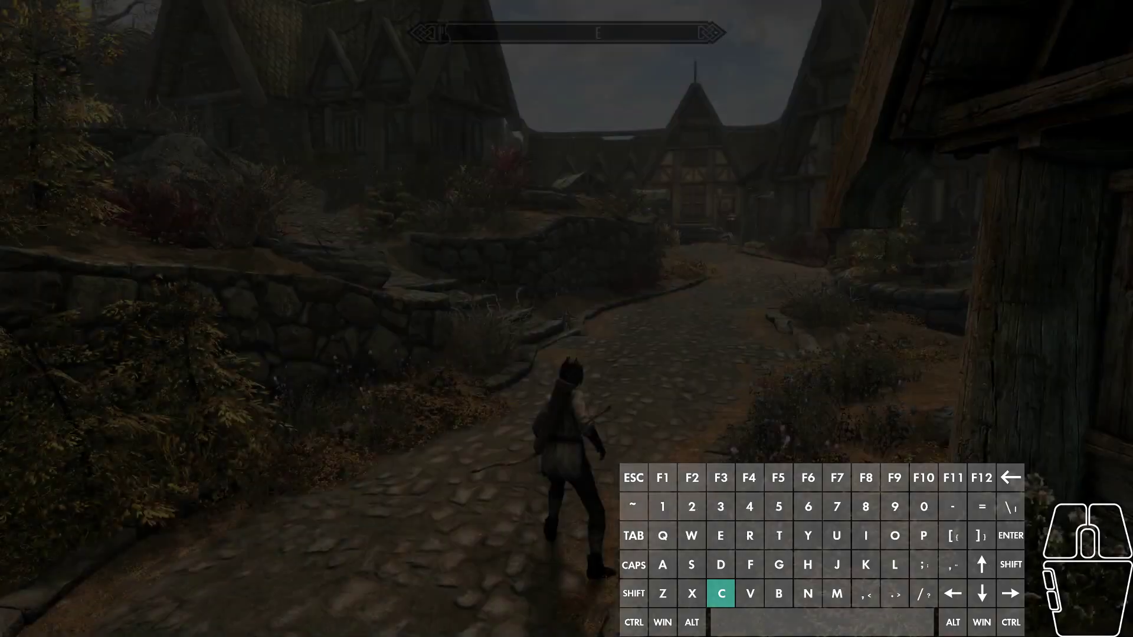
# - Equip the Iron Mace from the inventory and view it in third person
pyautogui.press('i')
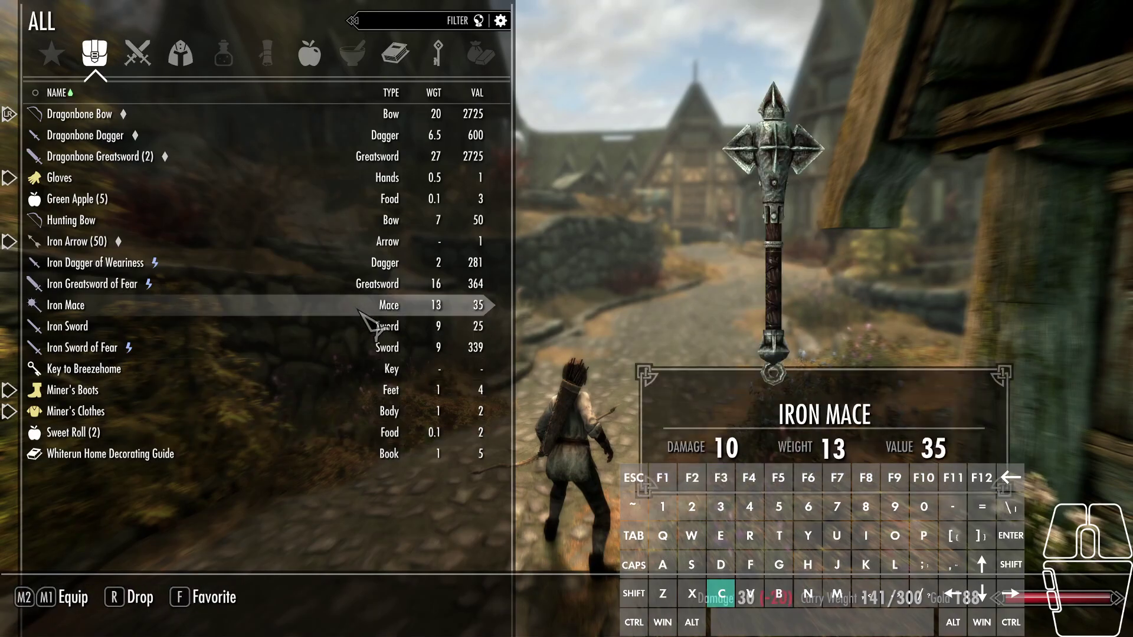
pyautogui.click(368, 310)
pyautogui.press('Escape')
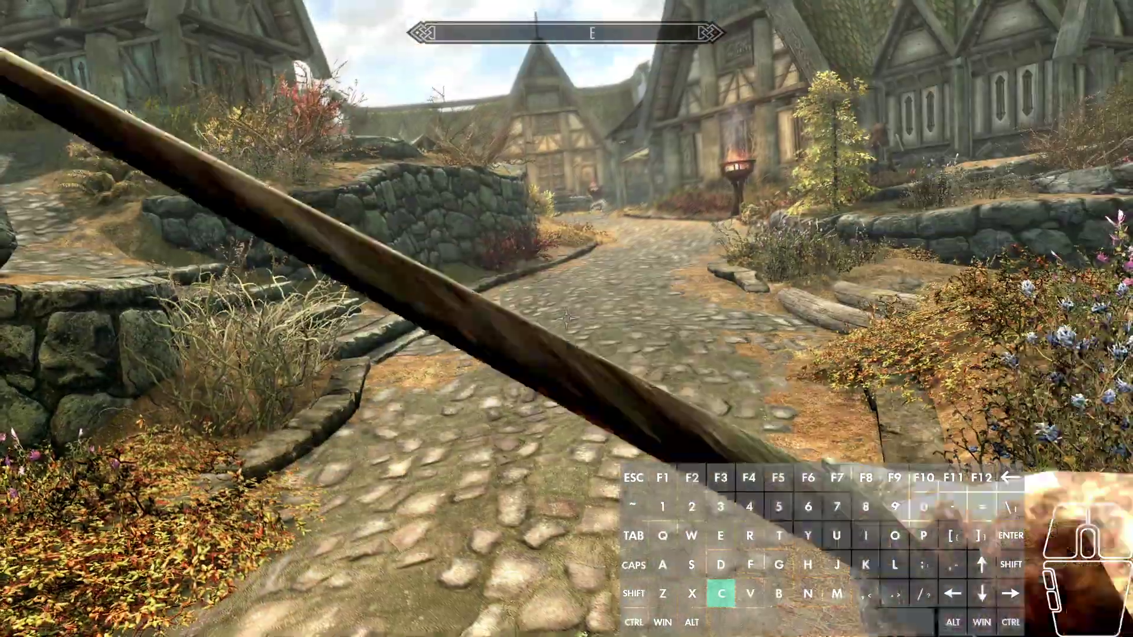
pyautogui.scroll(-3, 566, 318)
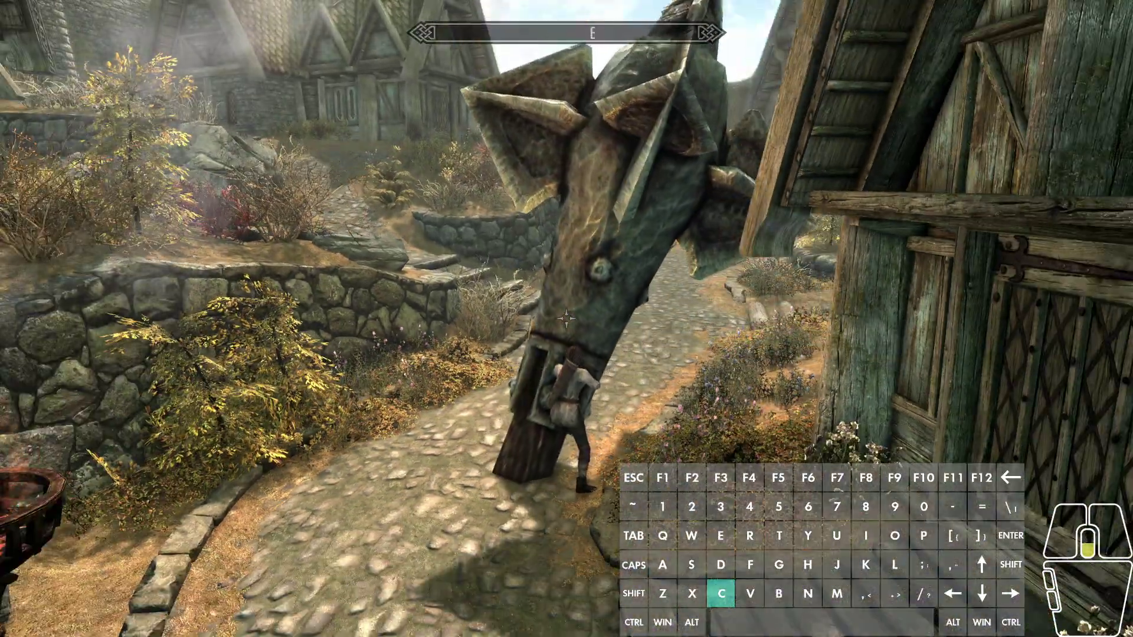
# - Drop the Iron Mace from the inventory onto the road and return to the game world
pyautogui.press('i')
pyautogui.press('r')
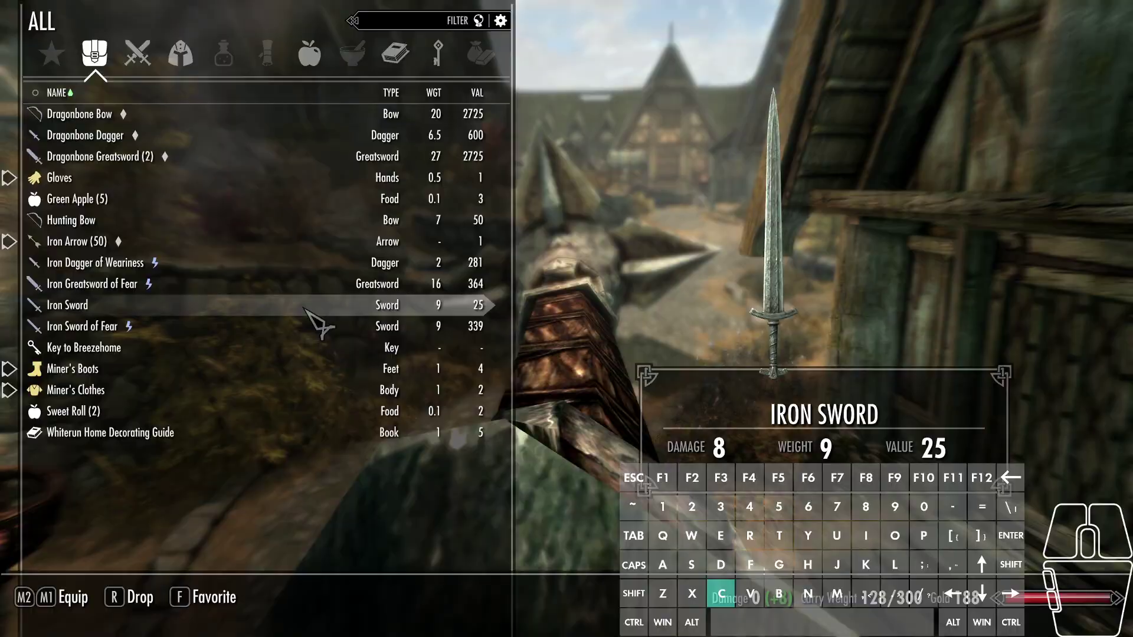
pyautogui.press('Tab')
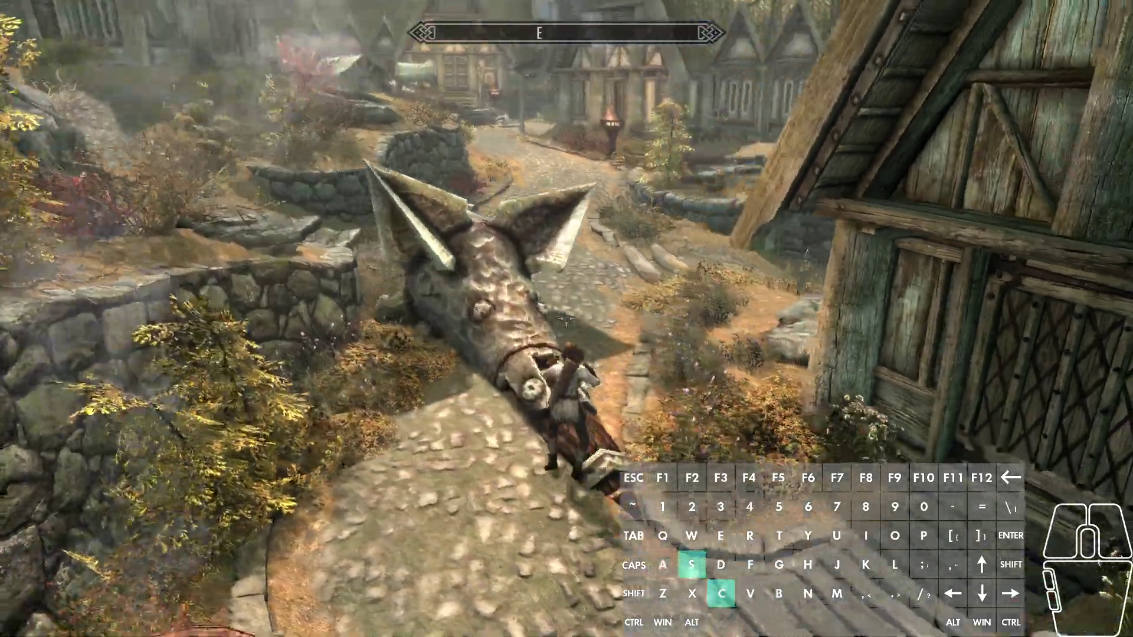
# - Walk around the dropped mace to examine its size in the game world
pyautogui.press('w')
pyautogui.press('a')
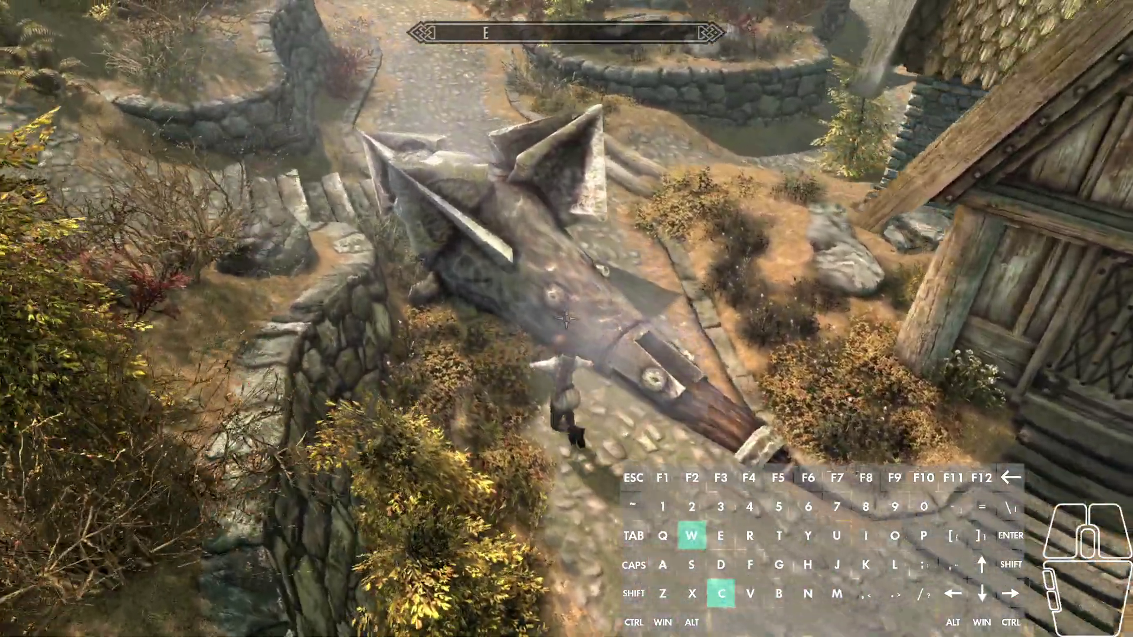
pyautogui.press('d')
pyautogui.press('w')
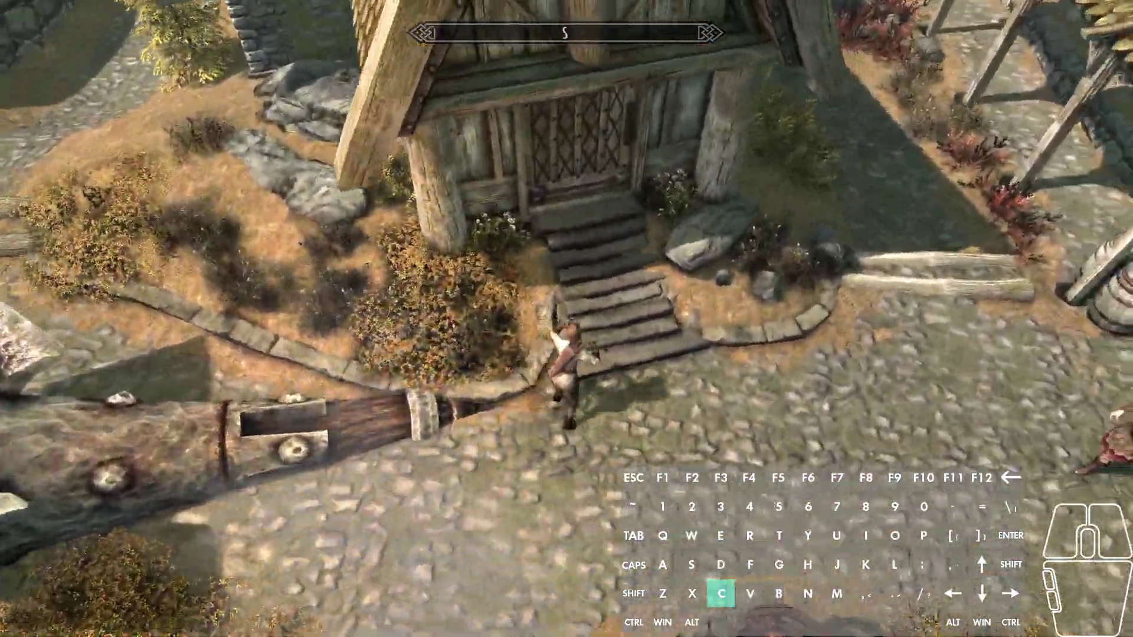
pyautogui.press('e')
pyautogui.press('w')
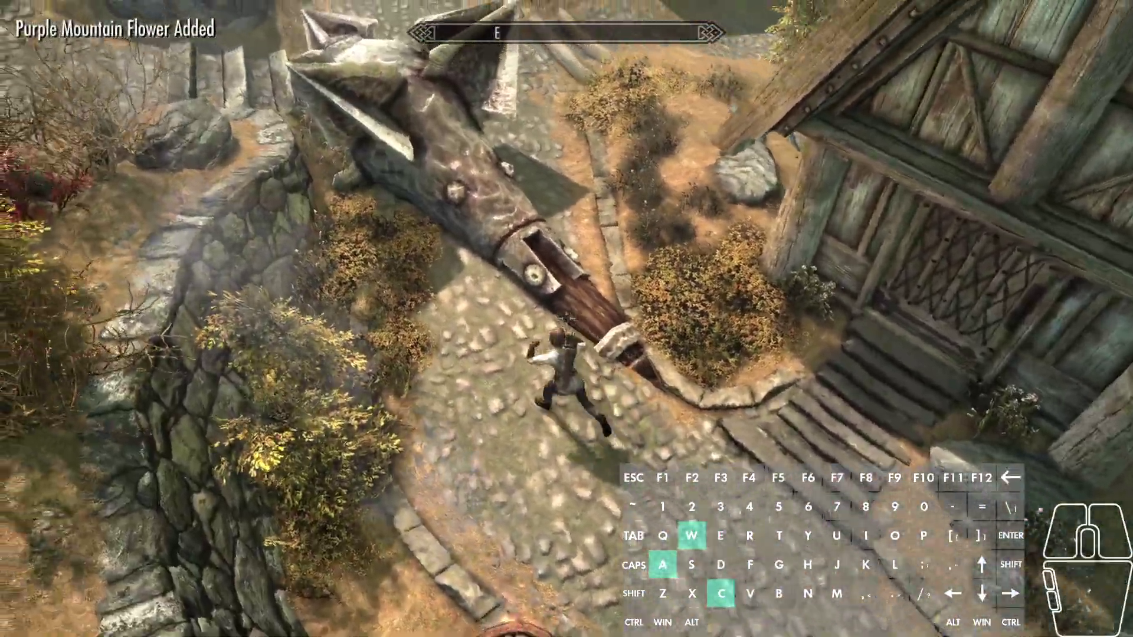
pyautogui.press('a')
pyautogui.press('w')
pyautogui.press('e')
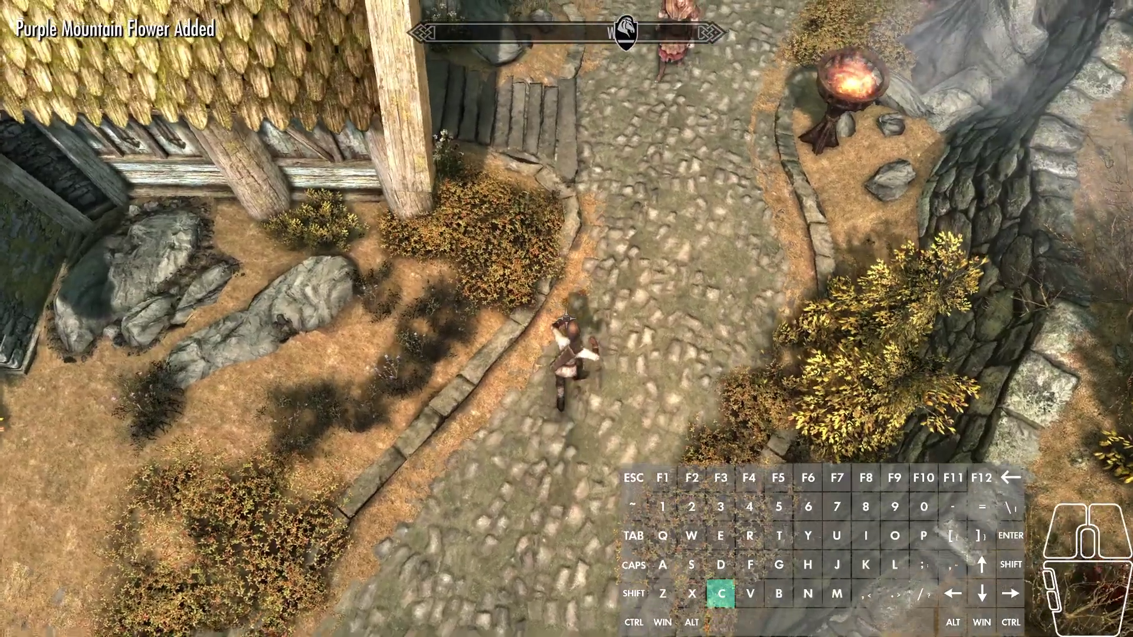
pyautogui.press('w')
pyautogui.press('a')
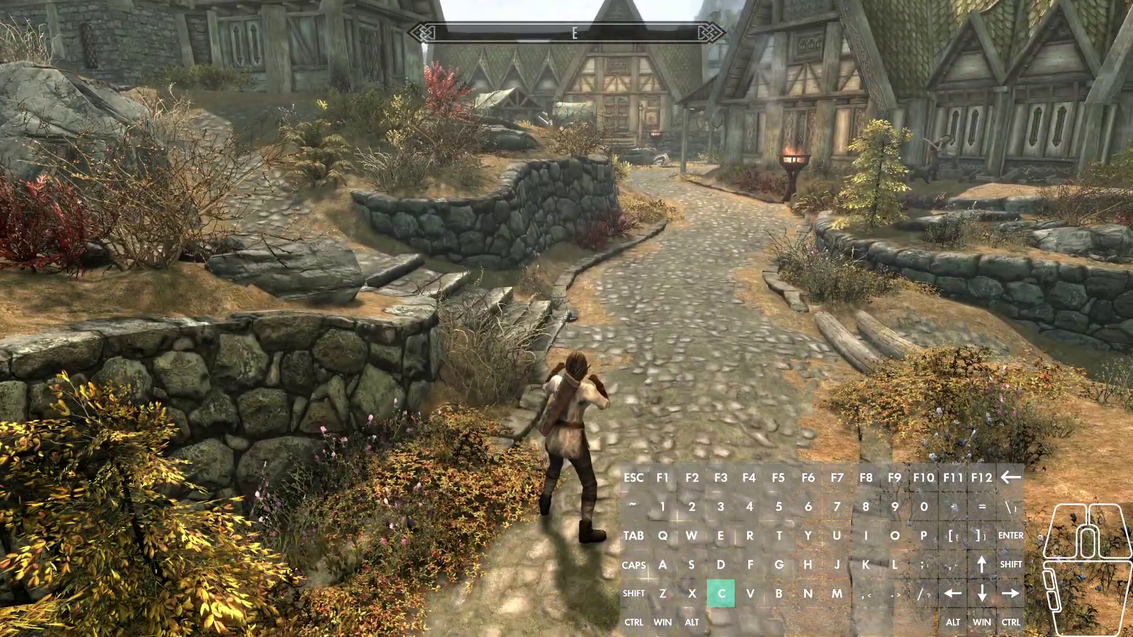
# - Quit the game with the console command qqq and unload the current project in Outfit Studio
pyautogui.write('qqq')
pyautogui.press('Return')
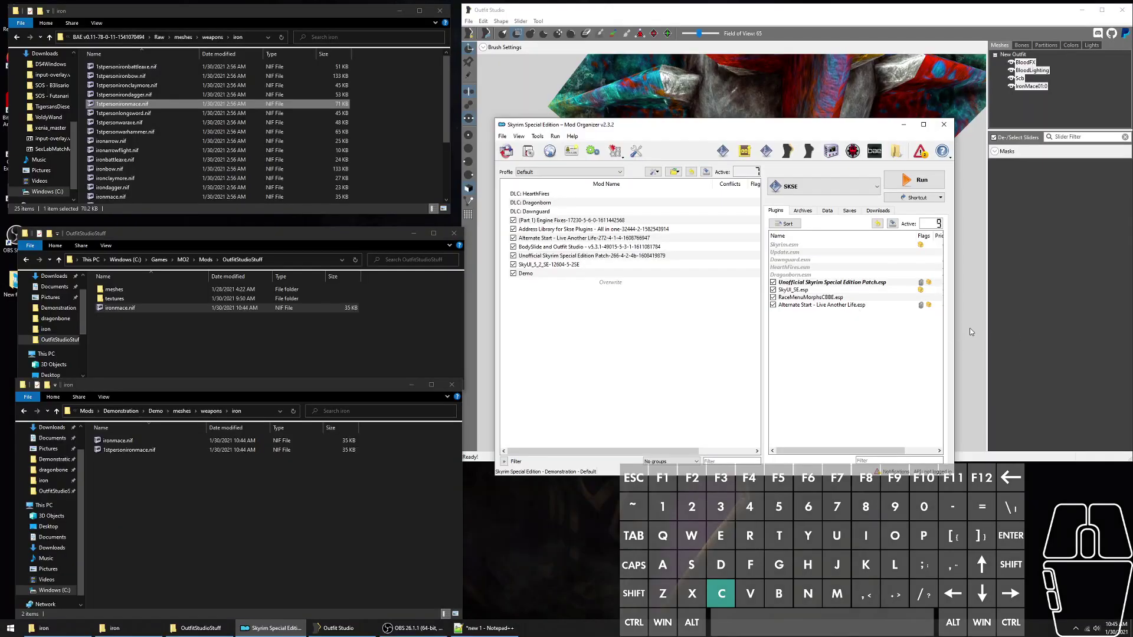
pyautogui.click(971, 332)
pyautogui.scroll(5, 823, 283)
pyautogui.hotkey('ctrl', 'w')
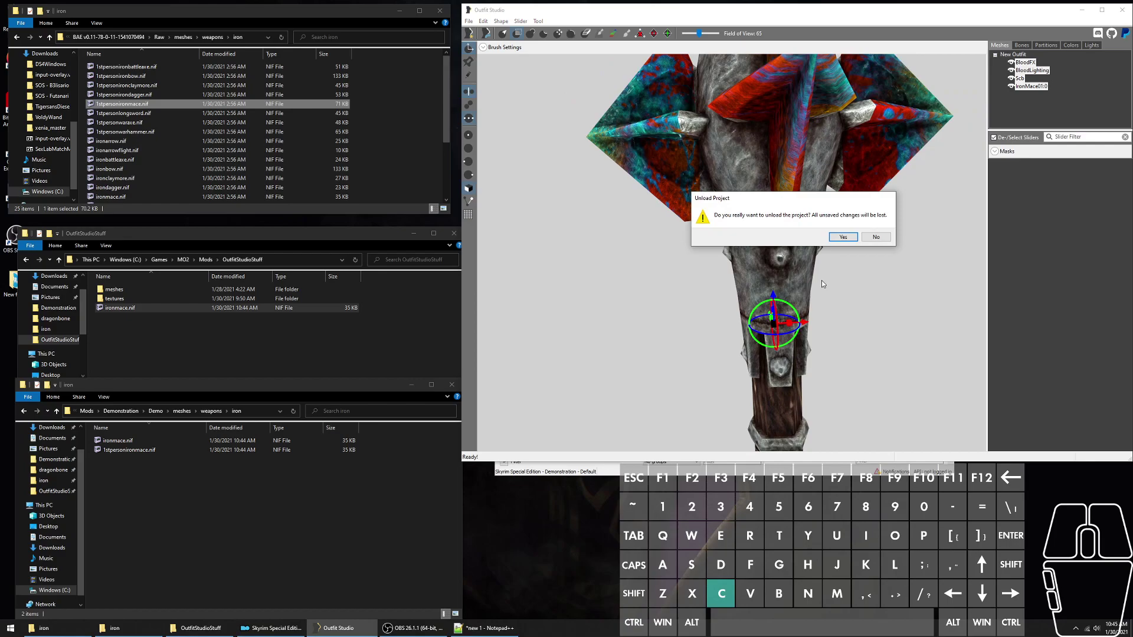
pyautogui.press('Return')
# - Load the original ironmace.nif from the extracted iron weapons folder into Outfit Studio
pyautogui.click(157, 105)
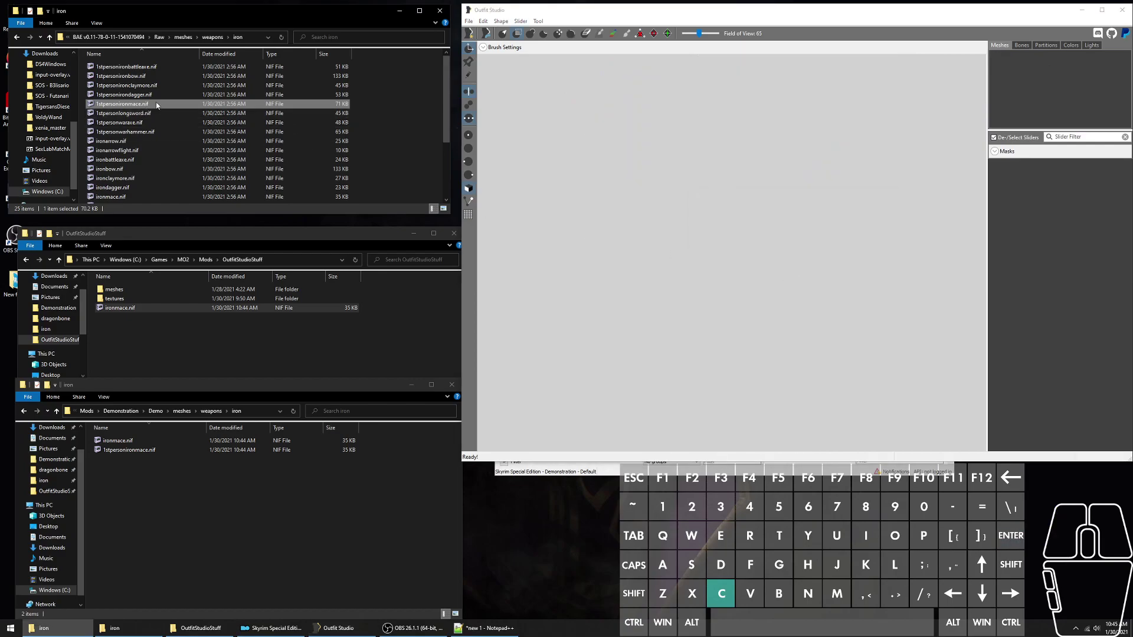
pyautogui.click(126, 113)
pyautogui.scroll(-2, 164, 152)
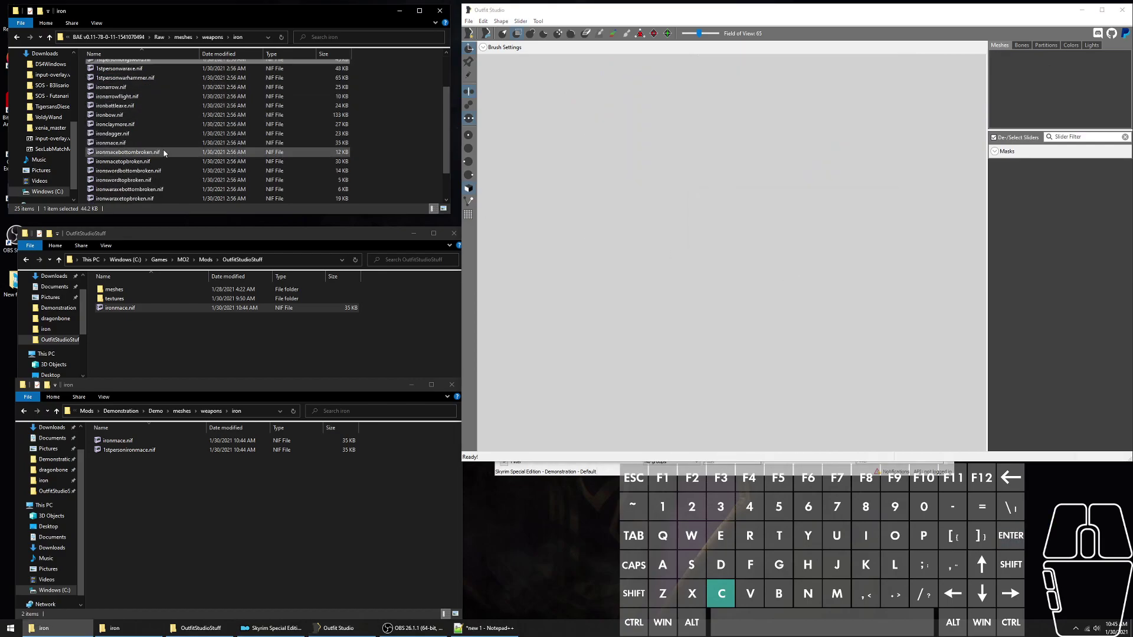
pyautogui.moveTo(121, 143); pyautogui.dragTo(630, 266)
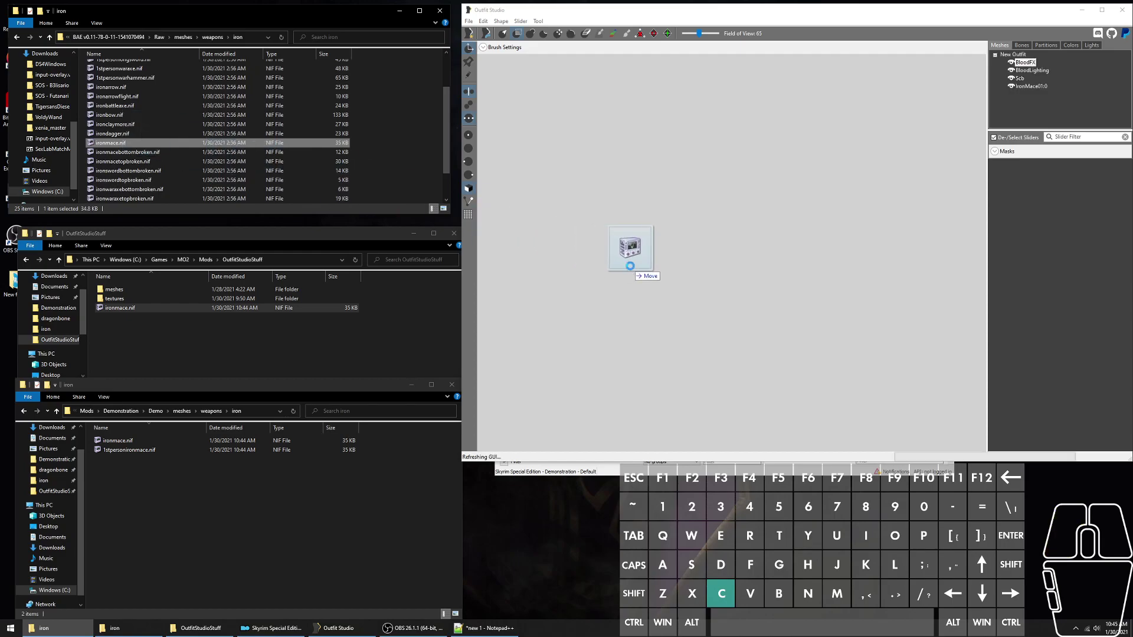
pyautogui.scroll(8, 714, 215)
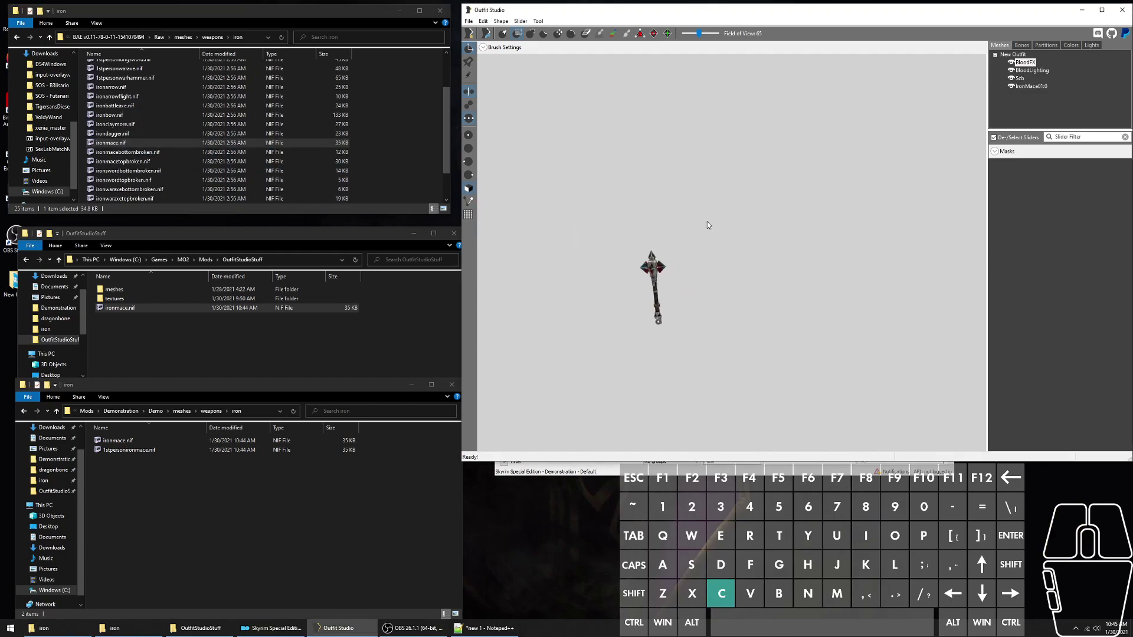
pyautogui.moveTo(820, 184); pyautogui.dragTo(926, 346)
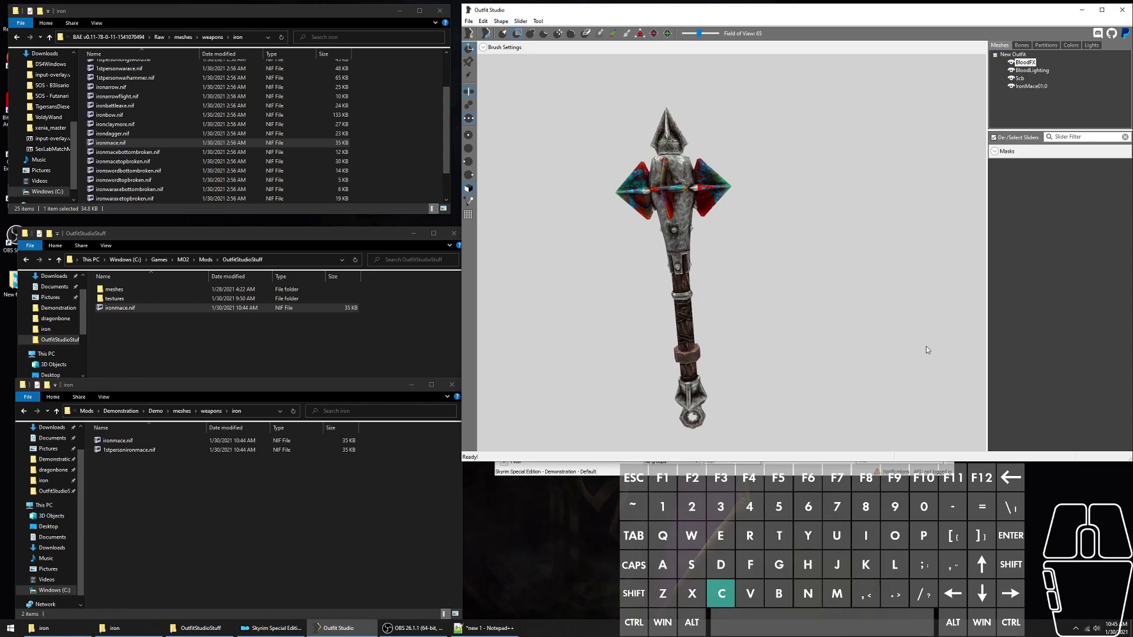
pyautogui.scroll(1, 874, 305)
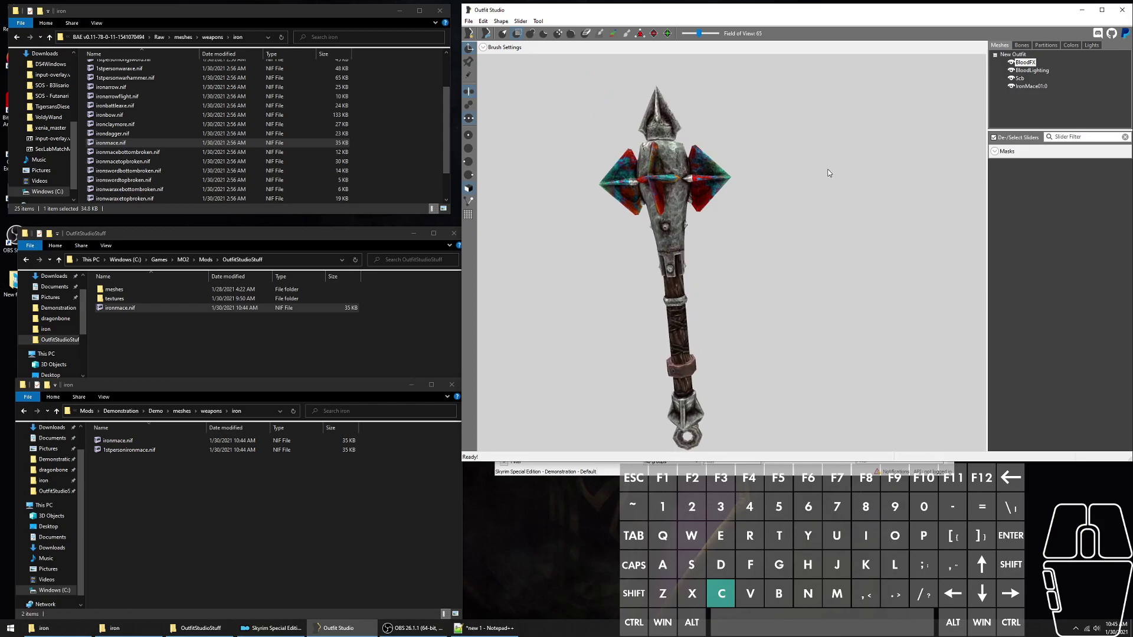
pyautogui.scroll(-4, 855, 153)
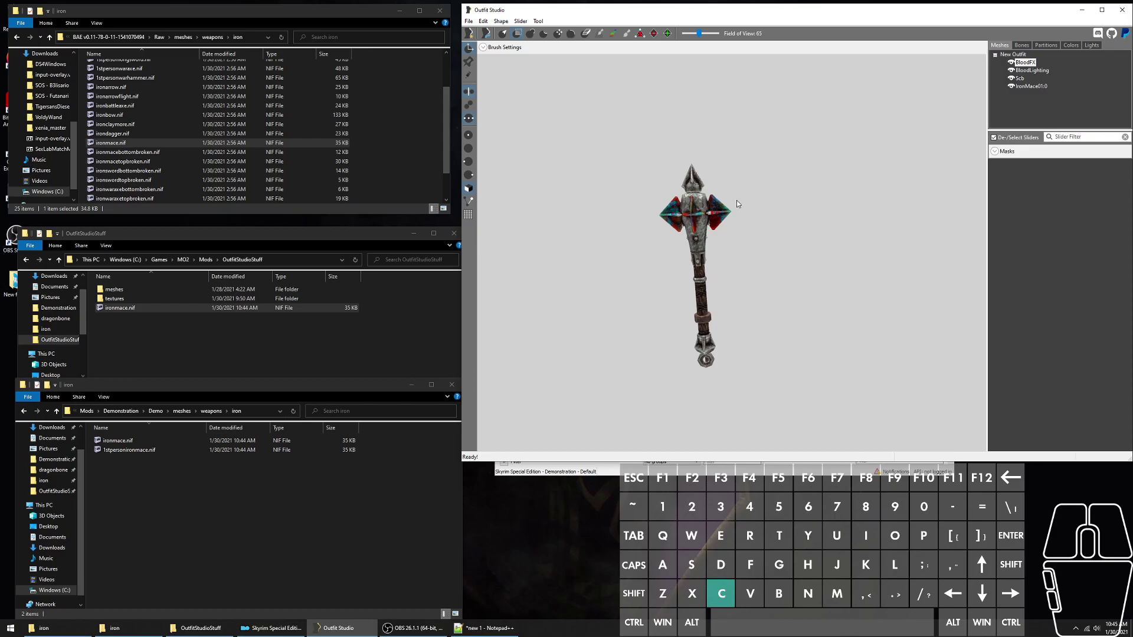
pyautogui.scroll(1, 737, 201)
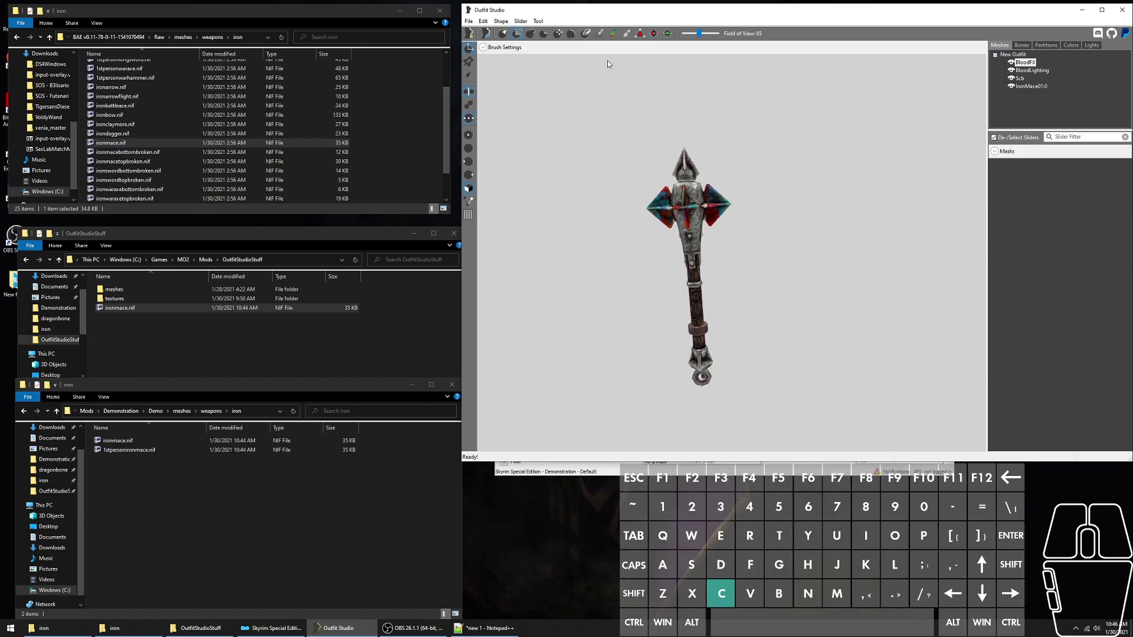
pyautogui.click(538, 20)
pyautogui.moveTo(559, 35)
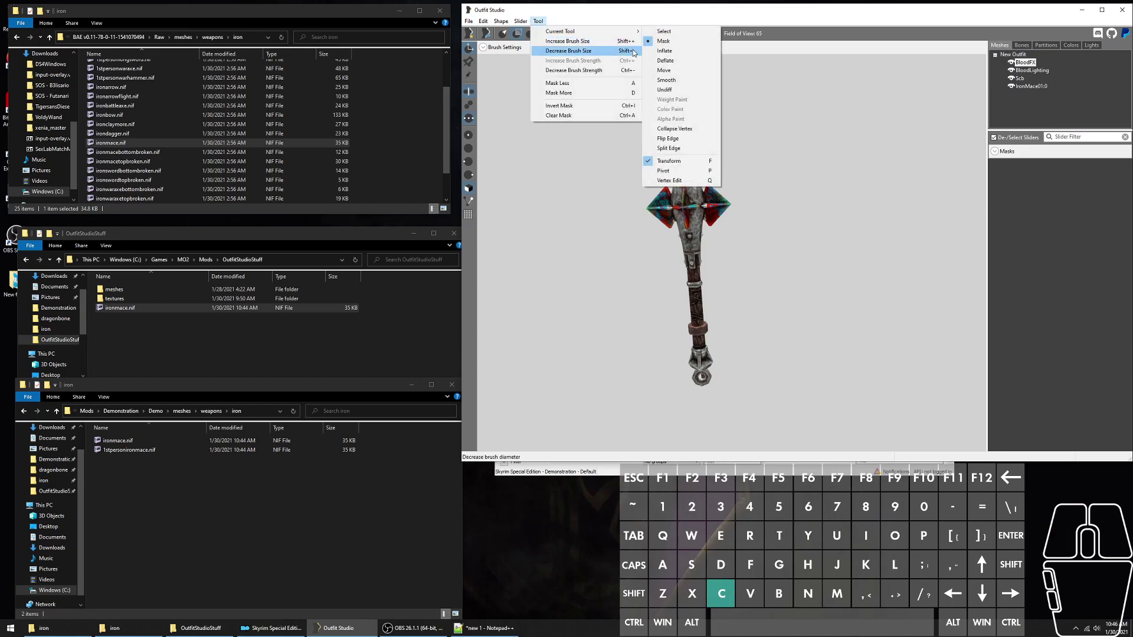
pyautogui.click(679, 181)
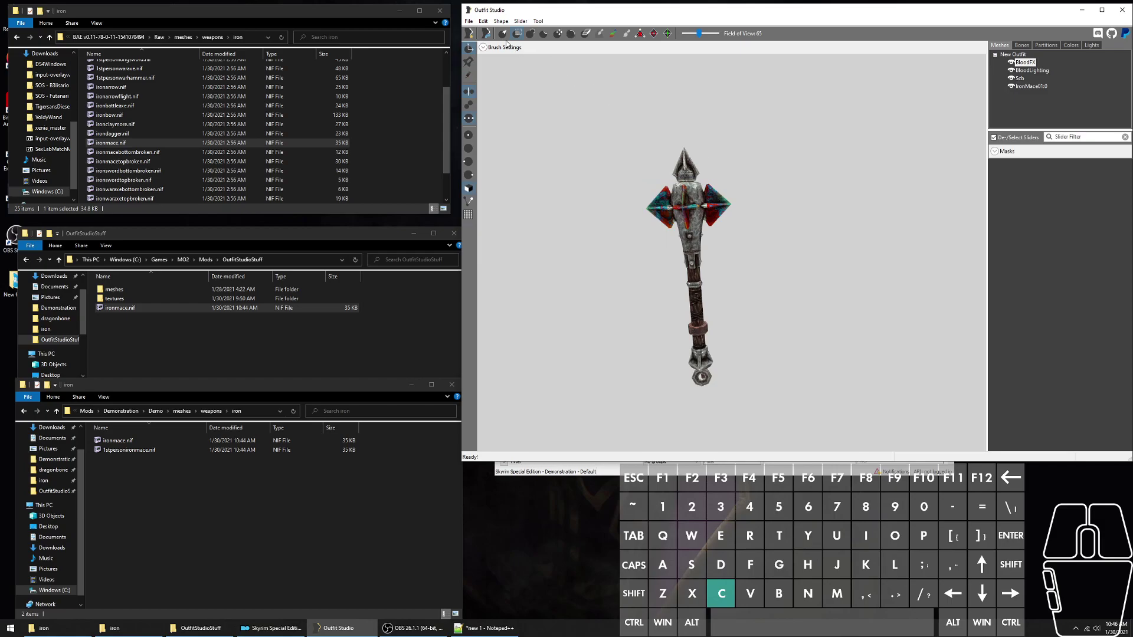
pyautogui.click(465, 79)
pyautogui.click(465, 79)
pyautogui.scroll(-3, 787, 299)
pyautogui.click(465, 76)
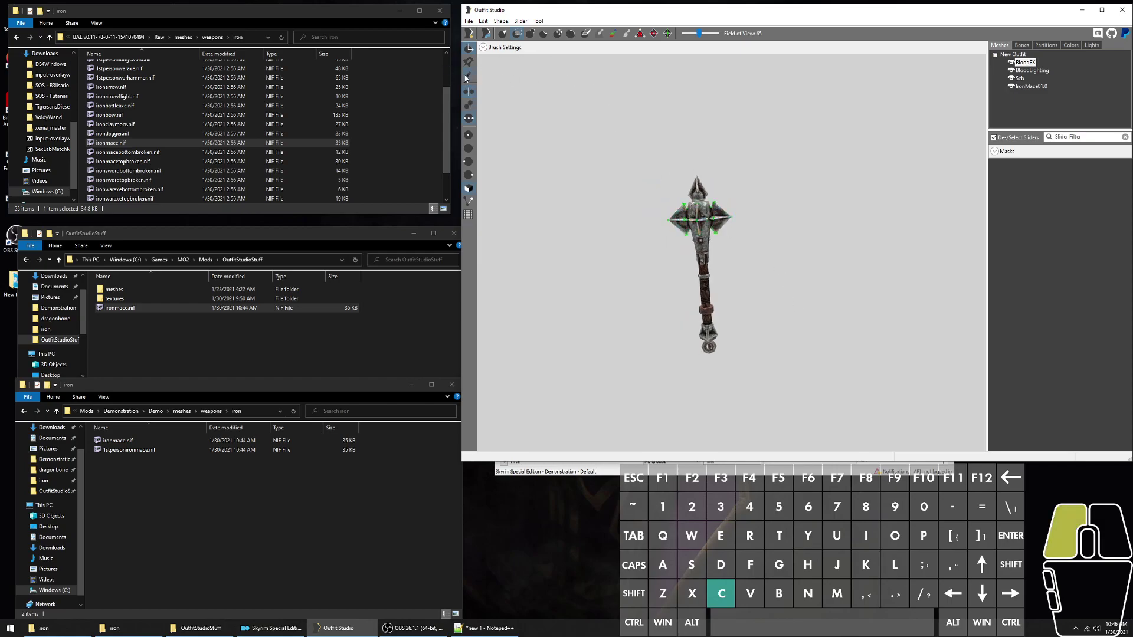
pyautogui.click(465, 76)
pyautogui.scroll(3, 870, 256)
pyautogui.moveTo(869, 256); pyautogui.dragTo(869, 224, button='right')
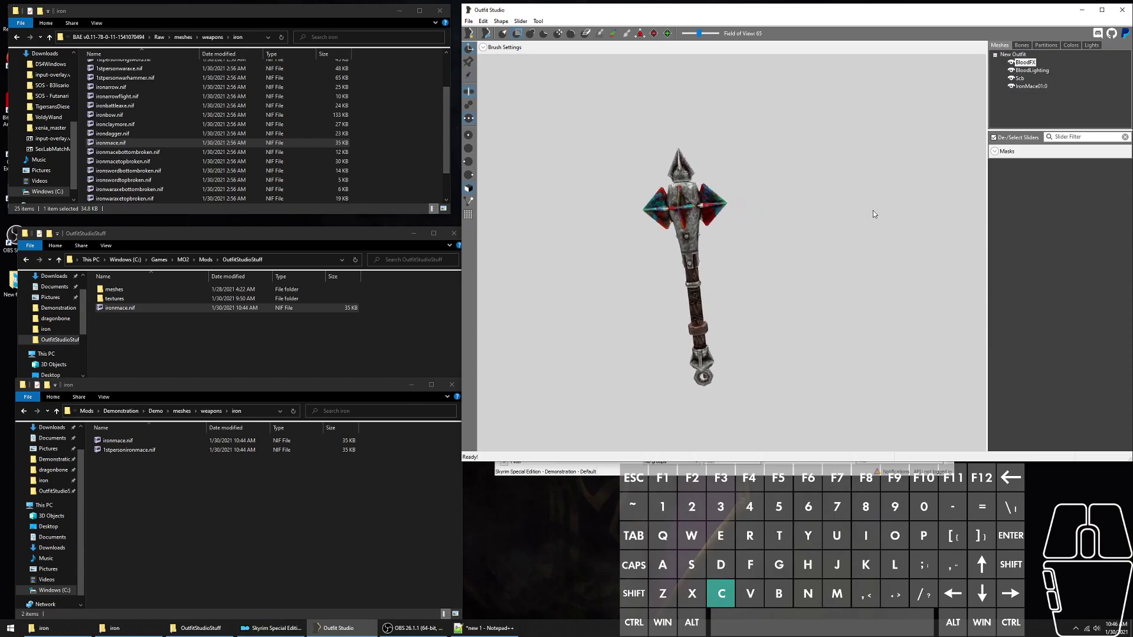
# - Select all four meshes from BloodFX to IronMace01:0, turn off Transform and enable Vertex Edit
pyautogui.keyDown('shift'); pyautogui.click(1022, 88); pyautogui.keyUp('shift')
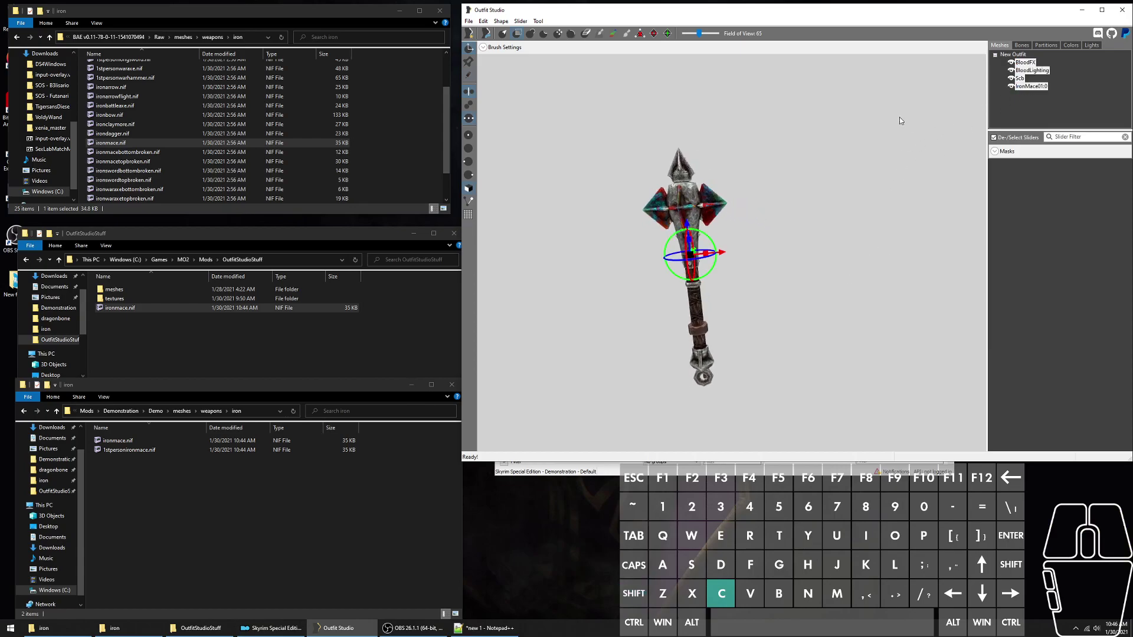
pyautogui.moveTo(804, 126); pyautogui.dragTo(810, 122)
pyautogui.press('f')
pyautogui.scroll(3, 805, 167)
pyautogui.moveTo(877, 169)
pyautogui.mouseDown(button='right')
pyautogui.moveTo(888, 161)
pyautogui.moveTo(872, 149)
pyautogui.mouseUp(button='right')
pyautogui.press('q')
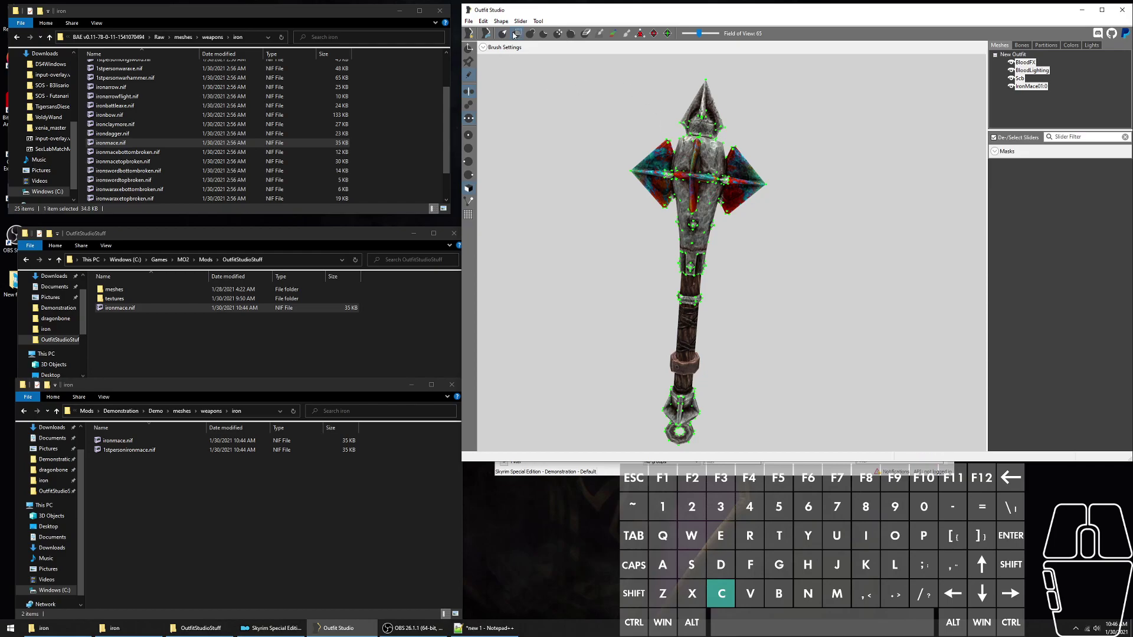
# - Check the brush size in the brush settings and collapse the settings again
pyautogui.click(505, 47)
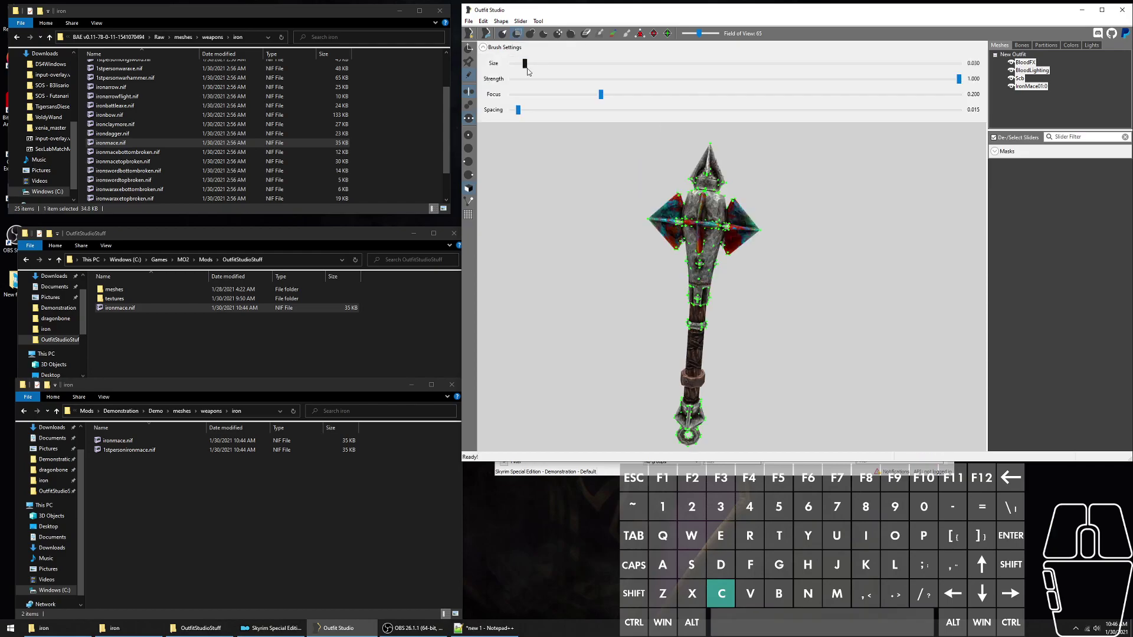
pyautogui.click(525, 65)
pyautogui.press('space')
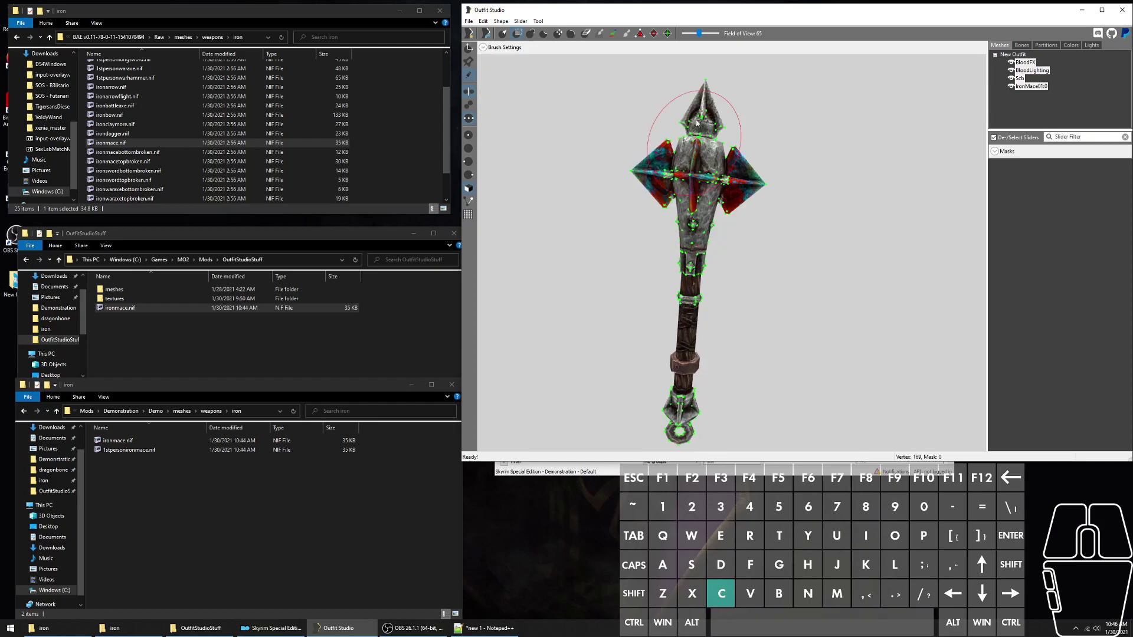
# - Paint a mask over the mace's whole head down to the upper shaft, then invert the mask so only the handle is masked
pyautogui.moveTo(691, 122)
pyautogui.mouseDown()
pyautogui.moveTo(690, 236)
pyautogui.moveTo(679, 233)
pyautogui.moveTo(686, 139)
pyautogui.mouseUp()
pyautogui.moveTo(815, 238); pyautogui.dragTo(871, 326, button='right')
pyautogui.moveTo(803, 271)
pyautogui.mouseDown()
pyautogui.moveTo(726, 178)
pyautogui.moveTo(708, 128)
pyautogui.mouseUp()
pyautogui.moveTo(774, 231)
pyautogui.mouseDown()
pyautogui.moveTo(763, 255)
pyautogui.moveTo(848, 327)
pyautogui.mouseUp()
pyautogui.moveTo(747, 289); pyautogui.dragTo(745, 287)
pyautogui.moveTo(745, 287); pyautogui.dragTo(690, 136, button='right')
pyautogui.moveTo(690, 136); pyautogui.dragTo(776, 297)
pyautogui.moveTo(776, 297); pyautogui.dragTo(714, 200, button='right')
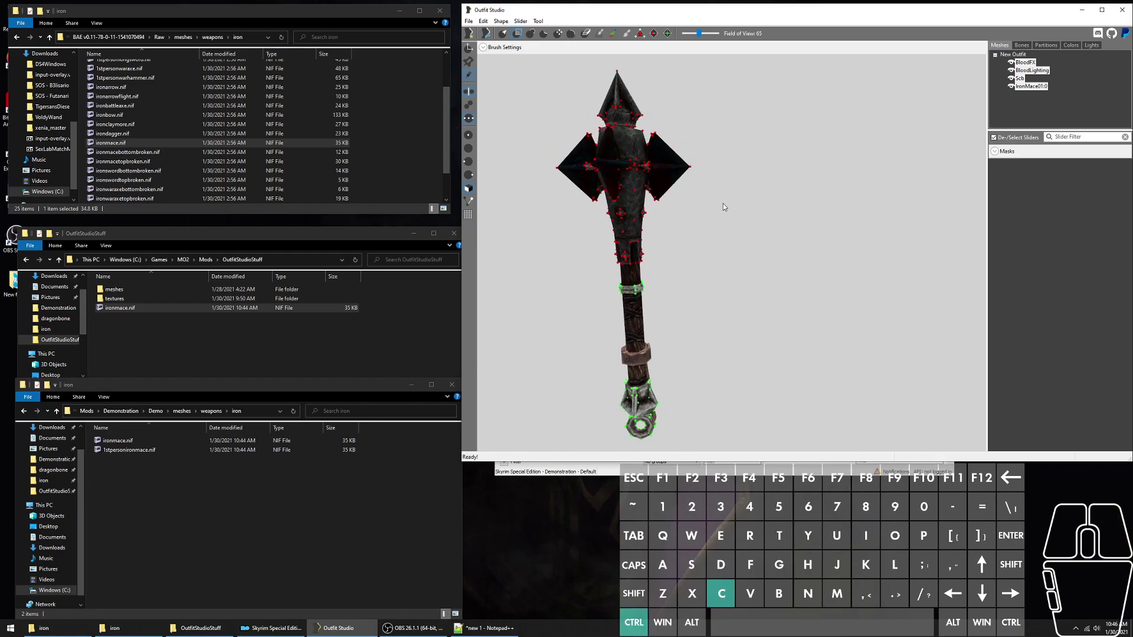
pyautogui.hotkey('ctrl', 'i')
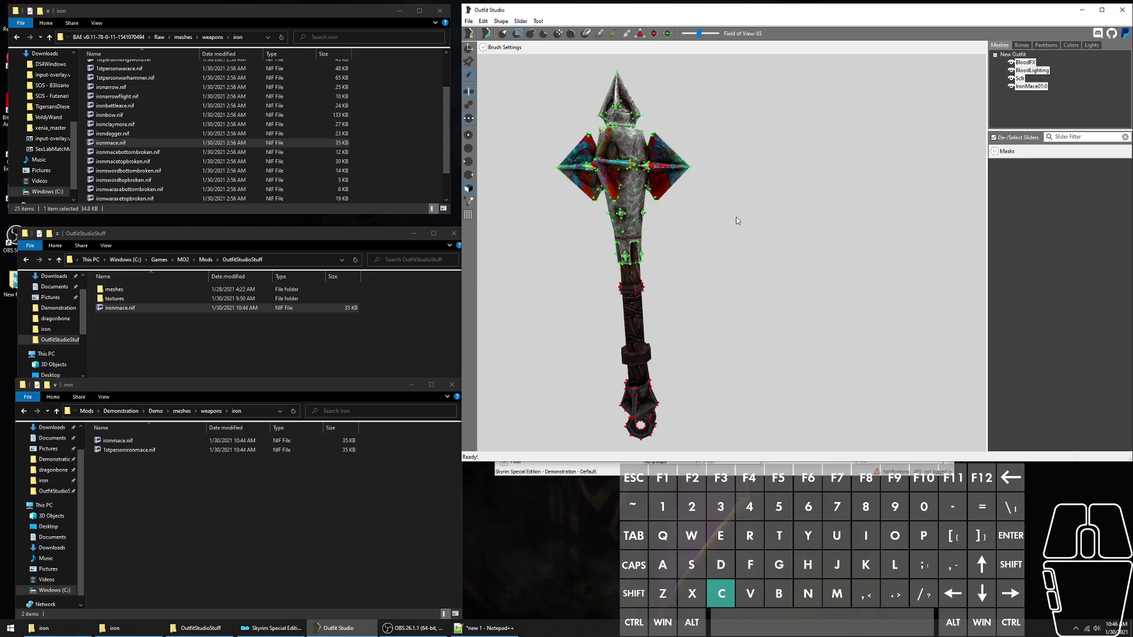
# - Turn on Transform and scale the unmasked mace head along its width until it is a thin, flat blade
pyautogui.scroll(-3, 737, 216)
pyautogui.press('t')
pyautogui.scroll(2, 761, 218)
pyautogui.scroll(-1, 767, 232)
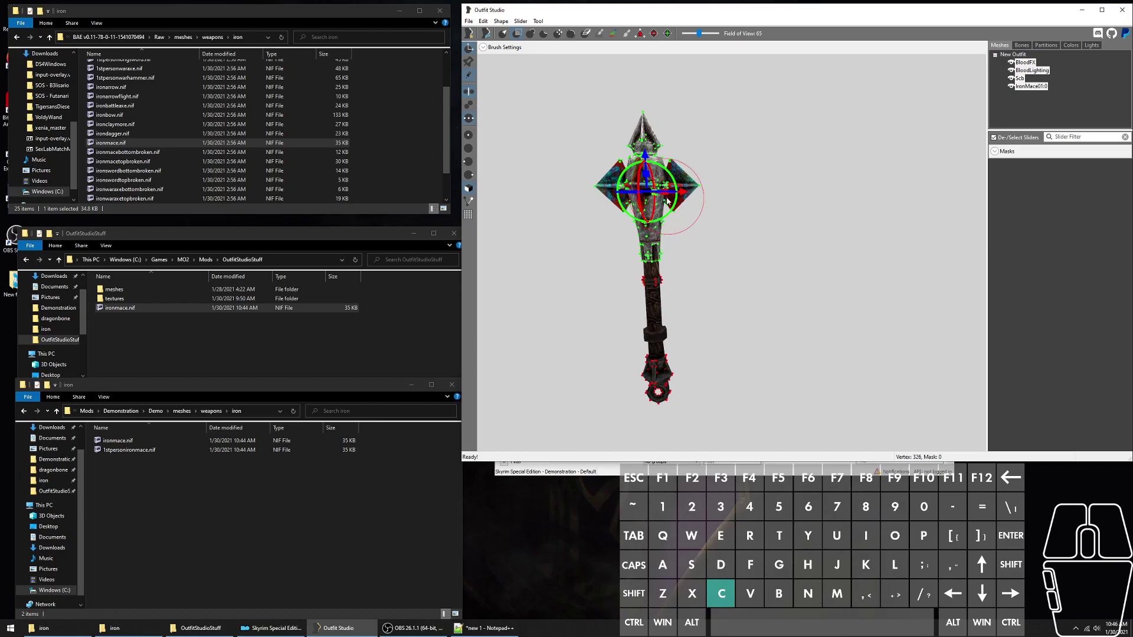
pyautogui.moveTo(665, 199); pyautogui.dragTo(387, 202)
pyautogui.scroll(5, 639, 236)
pyautogui.scroll(-6, 637, 178)
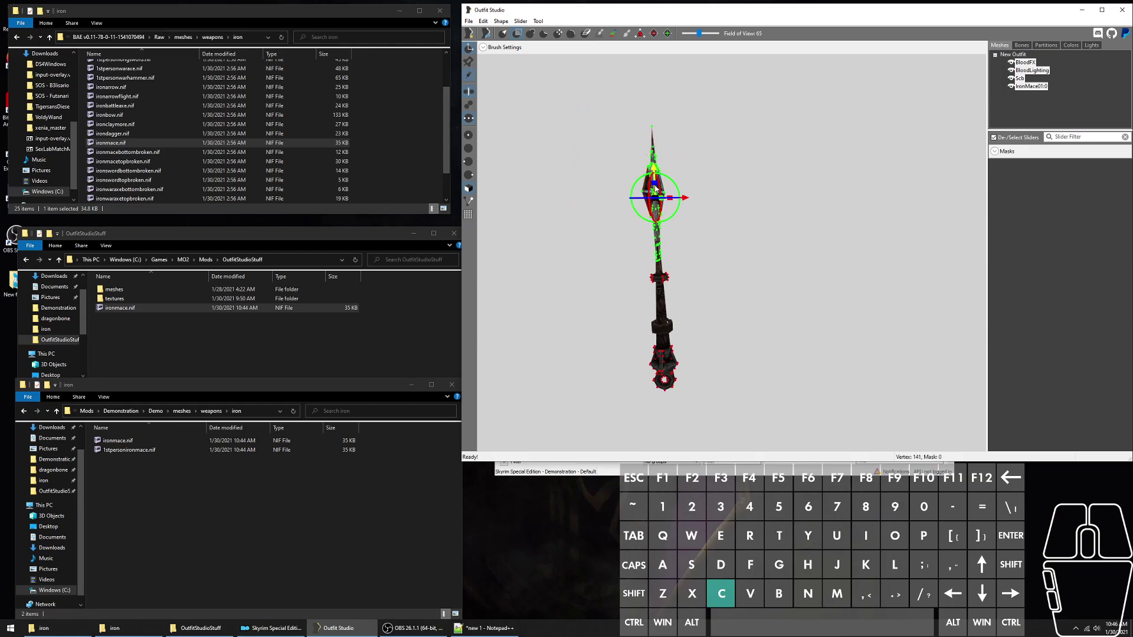
# - Stretch the flattened mace head lengthwise along the weapon's axis in two passes
pyautogui.moveTo(655, 184); pyautogui.dragTo(603, 2)
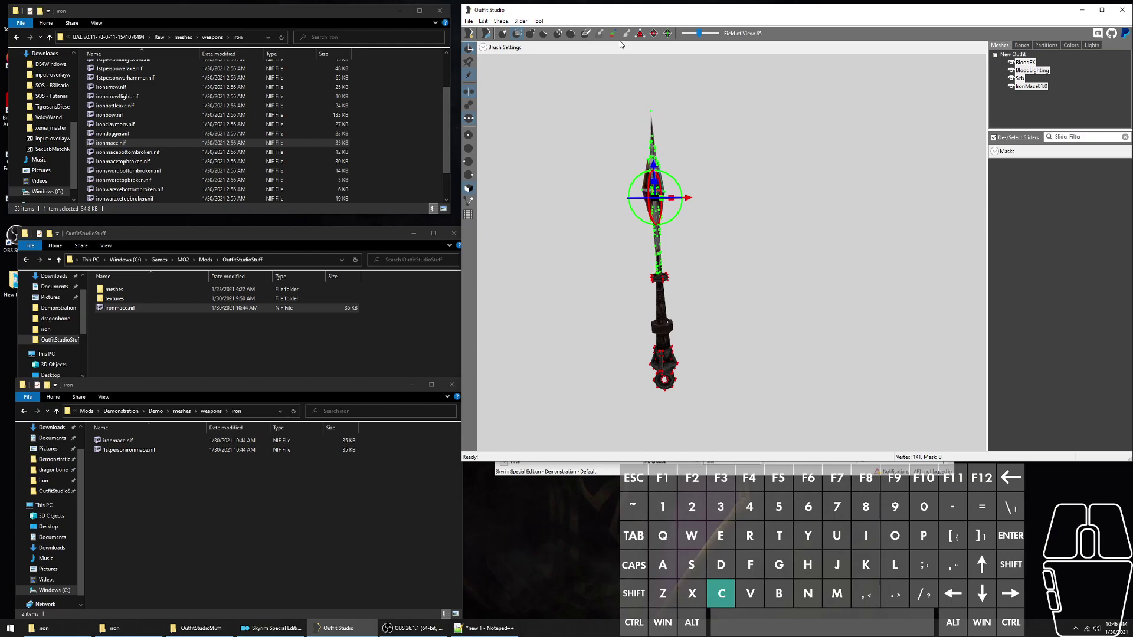
pyautogui.moveTo(659, 186); pyautogui.dragTo(654, 144)
pyautogui.moveTo(714, 317); pyautogui.dragTo(757, 313, button='right')
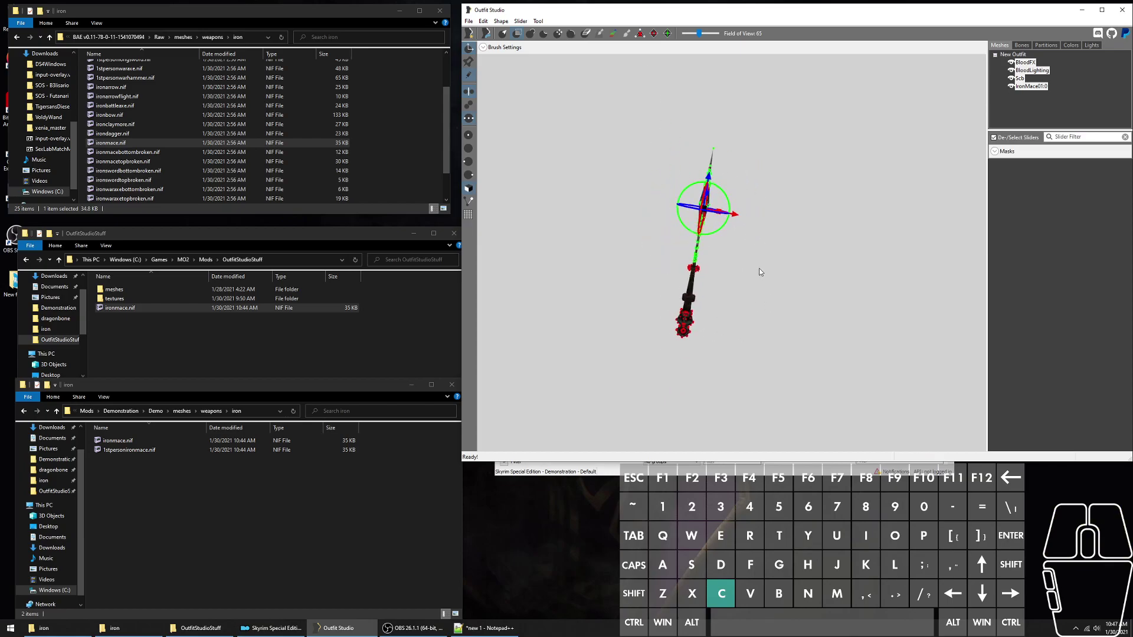
# - Export the outfit as NIF to the OutfitStudioStuff folder, replacing the existing ironmace.nif
pyautogui.hotkey('ctrl', 'e')
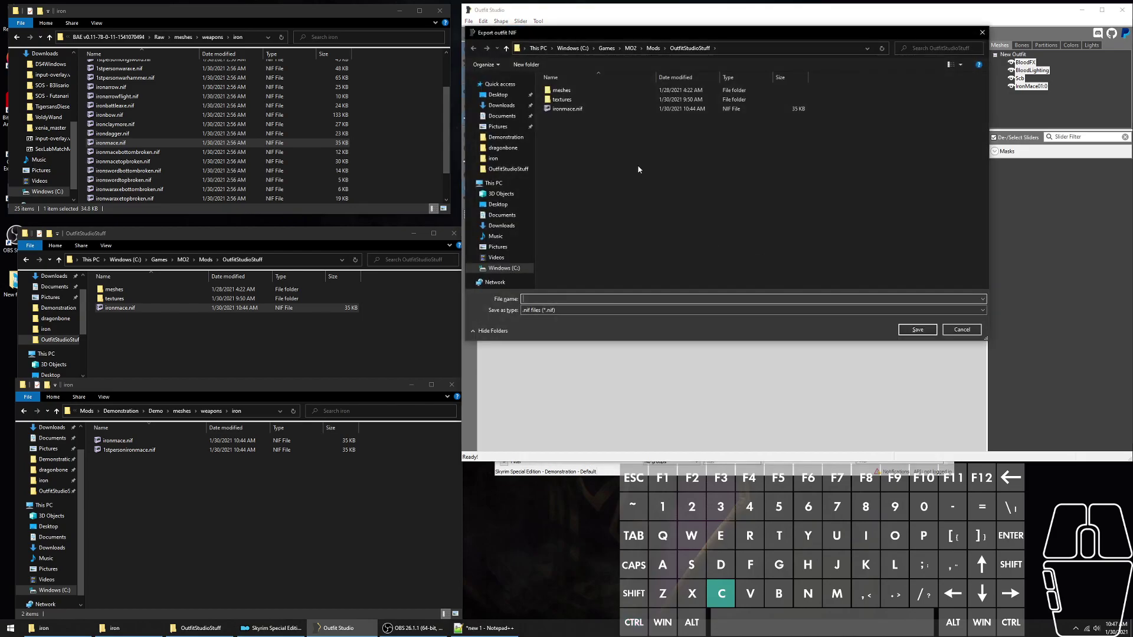
pyautogui.doubleClick(575, 109)
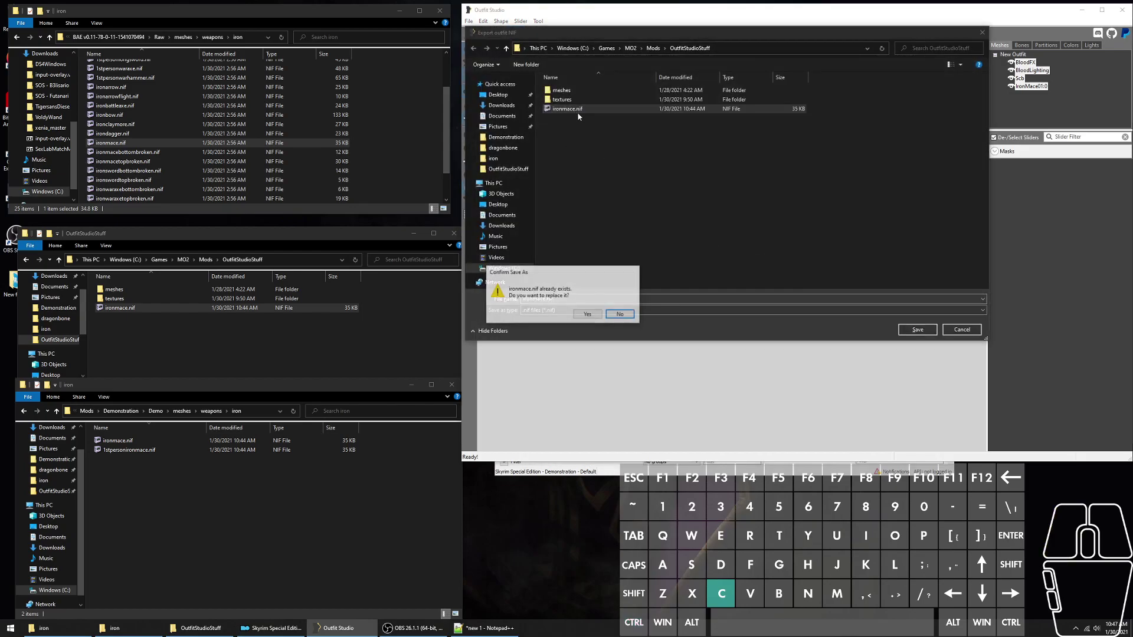
pyautogui.click(587, 315)
# - Copy the exported ironmace.nif into the Demo mod's meshes\weapons\iron folder, replacing the file there
pyautogui.click(163, 309)
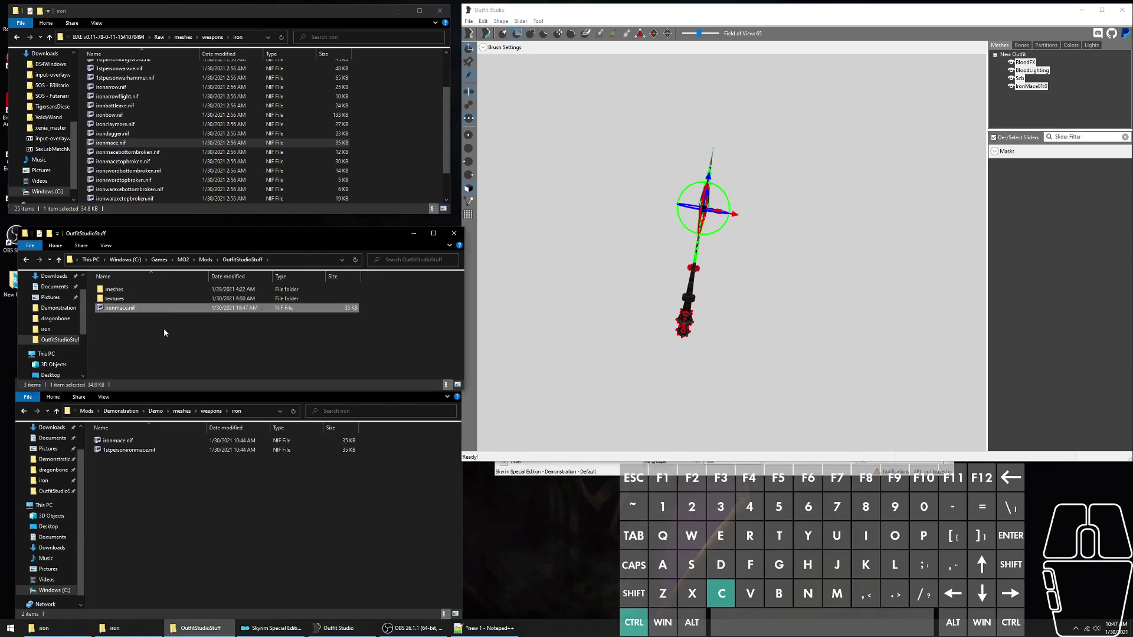
pyautogui.click(117, 442)
pyautogui.hotkey('ctrl', 'v')
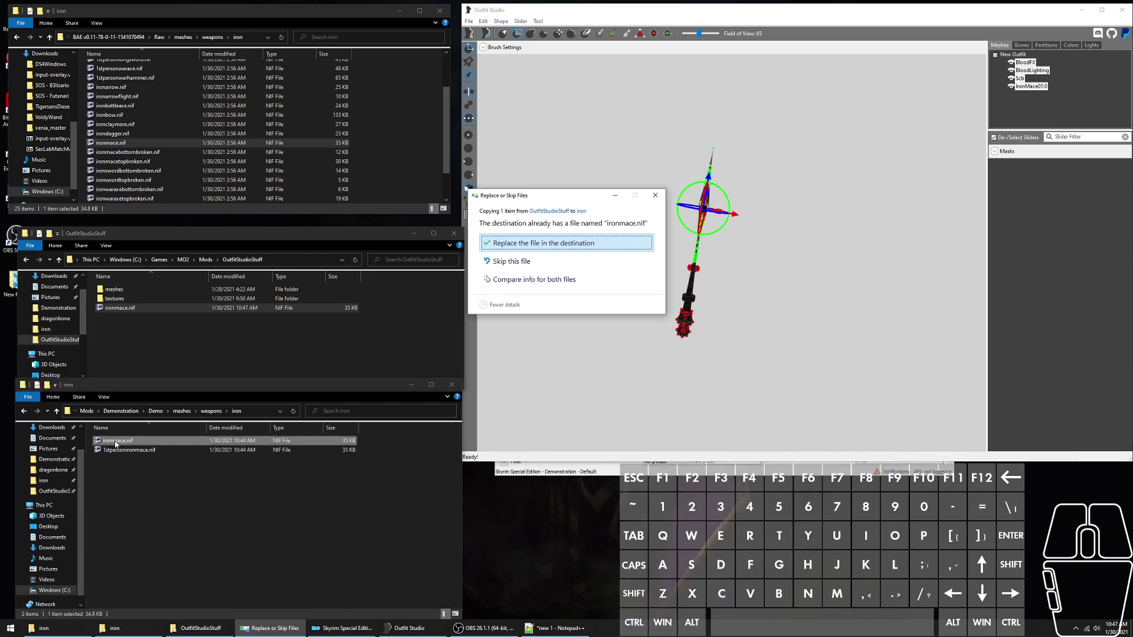
pyautogui.click(535, 250)
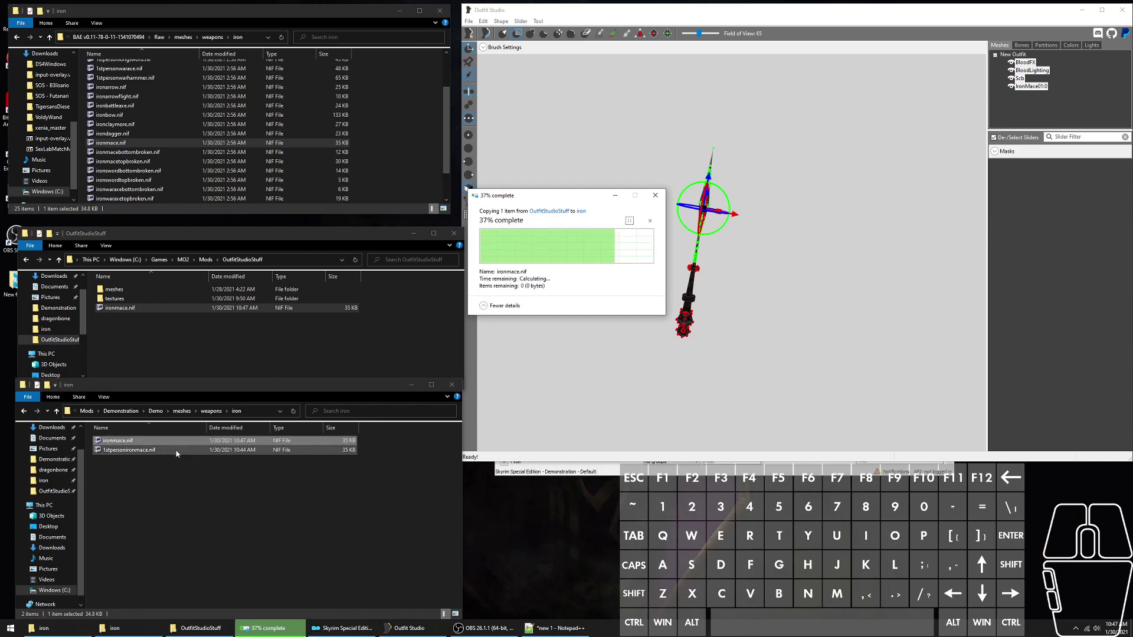
# - Duplicate the new ironmace.nif within the Demo mod's iron folder
pyautogui.click(121, 451)
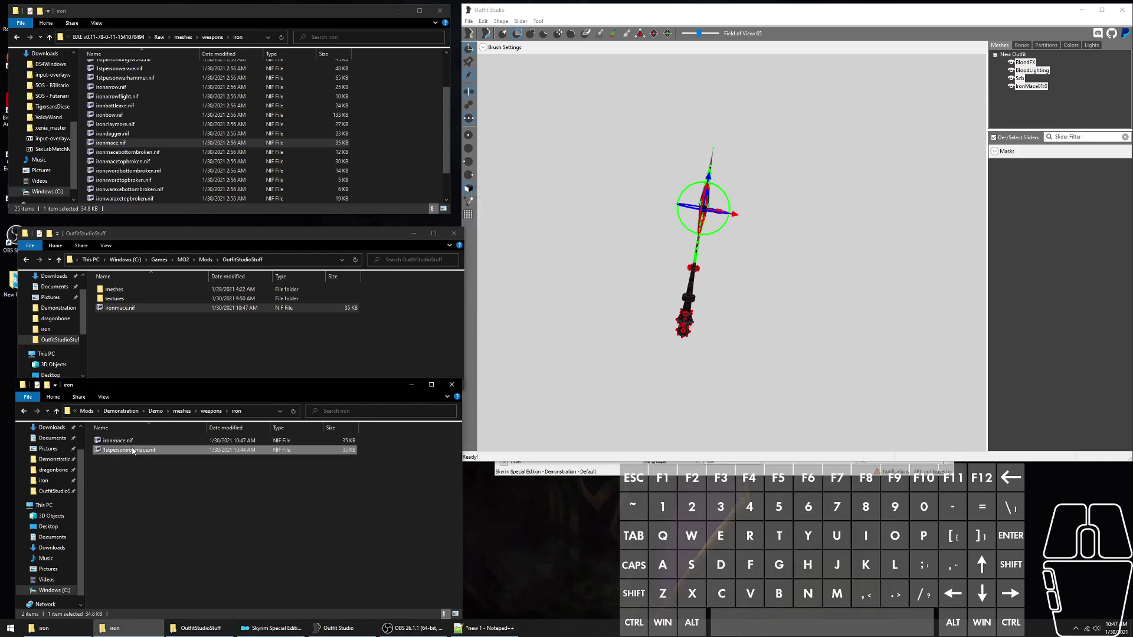
pyautogui.click(152, 441)
pyautogui.hotkey('ctrl', 'c')
pyautogui.hotkey('ctrl', 'v')
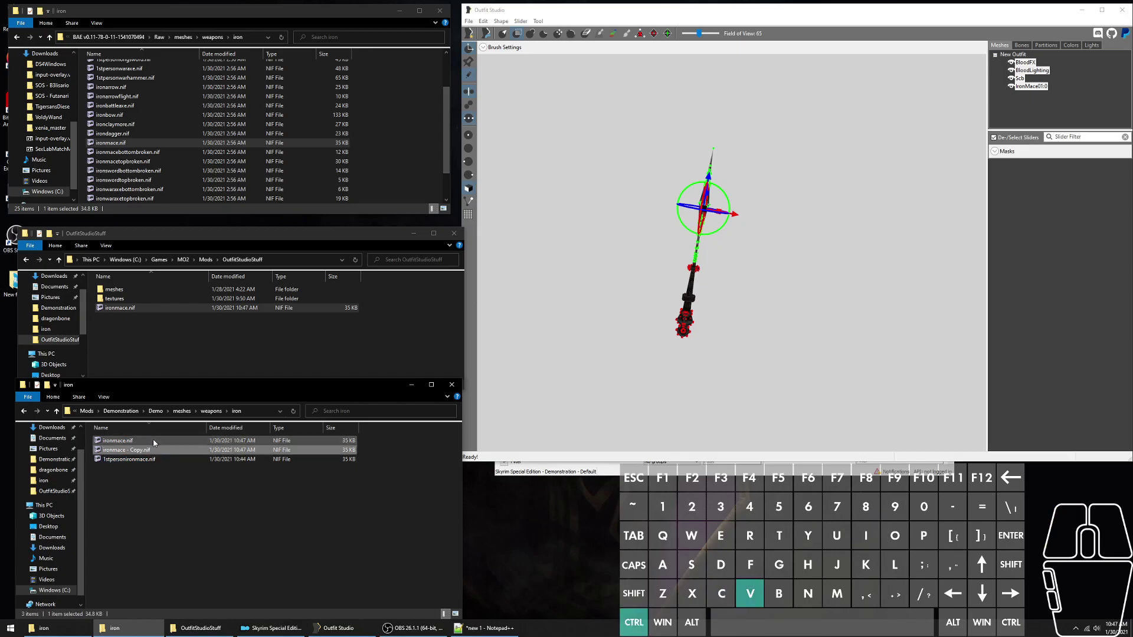
# - Copy the file name of the old 1stpersonironmace.nif and delete that file from the Demo mod's iron folder
pyautogui.click(134, 461)
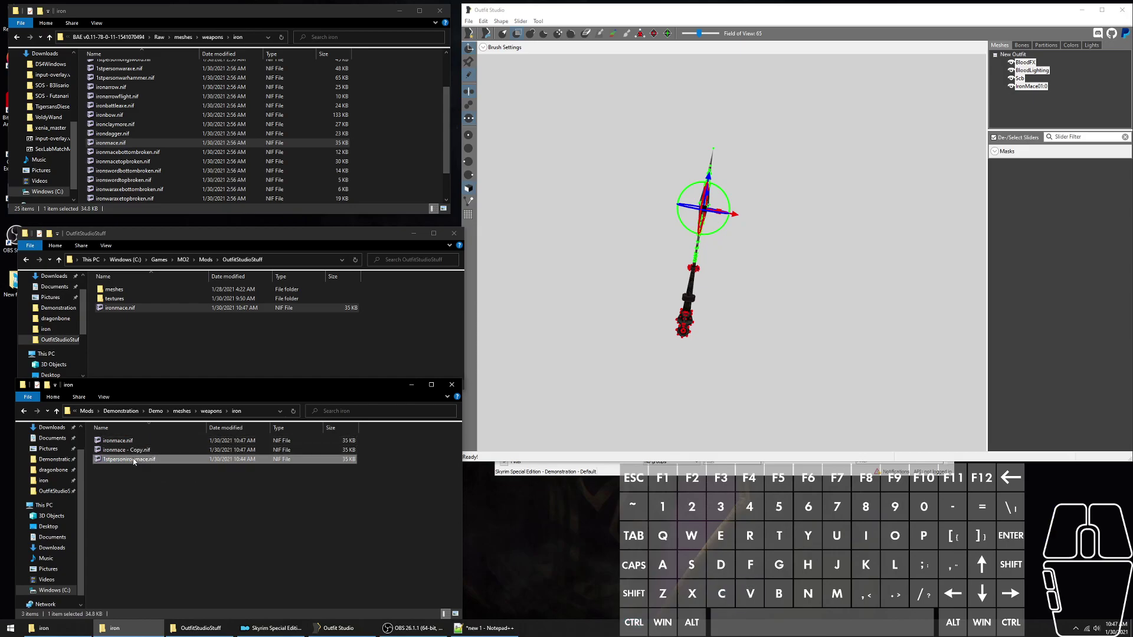
pyautogui.click(133, 461)
pyautogui.hotkey('ctrl', 'c')
pyautogui.click(124, 482)
pyautogui.click(141, 459)
pyautogui.press('Delete')
# - Rename the ironmace copy as 1stpersonironmace.nif
pyautogui.click(243, 450)
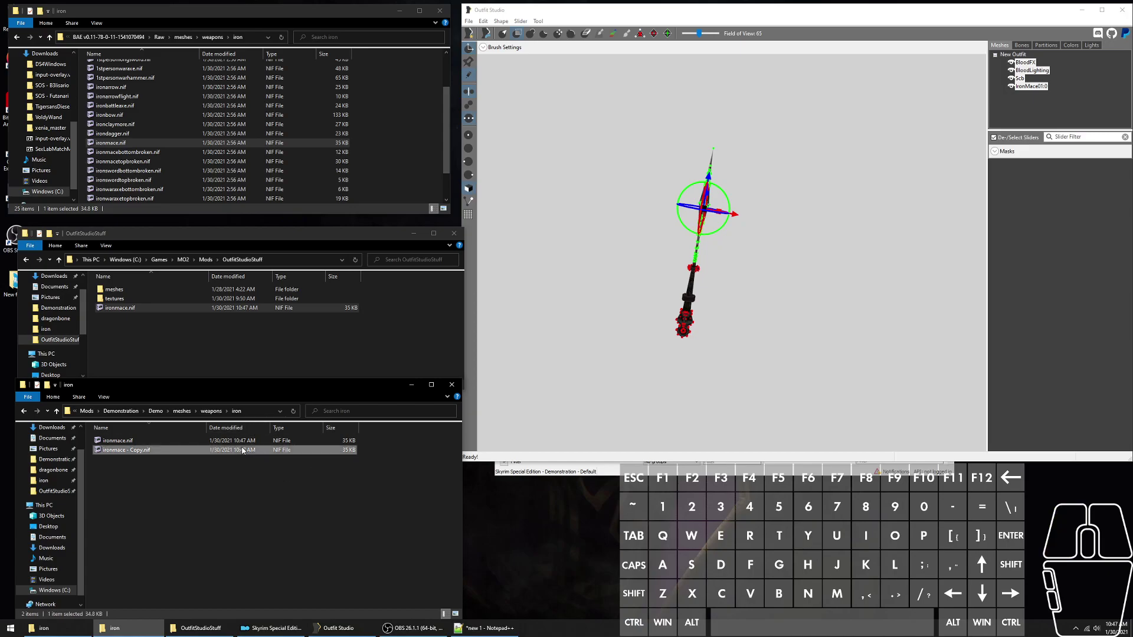
pyautogui.press('F2')
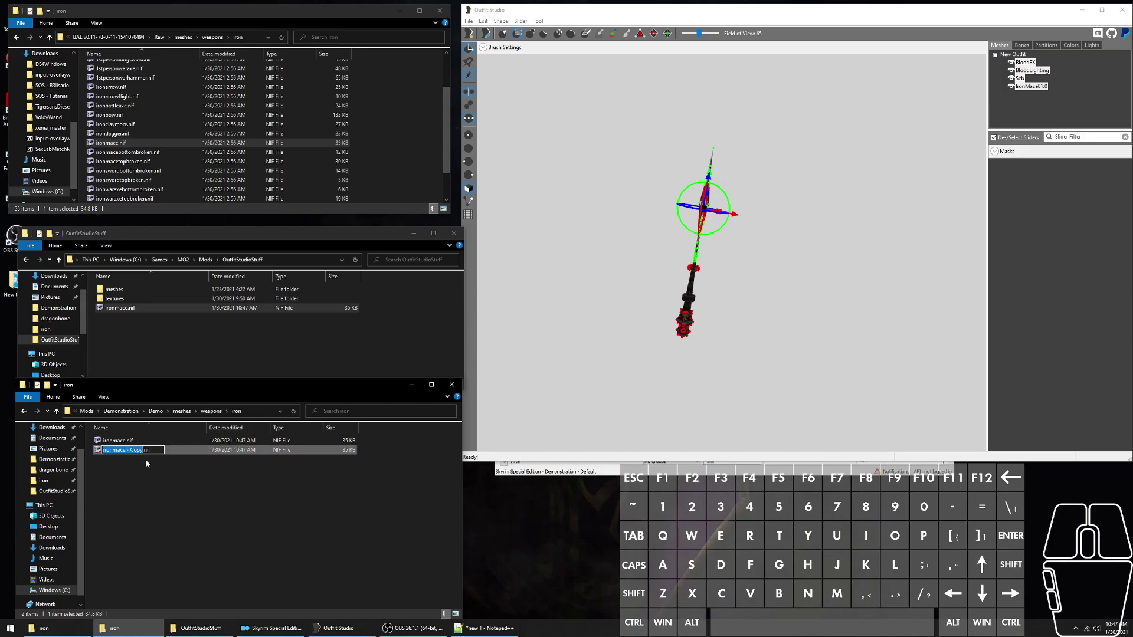
pyautogui.hotkey('ctrl', 'v')
pyautogui.press('Return')
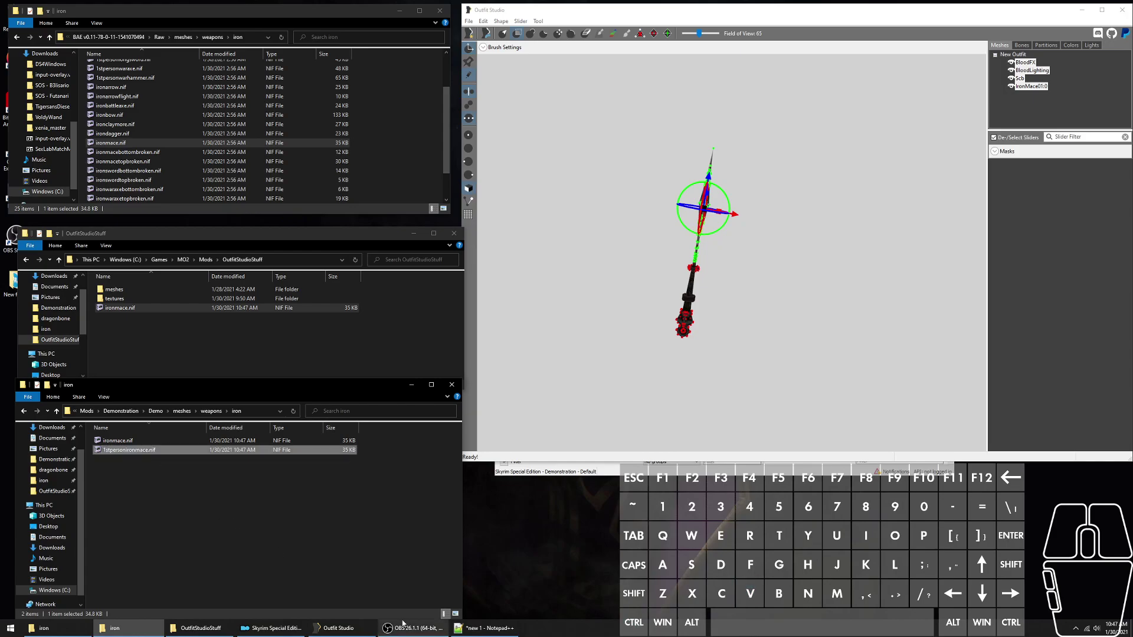
# - Switch to Mod Organizer, run the game through SKSE and continue from the last saved game
pyautogui.click(271, 628)
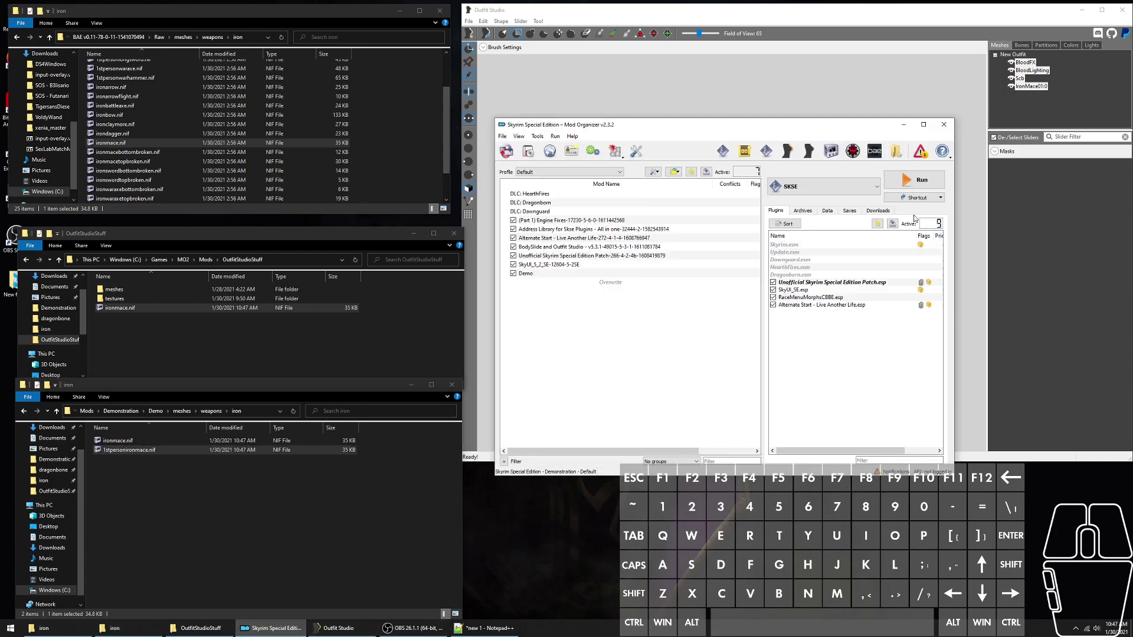
pyautogui.click(901, 181)
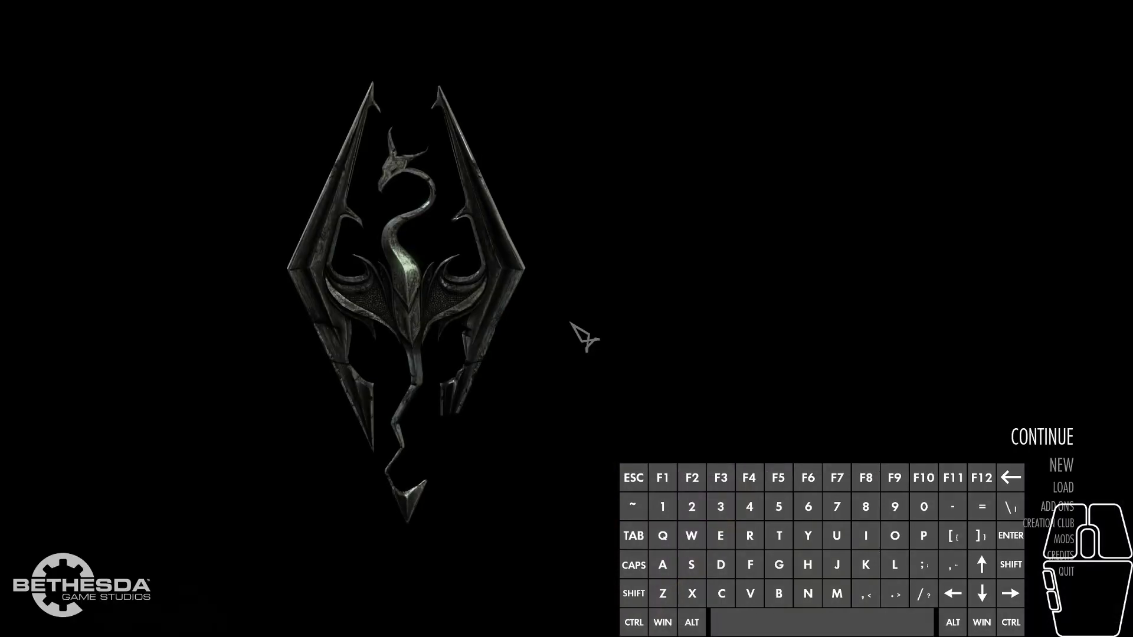
pyautogui.click(1025, 444)
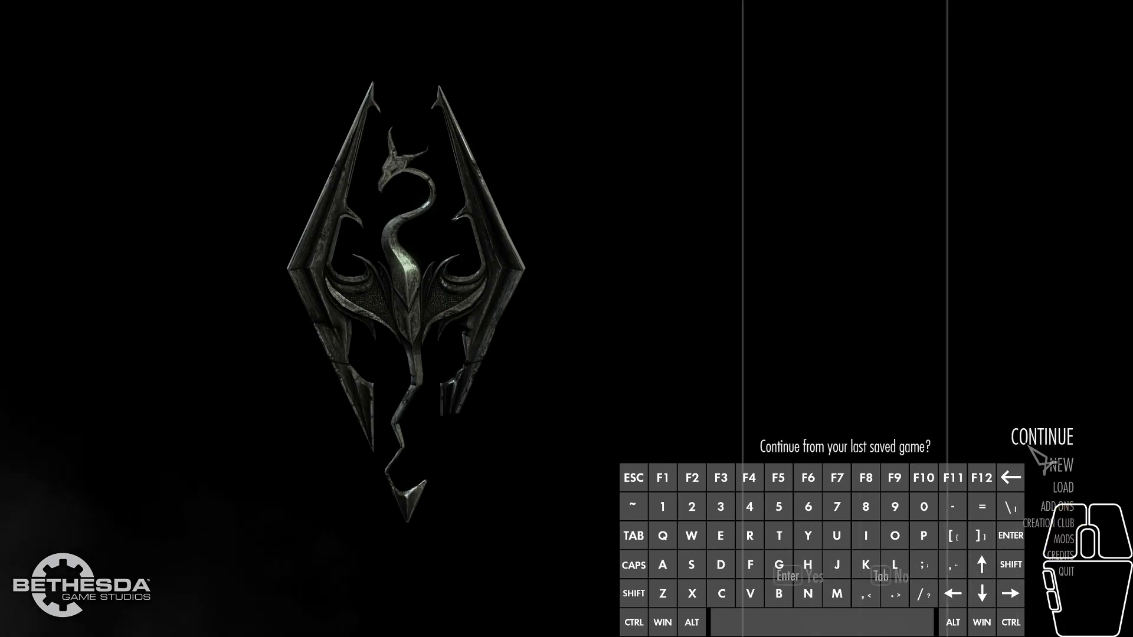
pyautogui.click(795, 596)
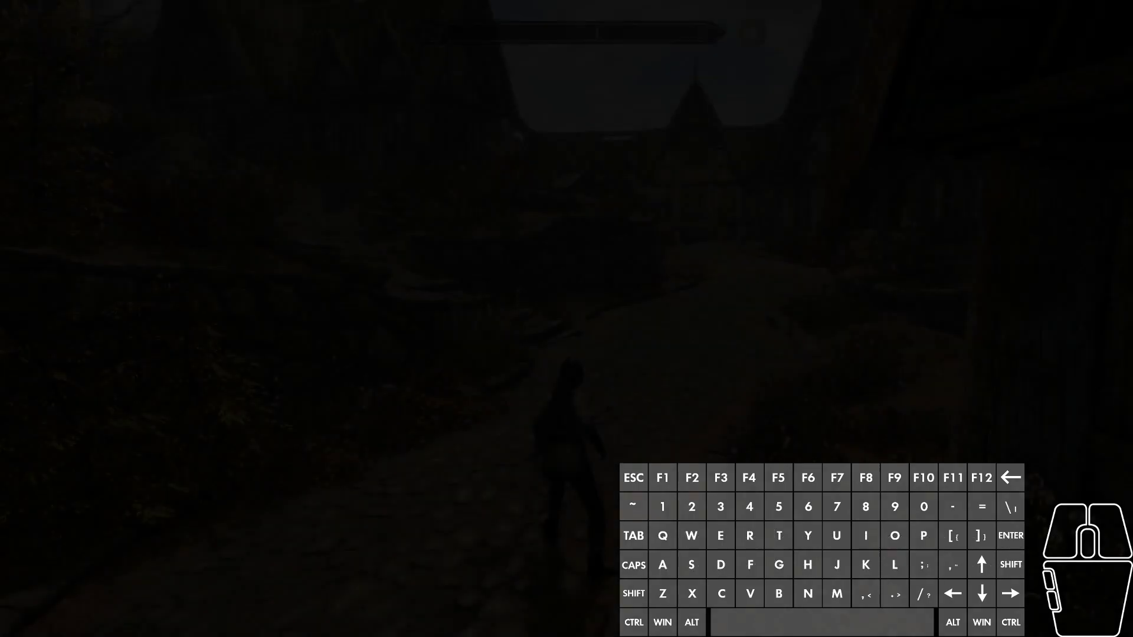
# - Examine the Iron Mace's 3D preview in the inventory, rotating and zooming it, and close the inventory
pyautogui.press('i')
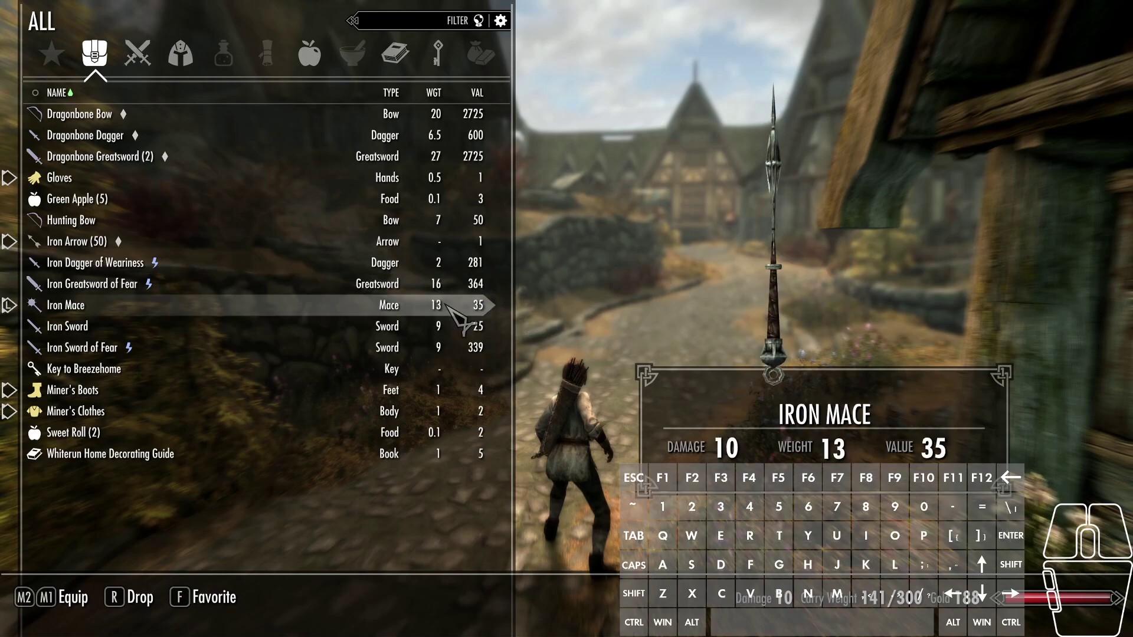
pyautogui.scroll(1, 720, 310)
pyautogui.moveTo(608, 372); pyautogui.dragTo(525, 327)
pyautogui.scroll(-1, 561, 324)
pyautogui.press('Escape')
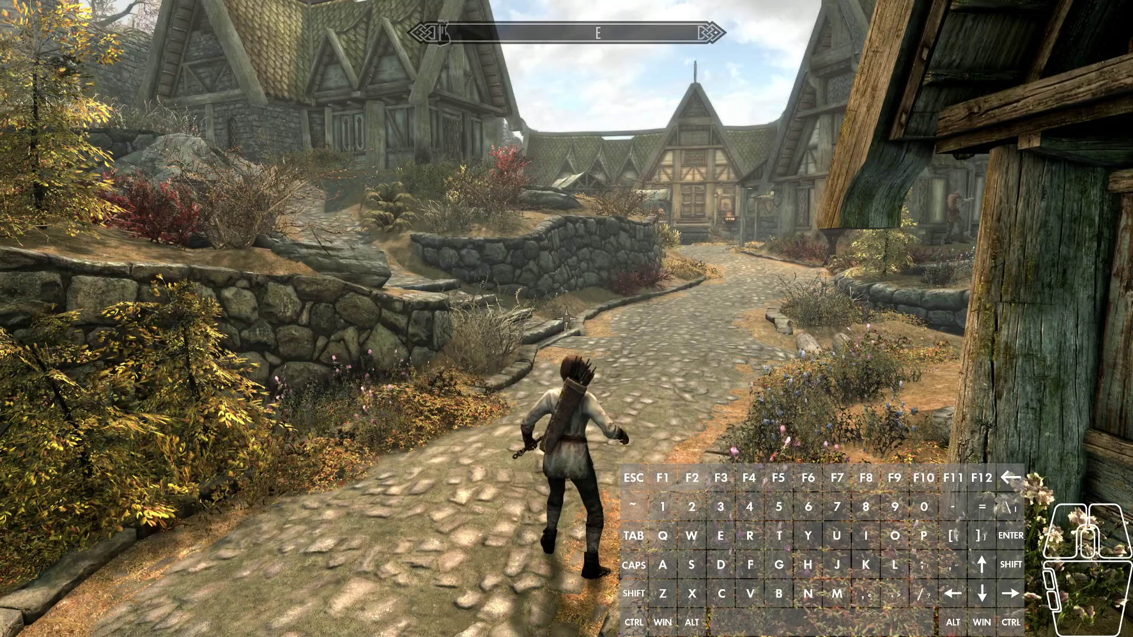
# - Draw the mace in first-person view to examine it, then return to third-person view
pyautogui.scroll(2, 566, 319)
pyautogui.scroll(2, 567, 319)
pyautogui.press('w')
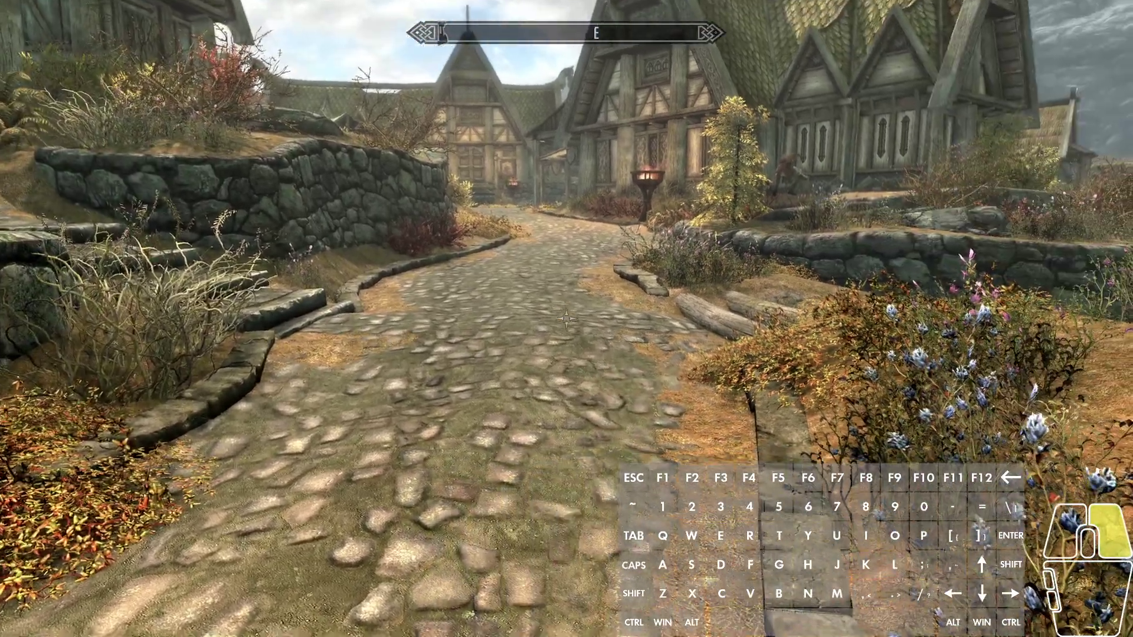
pyautogui.press('r')
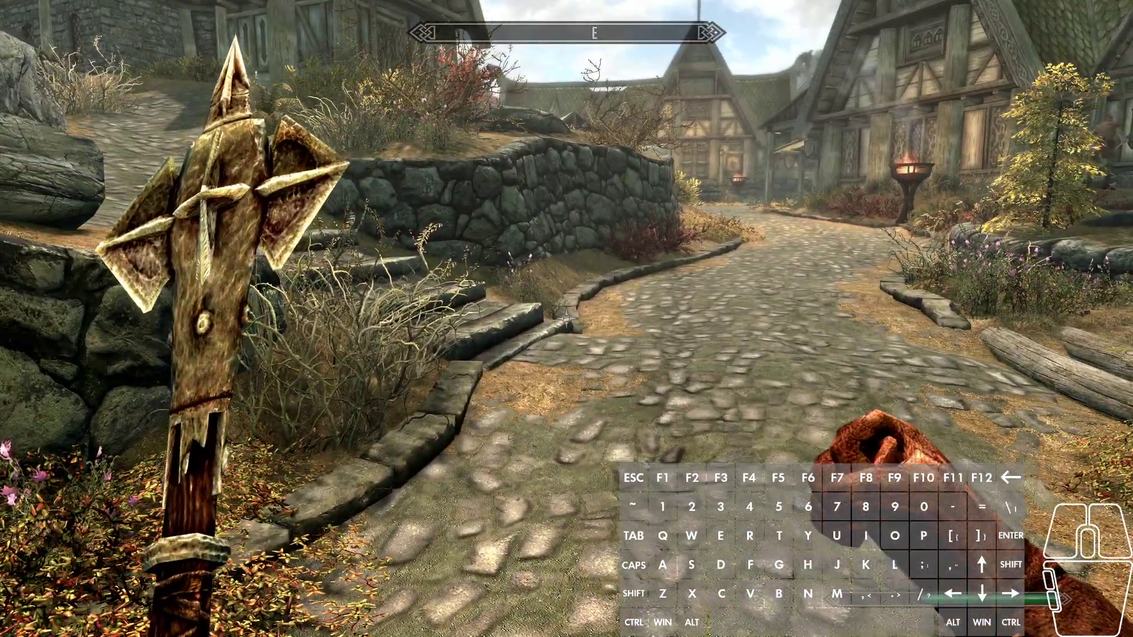
pyautogui.scroll(-2, 567, 319)
pyautogui.press('s')
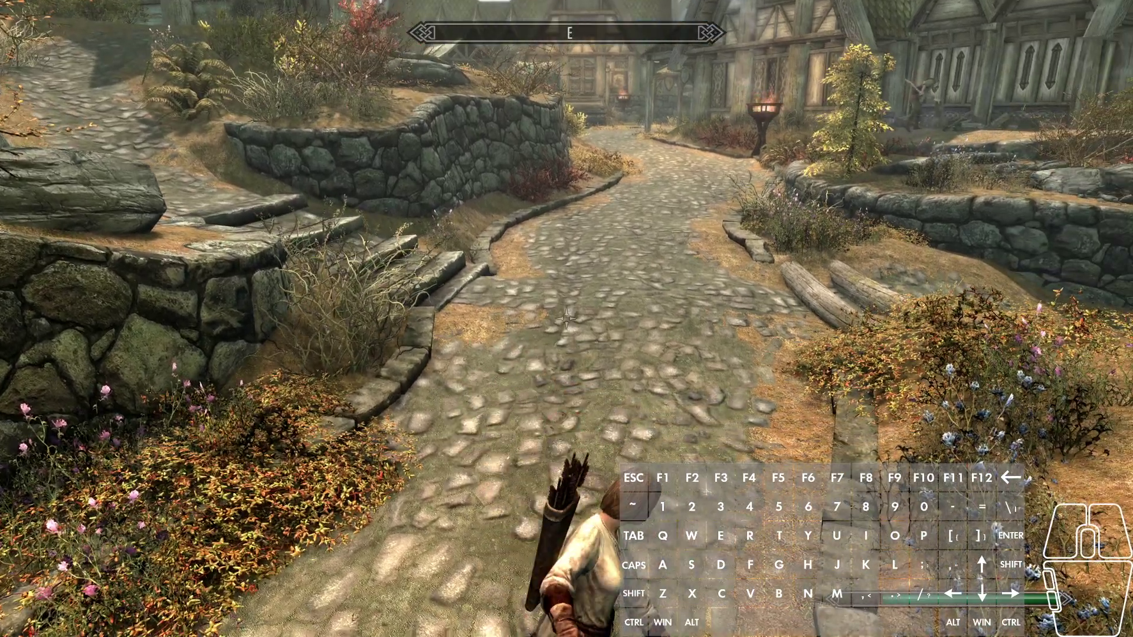
pyautogui.scroll(-2, 567, 318)
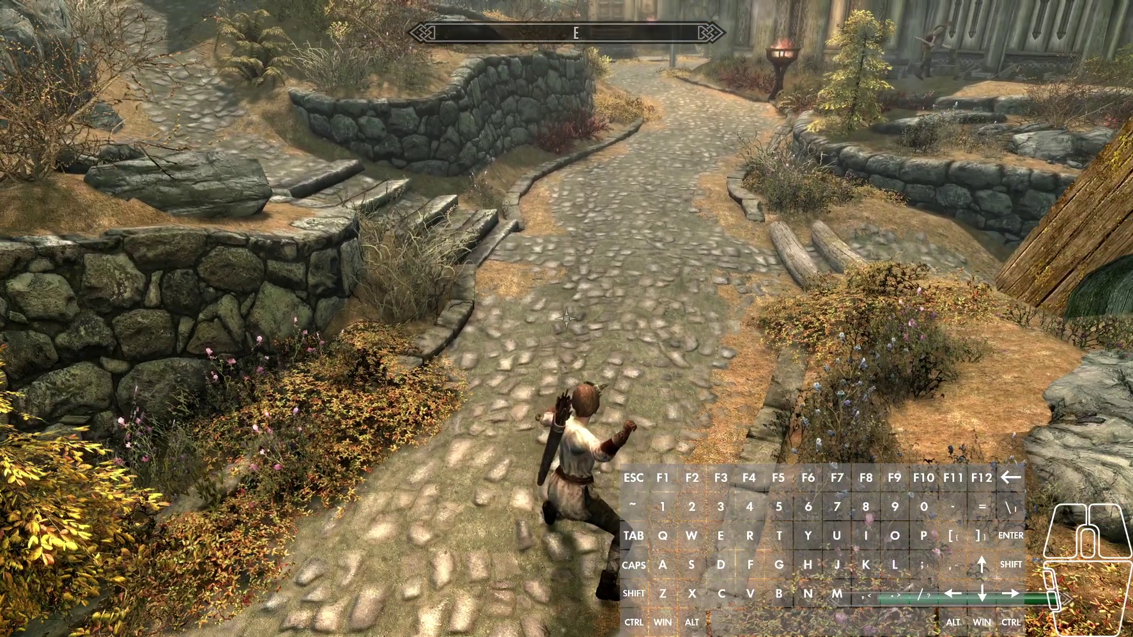
# - Quit the game through the console and unload the edited mace project in Outfit Studio
pyautogui.press('`')
pyautogui.press('q')
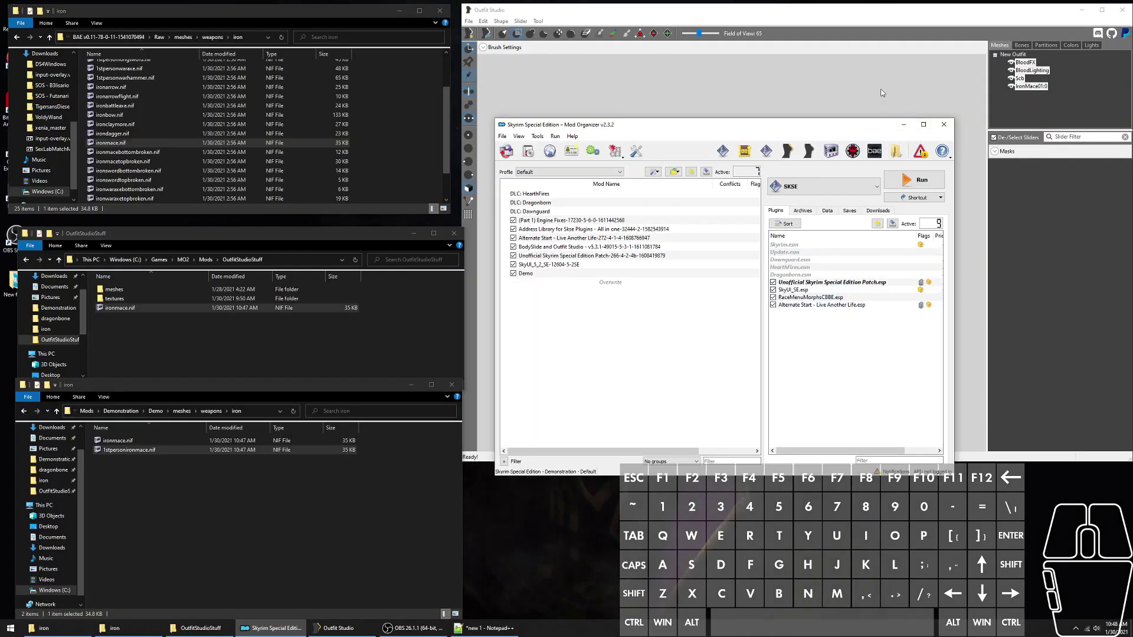
pyautogui.click(883, 93)
pyautogui.scroll(2, 784, 254)
pyautogui.hotkey('ctrl', 'w')
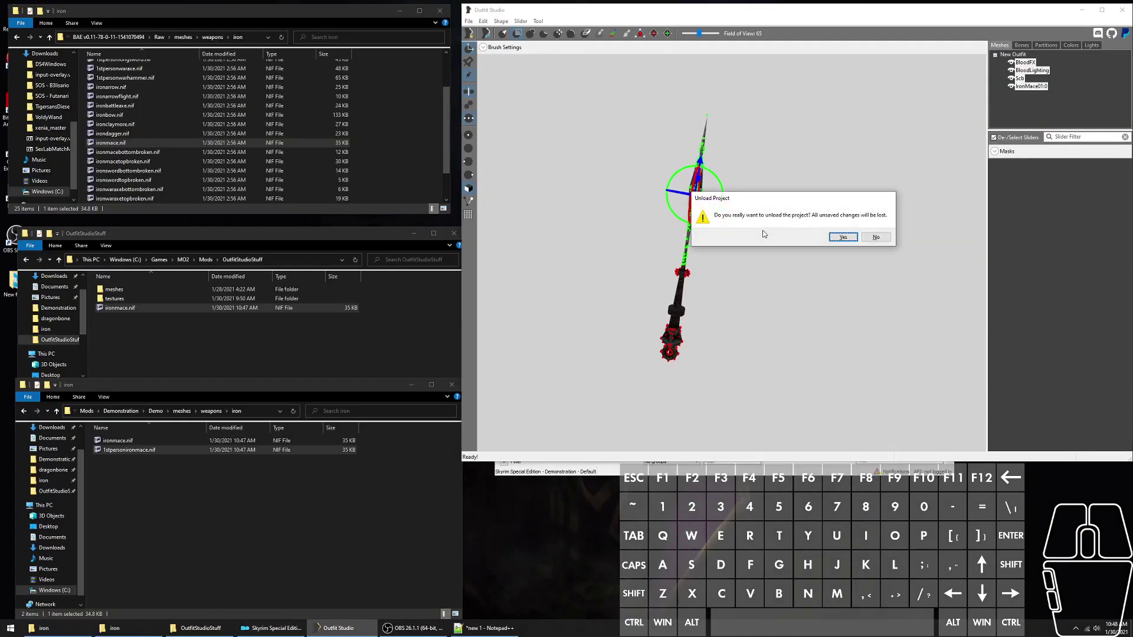
pyautogui.press('Return')
# - Load bow.nif from the extracted meshes\dlc01\weapons\dragonbone folder into Outfit Studio and view it from the side
pyautogui.click(183, 37)
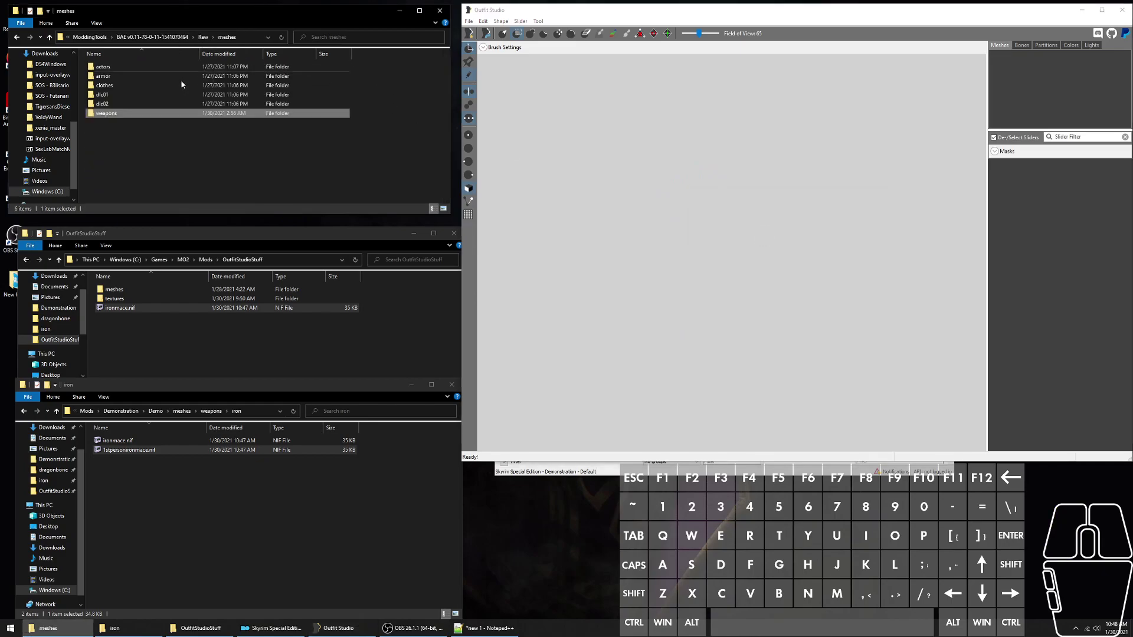
pyautogui.doubleClick(178, 100)
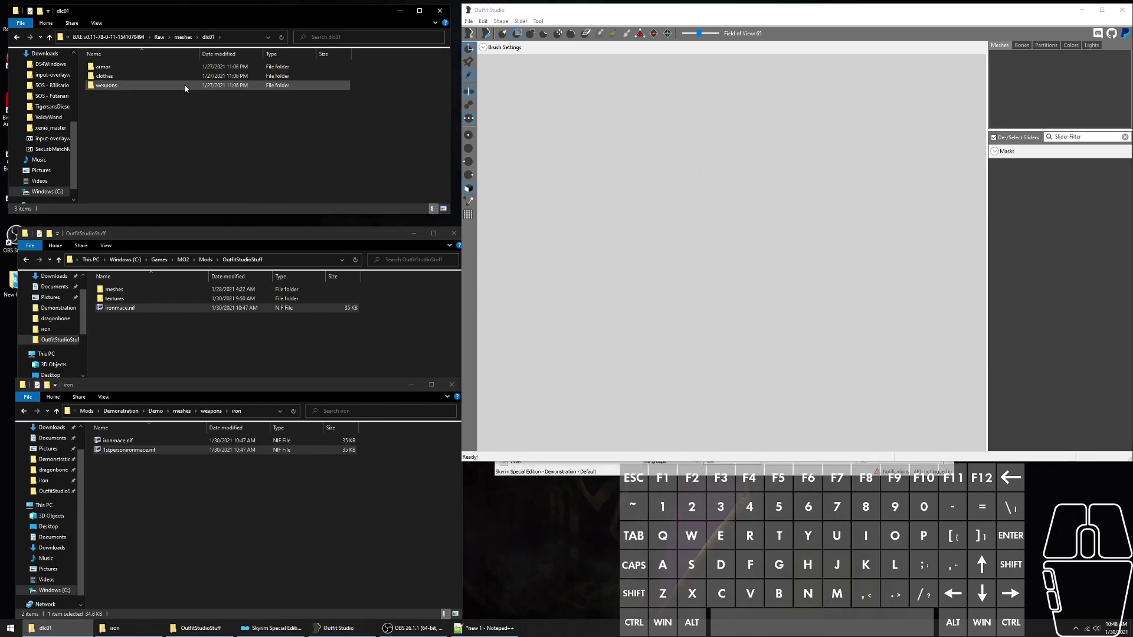
pyautogui.doubleClick(183, 85)
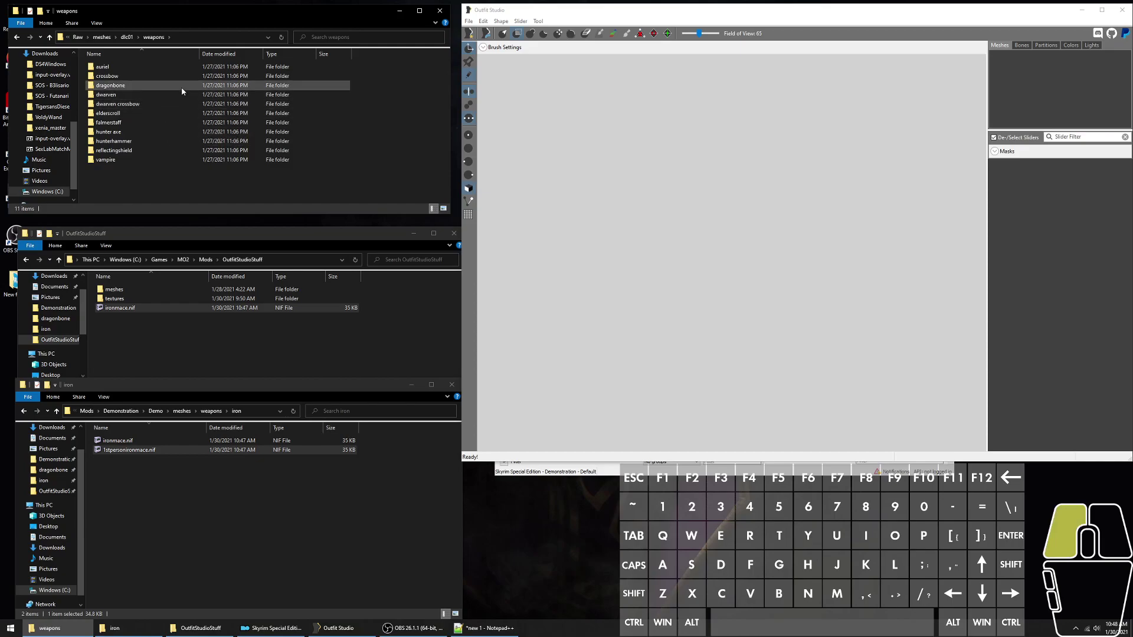
pyautogui.doubleClick(180, 86)
pyautogui.scroll(-1, 188, 136)
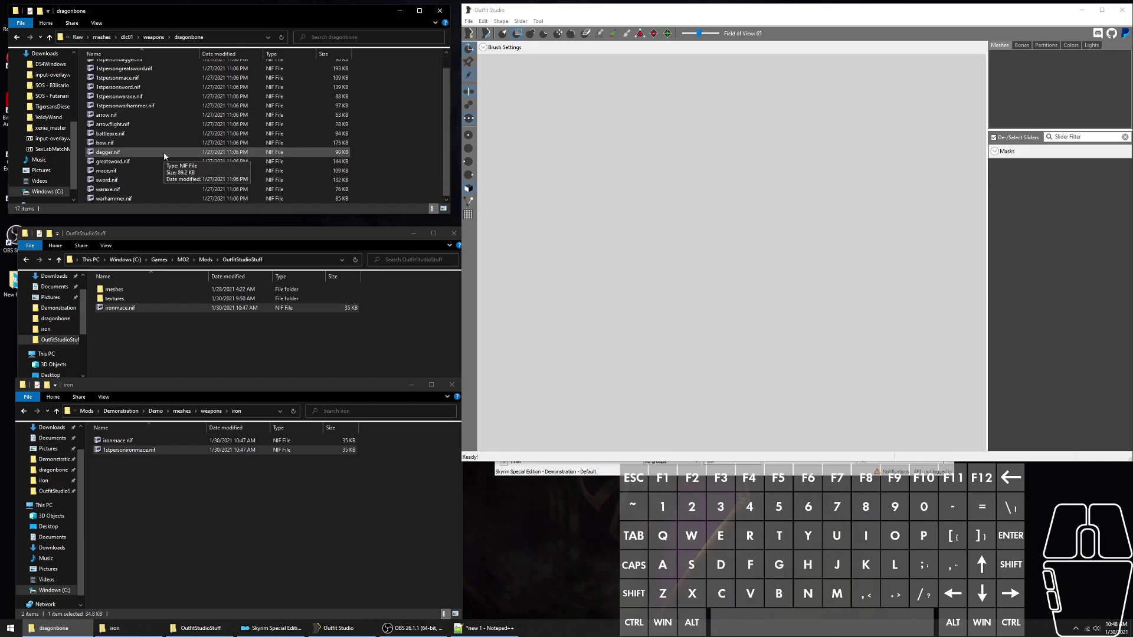
pyautogui.click(167, 145)
pyautogui.moveTo(166, 144); pyautogui.dragTo(560, 177)
pyautogui.moveTo(843, 212); pyautogui.dragTo(893, 213, button='right')
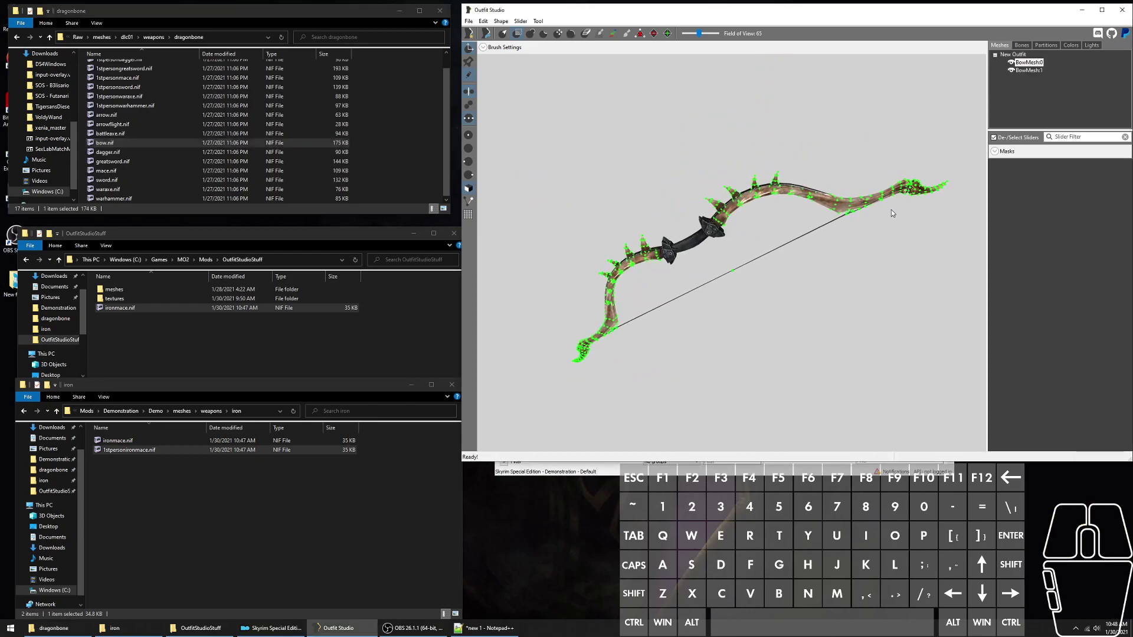
pyautogui.moveTo(739, 202); pyautogui.dragTo(809, 233, button='right')
pyautogui.moveTo(806, 206); pyautogui.dragTo(804, 177, button='right')
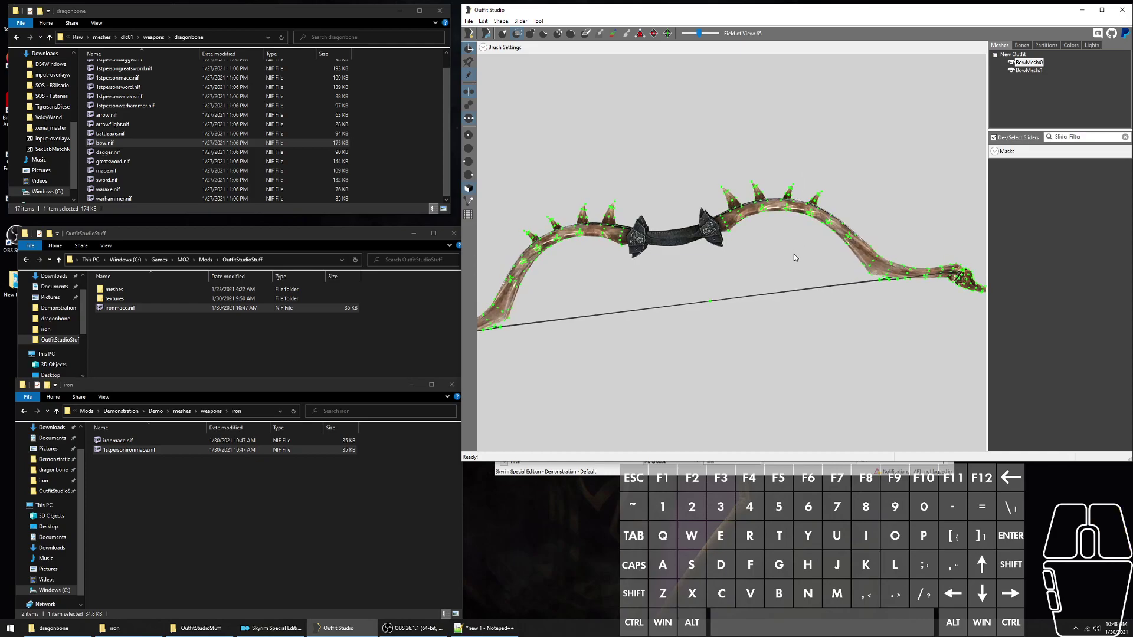
# - Hide and re-show BowMesh:0 to examine which parts of the bow belong to each mesh
pyautogui.scroll(1, 794, 254)
pyautogui.scroll(-2, 786, 258)
pyautogui.moveTo(783, 283); pyautogui.dragTo(770, 263, button='right')
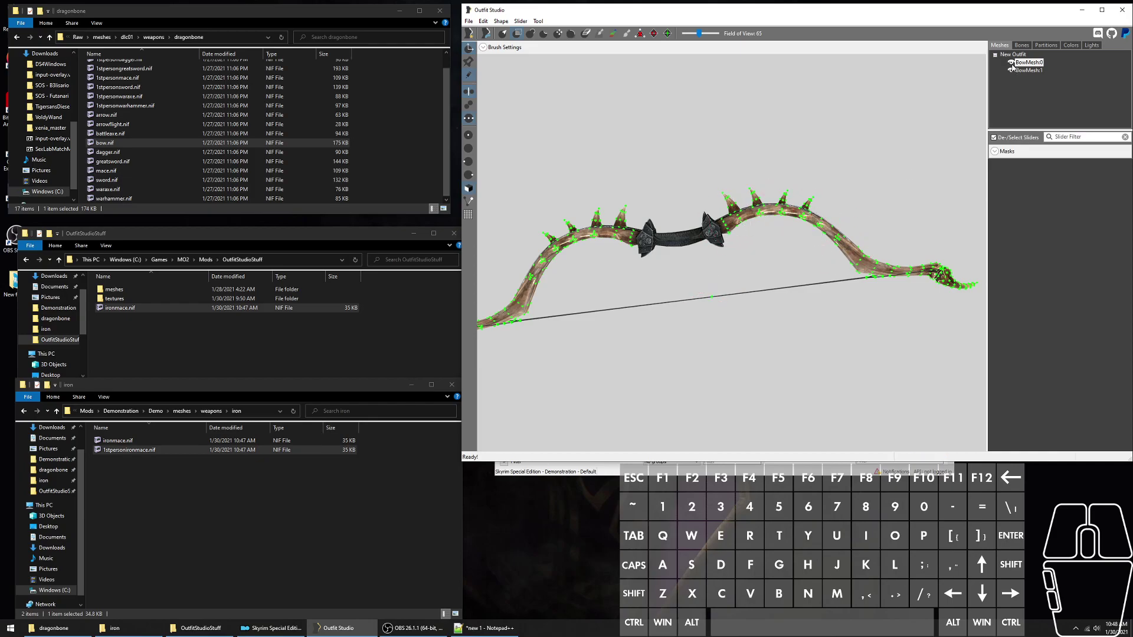
pyautogui.click(1012, 64)
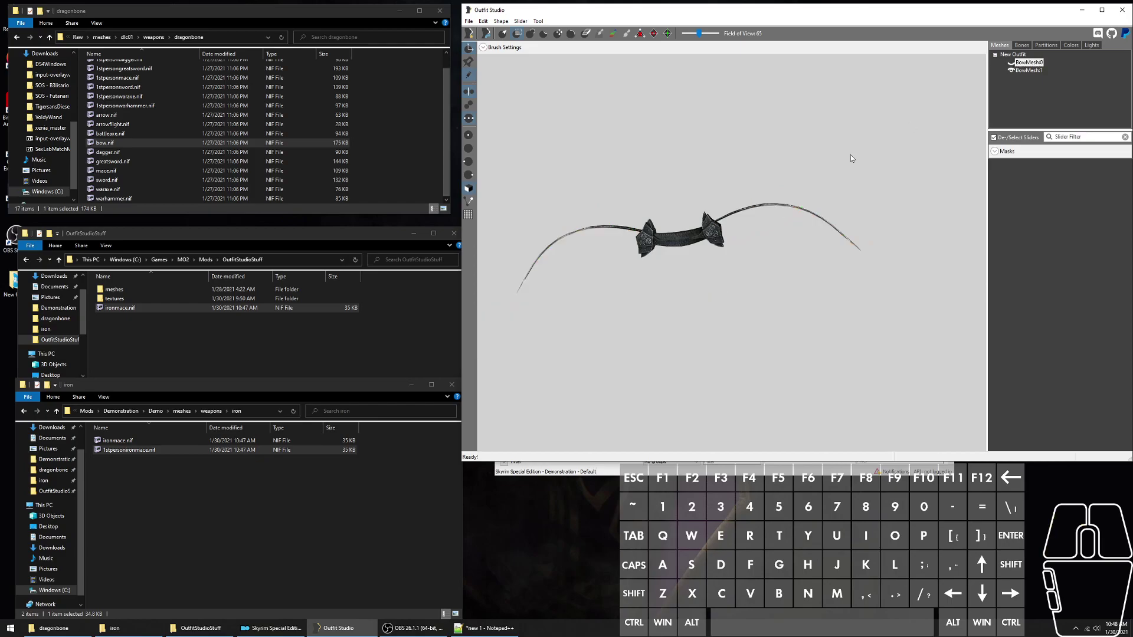
pyautogui.moveTo(853, 158); pyautogui.dragTo(649, 221, button='right')
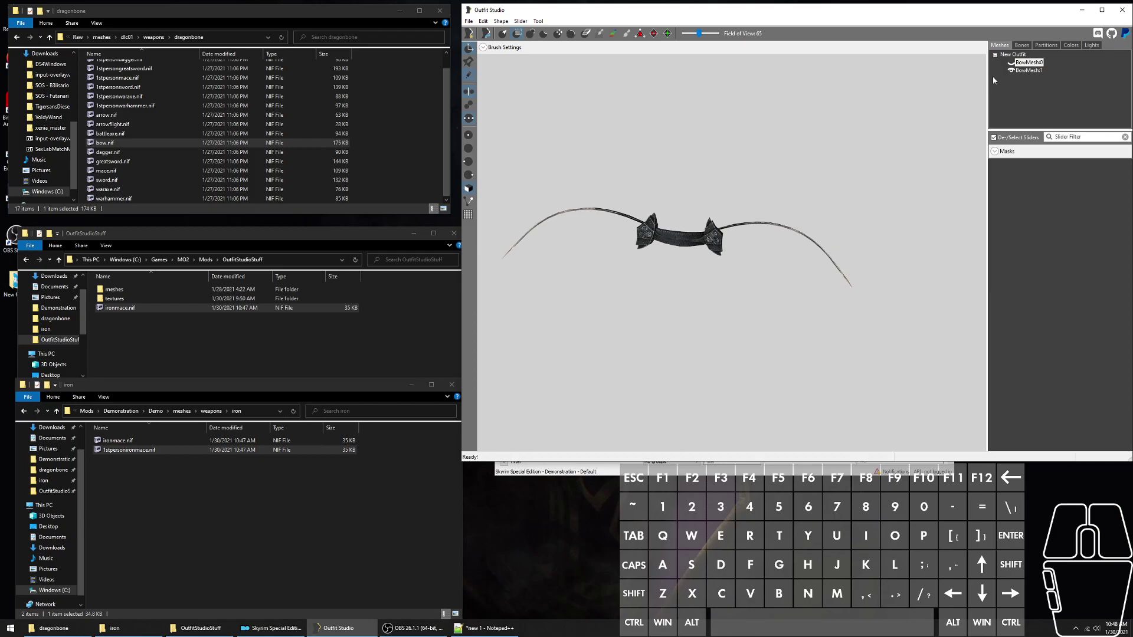
pyautogui.click(1011, 63)
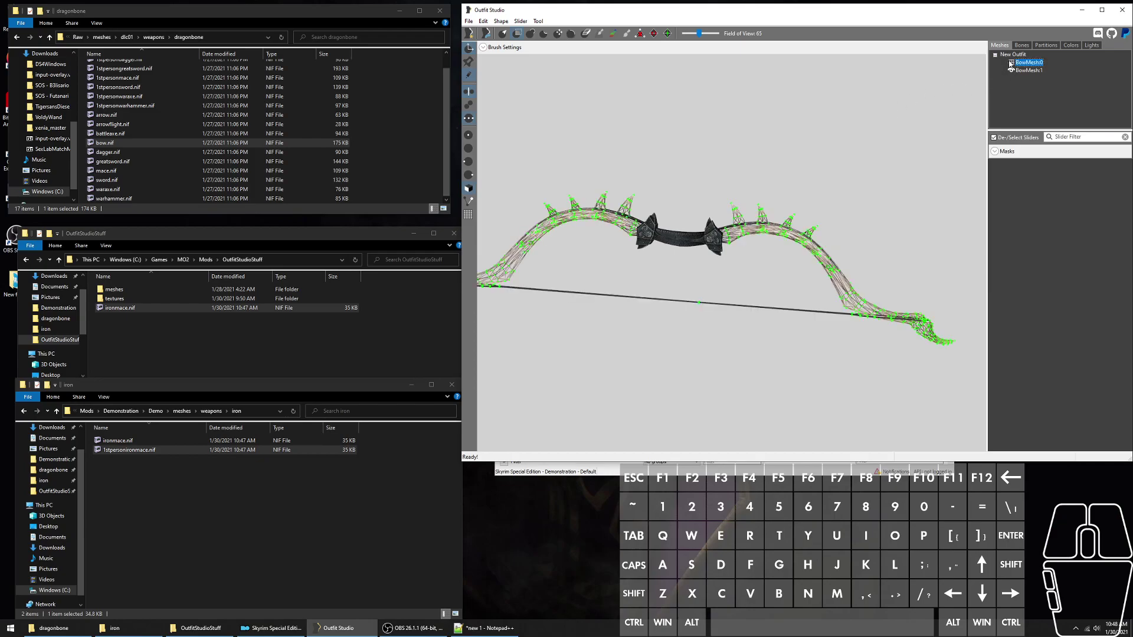
pyautogui.scroll(-2, 630, 239)
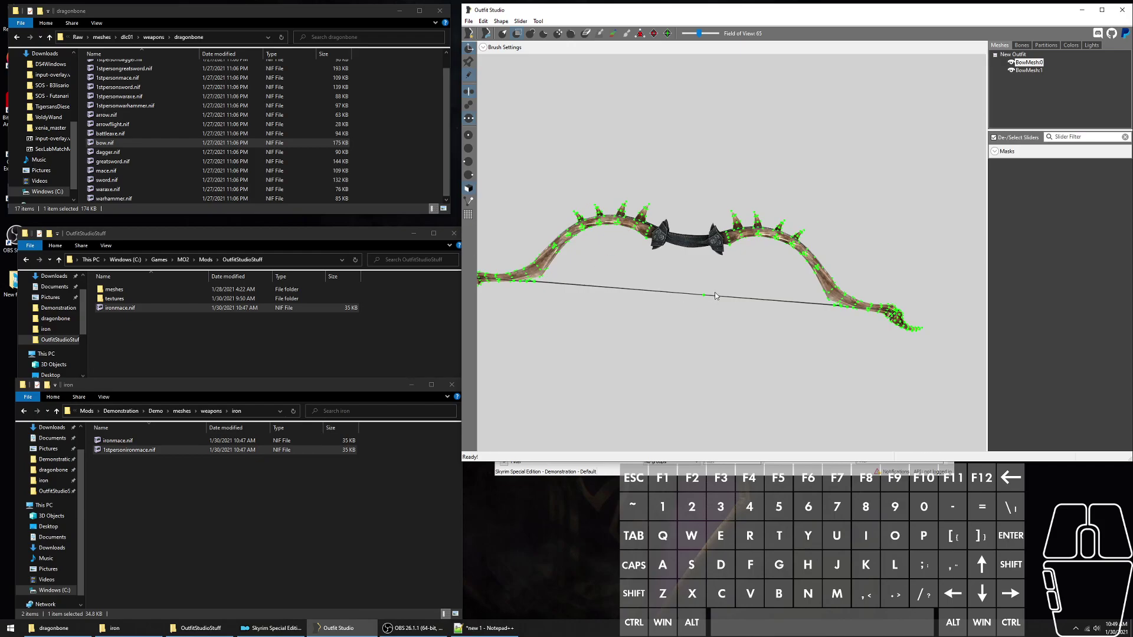
pyautogui.scroll(3, 716, 296)
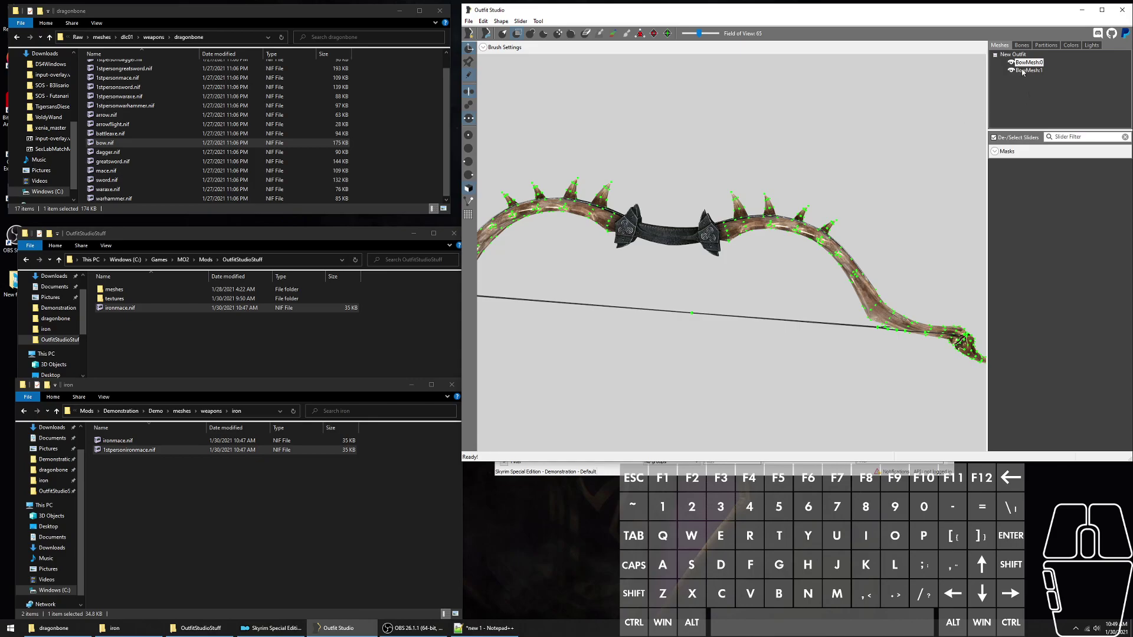
pyautogui.scroll(-2, 697, 276)
pyautogui.scroll(1, 696, 276)
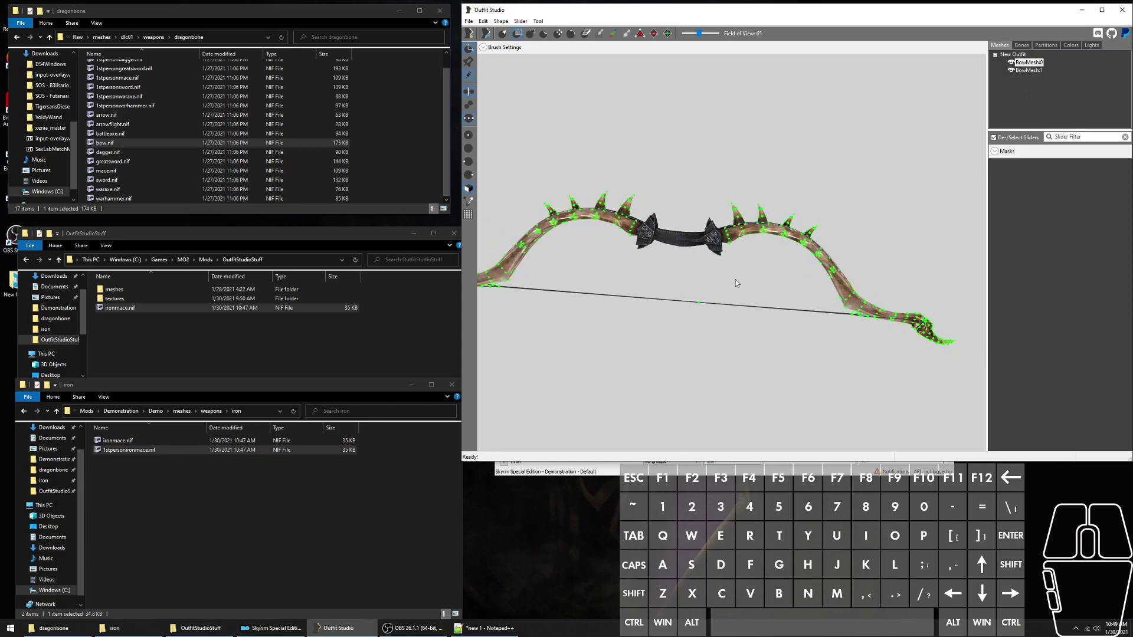
# - Hide BowMesh:1 so only the limbs and string show, and reduce the mask brush size
pyautogui.click(1011, 70)
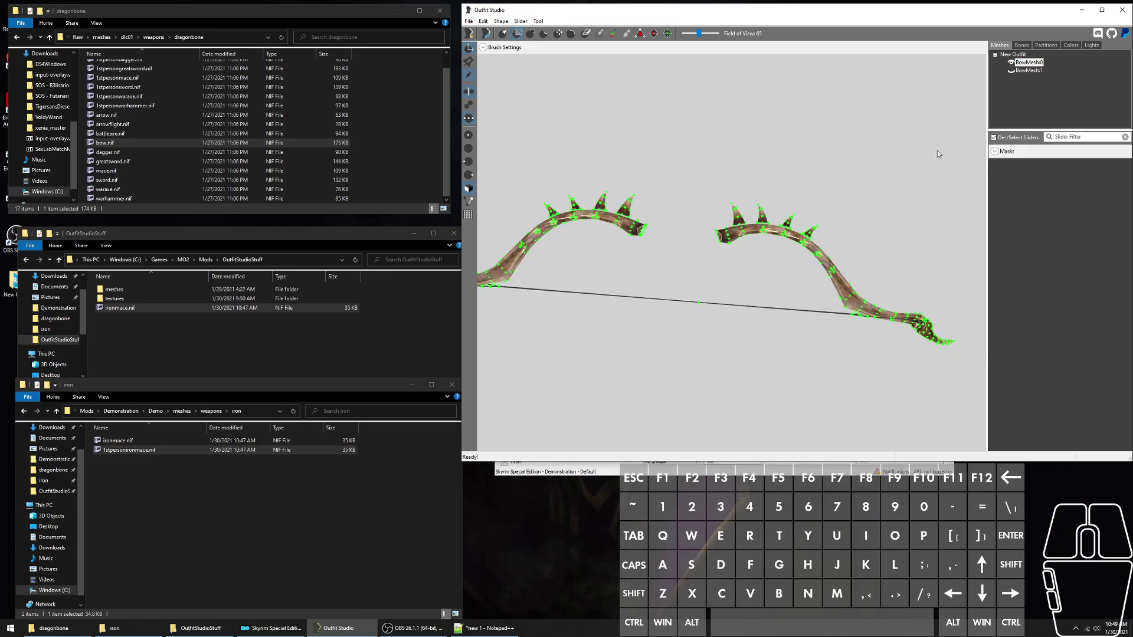
pyautogui.moveTo(665, 258); pyautogui.dragTo(732, 242, button='right')
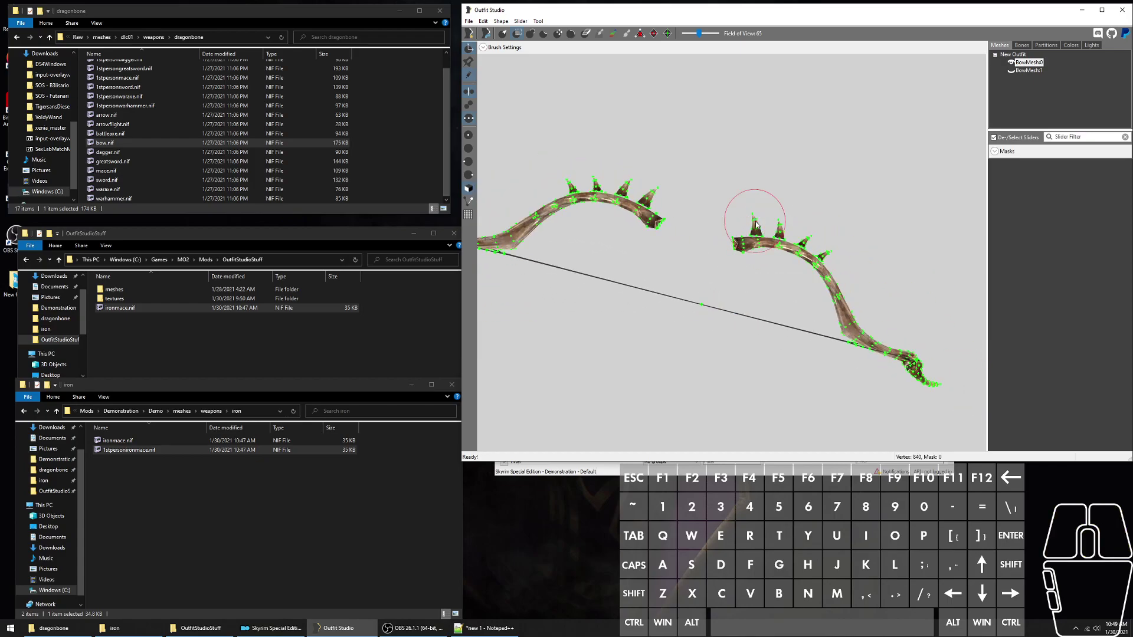
pyautogui.keyDown('shift'); pyautogui.moveTo(755, 225); pyautogui.dragTo(757, 277, button='middle'); pyautogui.keyUp('shift')
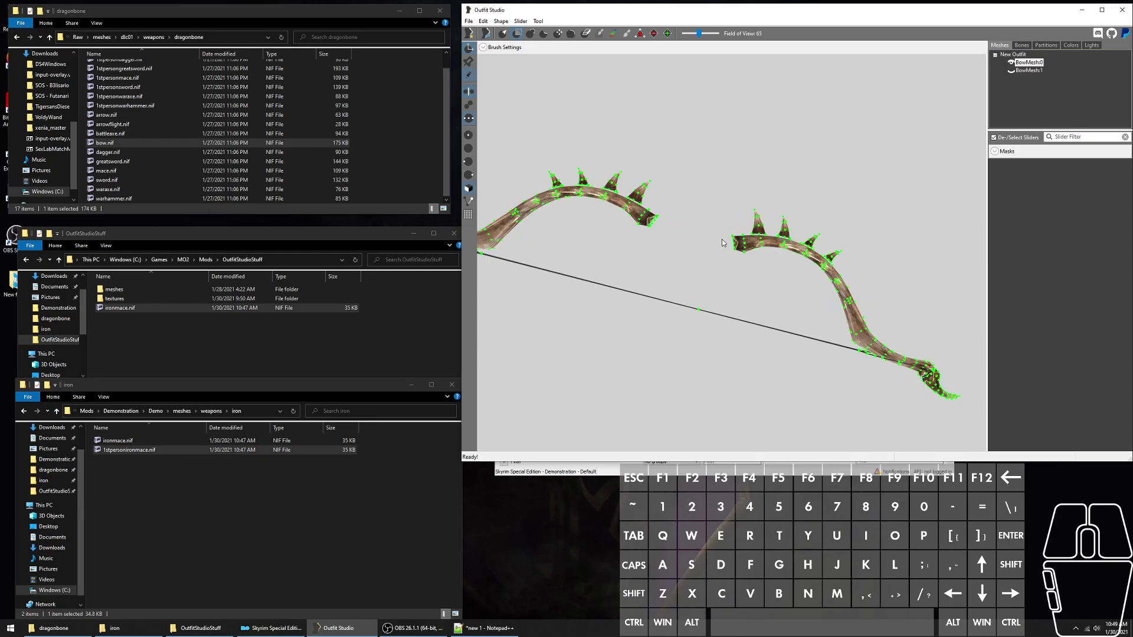
pyautogui.scroll(2, 722, 242)
pyautogui.click(645, 48)
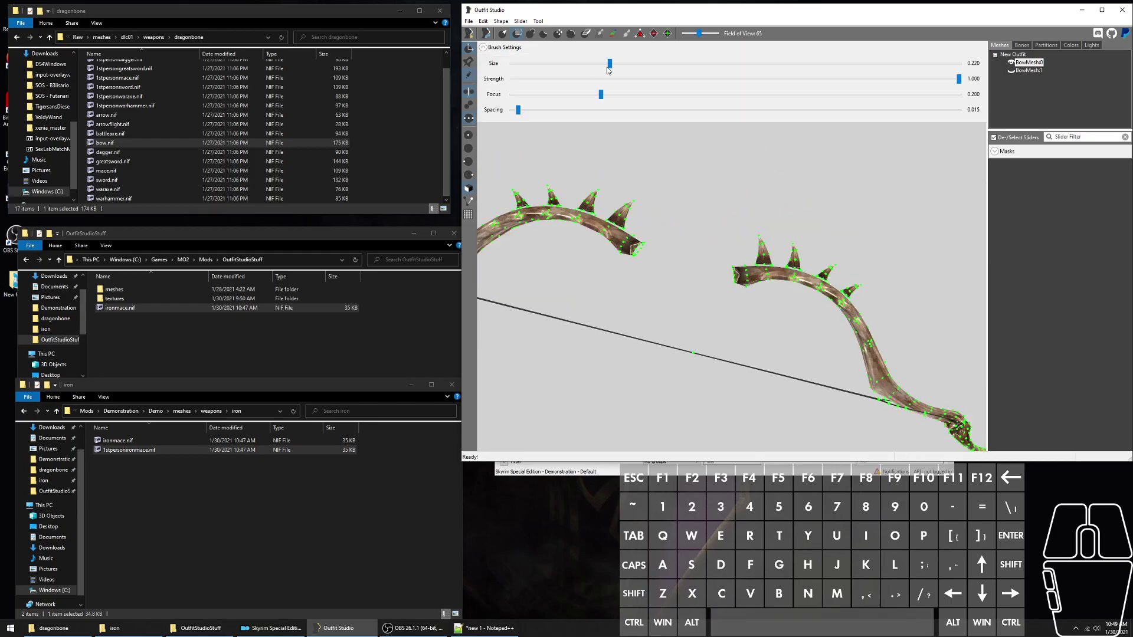
pyautogui.moveTo(600, 63); pyautogui.dragTo(540, 73)
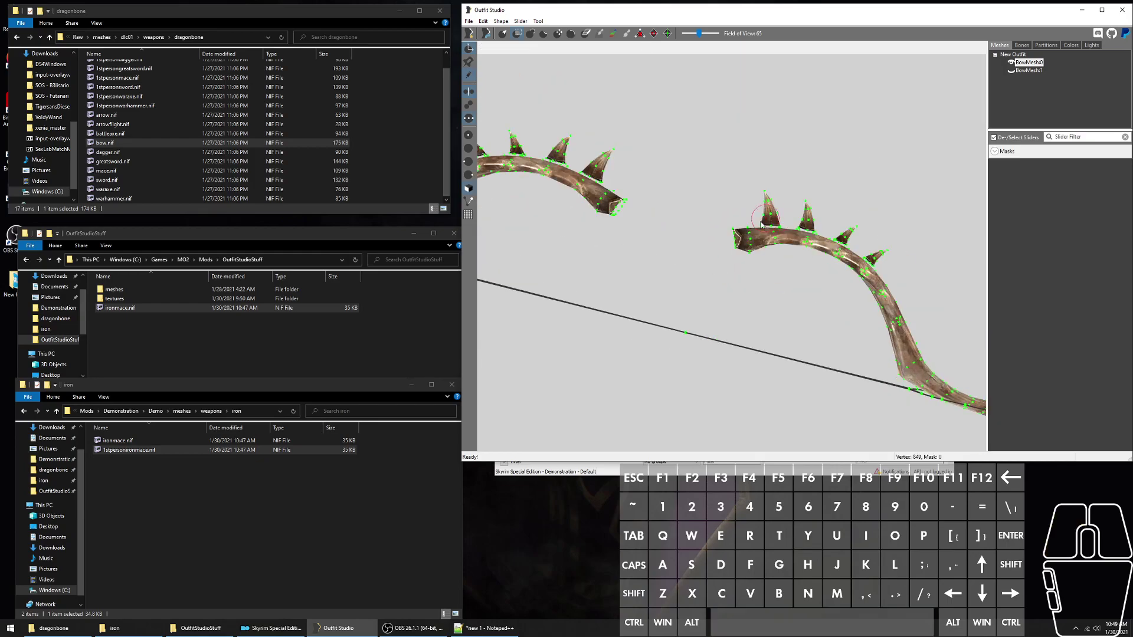
# - Mask the four spikes on one limb of BowMesh:0 with the smaller brush
pyautogui.scroll(2, 806, 249)
pyautogui.click(775, 199)
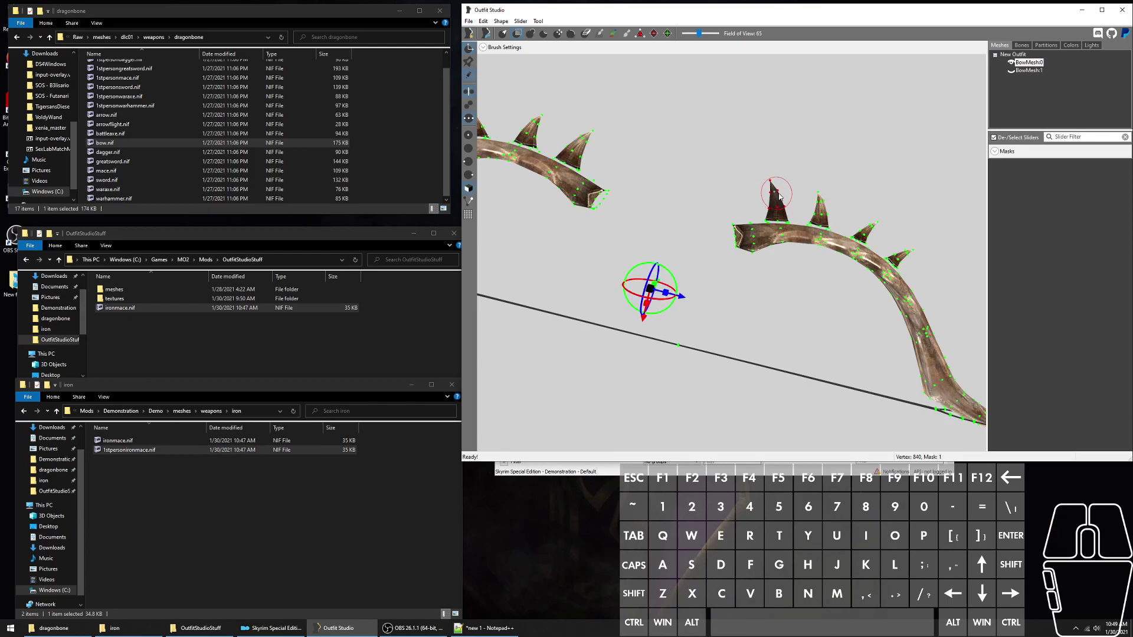
pyautogui.click(821, 203)
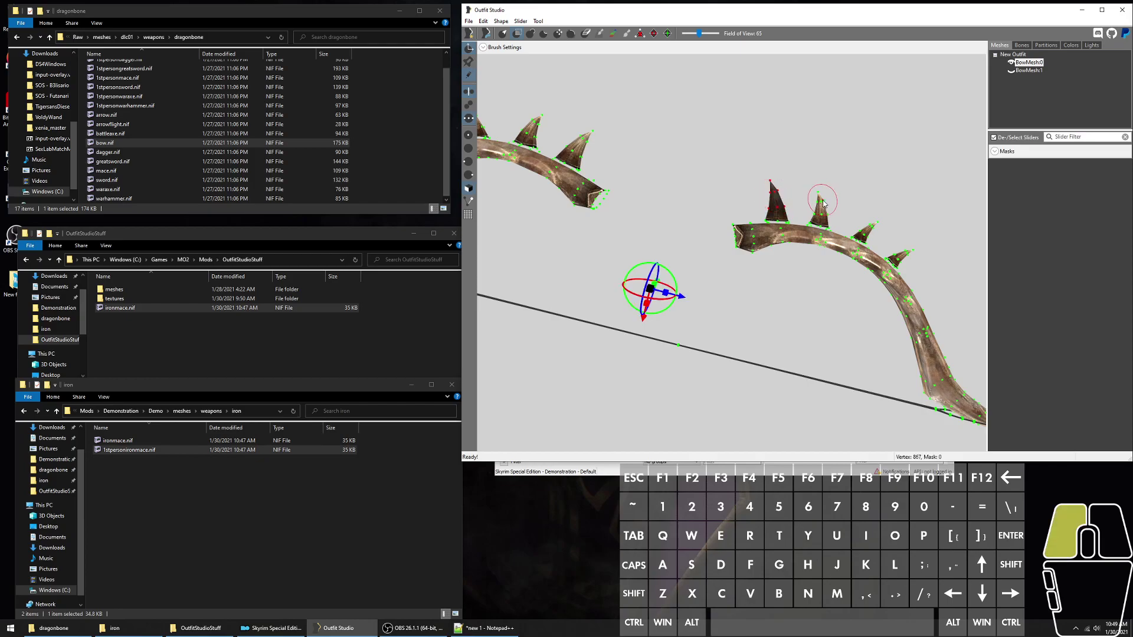
pyautogui.click(869, 229)
pyautogui.click(898, 254)
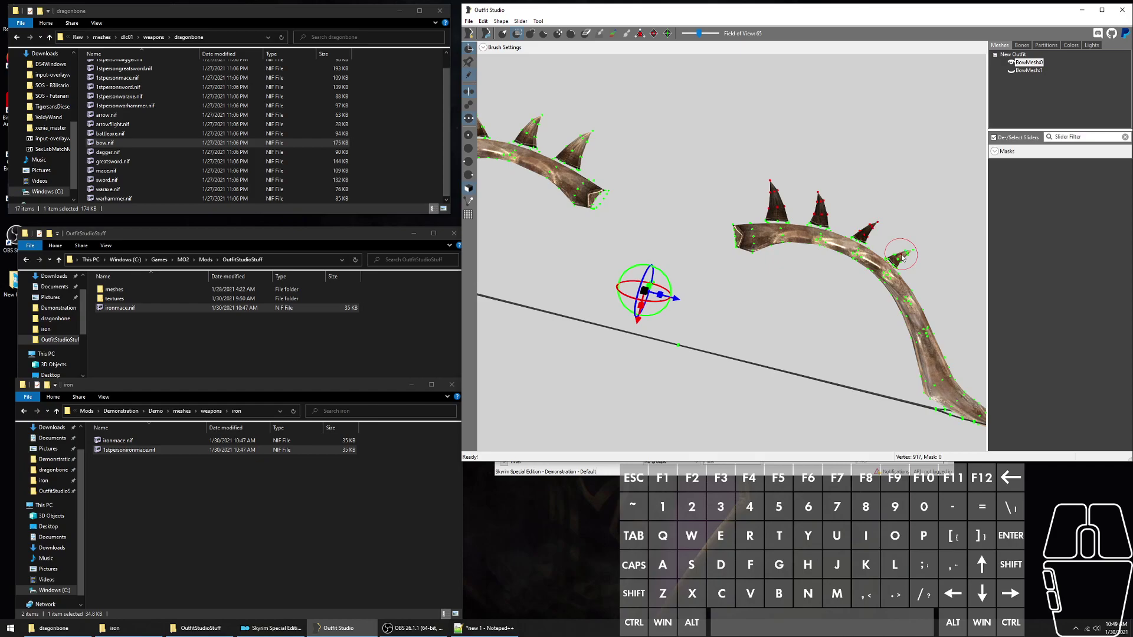
# - Mask the four spikes on the opposite limb of the bow
pyautogui.click(581, 140)
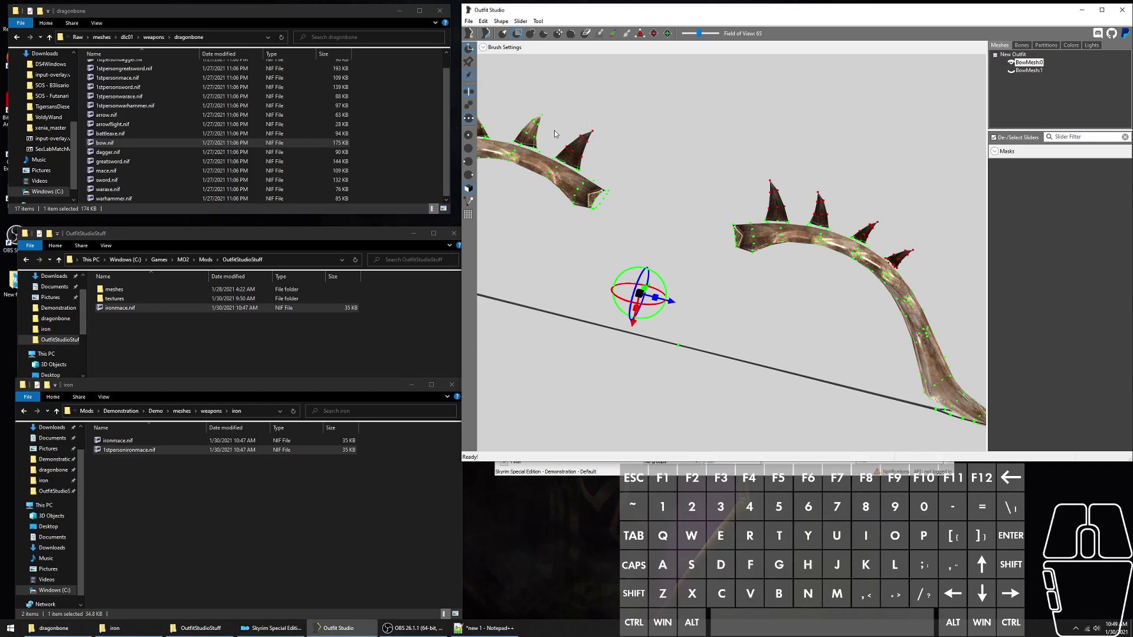
pyautogui.click(538, 131)
pyautogui.moveTo(538, 131); pyautogui.dragTo(677, 170, button='middle')
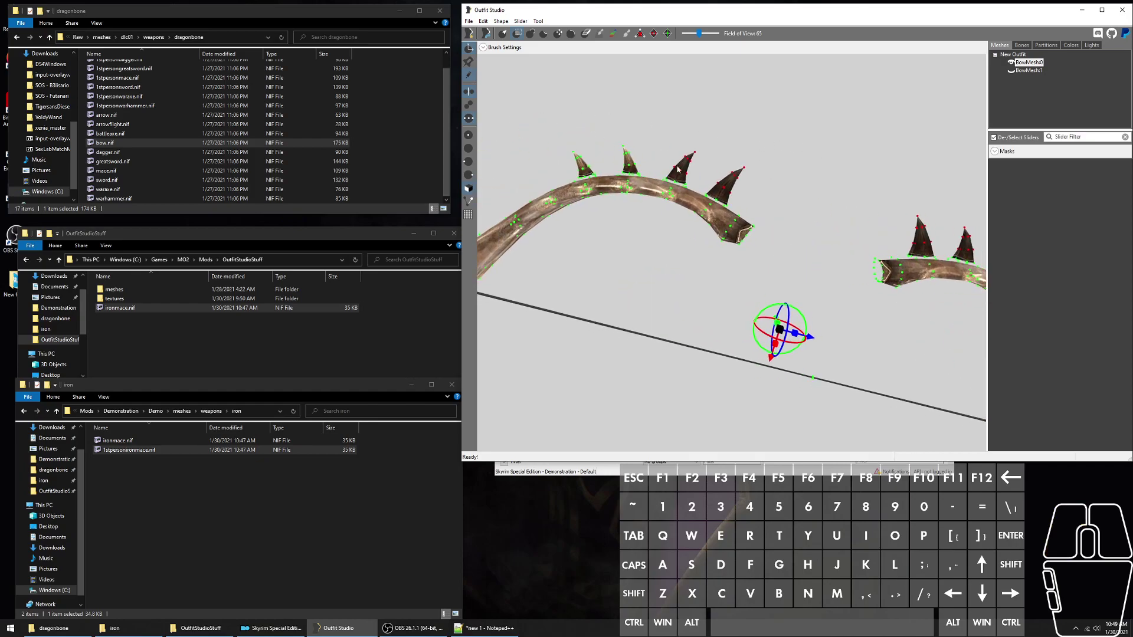
pyautogui.click(625, 158)
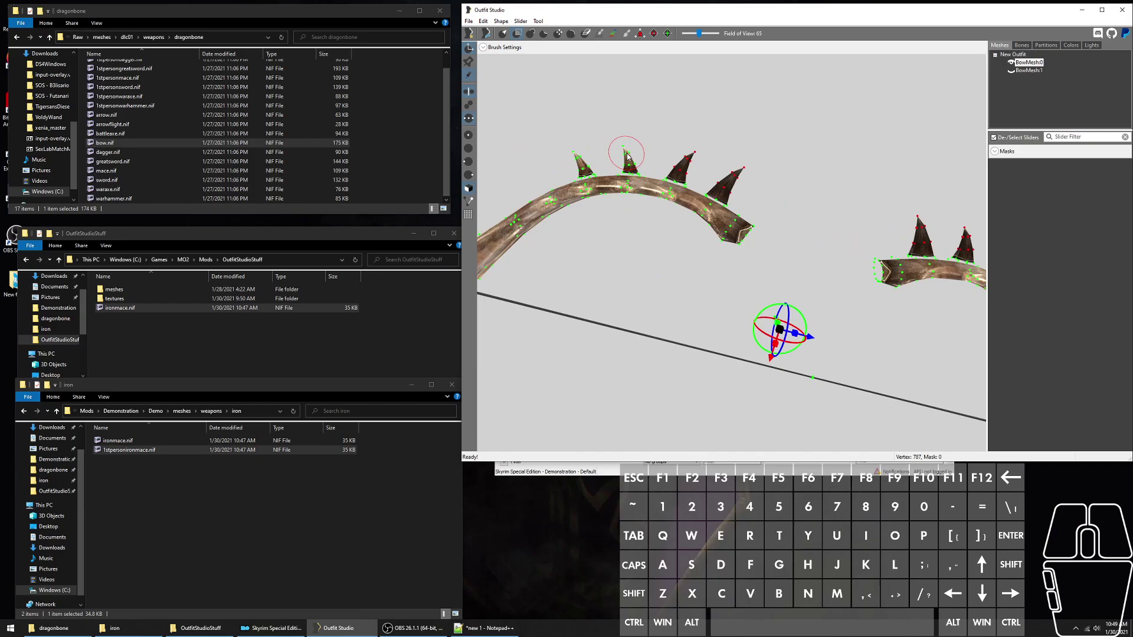
pyautogui.click(581, 163)
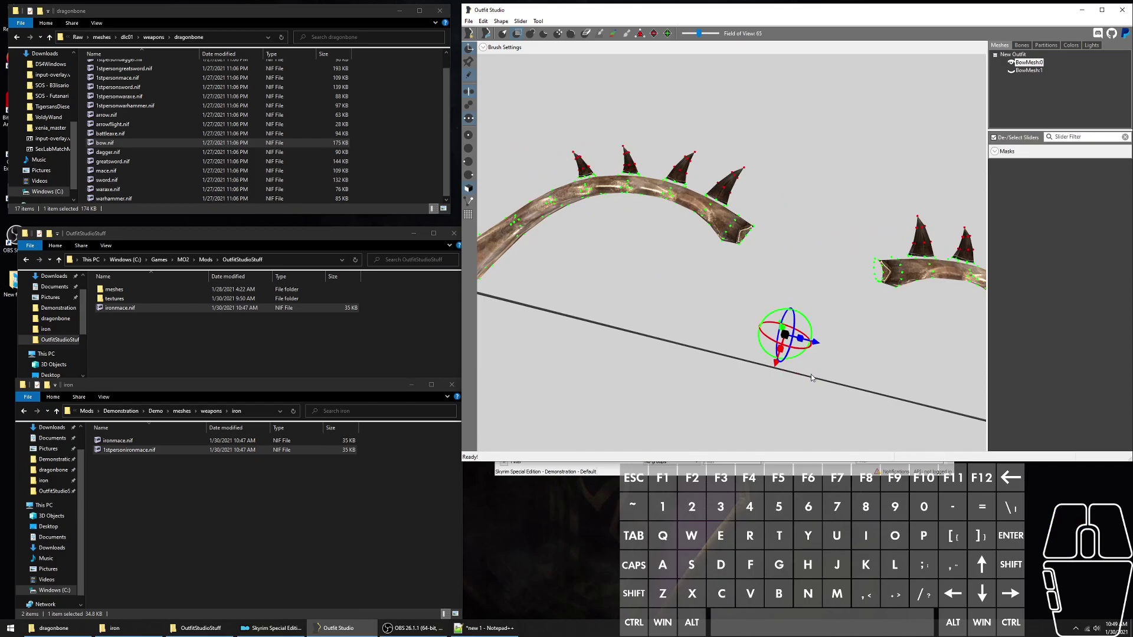
# - Mask the bowstring by expanding the mask from its midpoint to both string ends
pyautogui.scroll(-4, 820, 303)
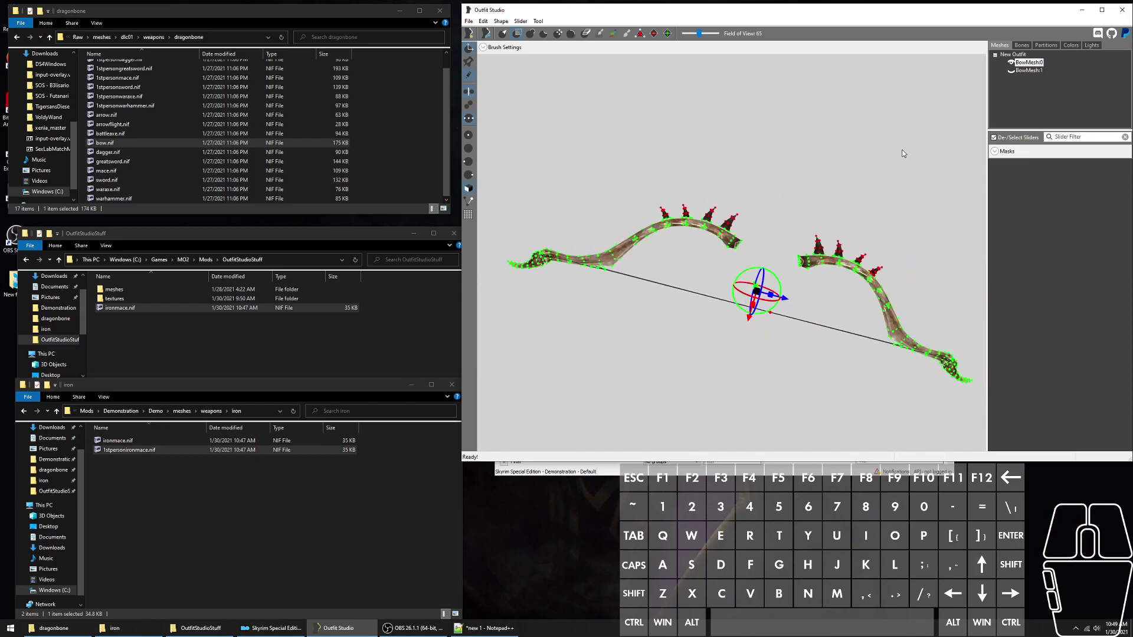
pyautogui.moveTo(902, 154); pyautogui.dragTo(848, 129, button='middle')
pyautogui.press('d')
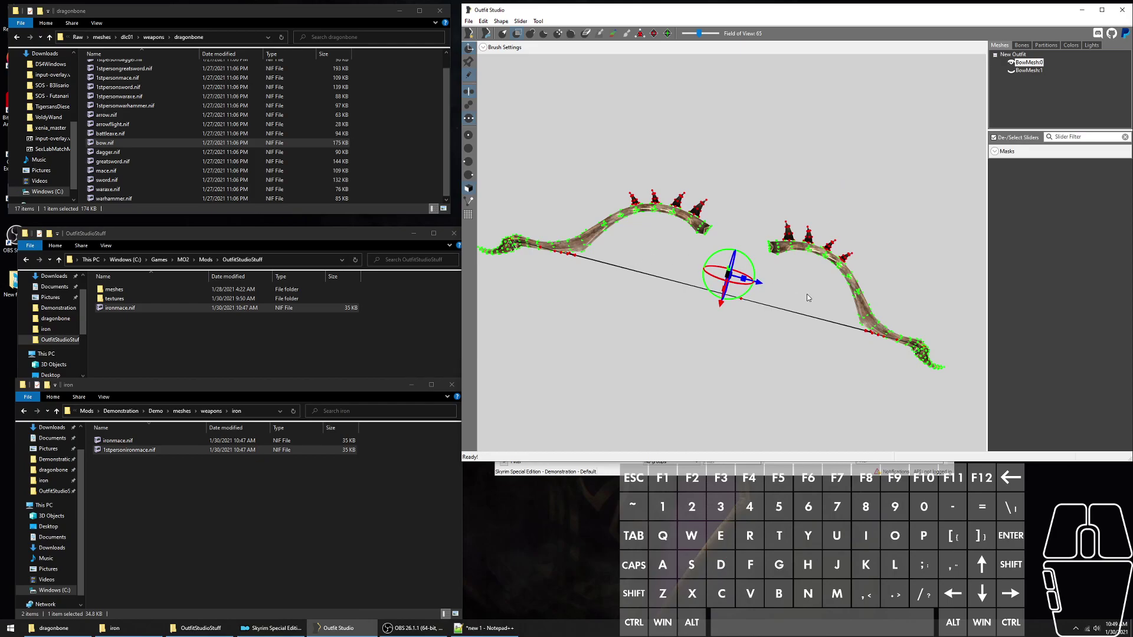
pyautogui.moveTo(807, 298); pyautogui.dragTo(803, 241, button='right')
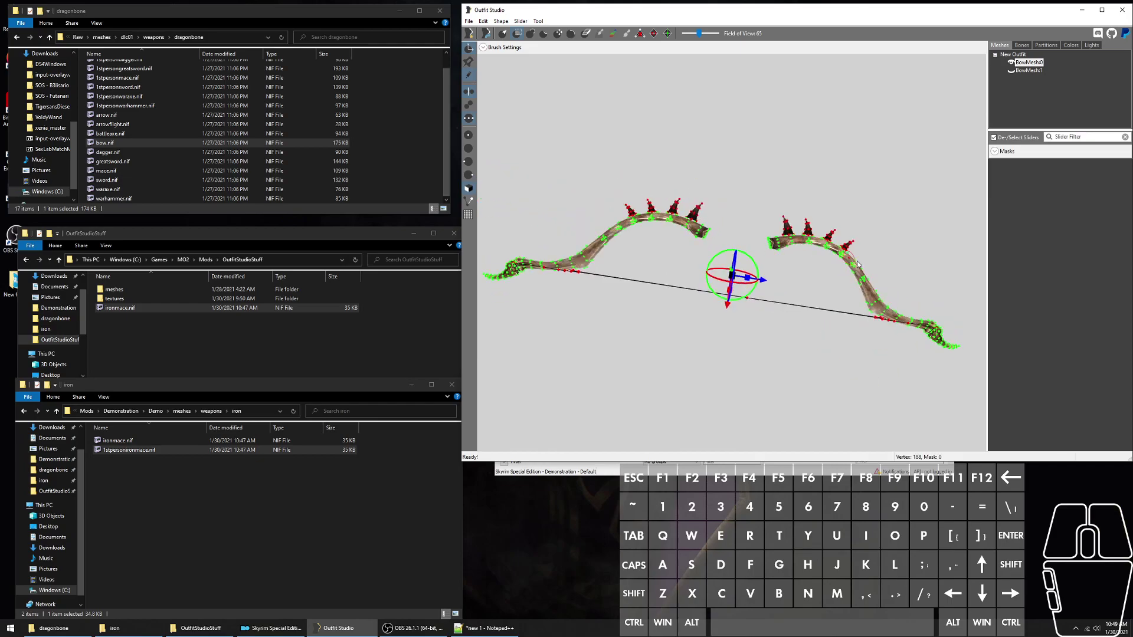
# - Mask a spot on the middle of one limb and expand the mask across that whole limb
pyautogui.click(864, 278)
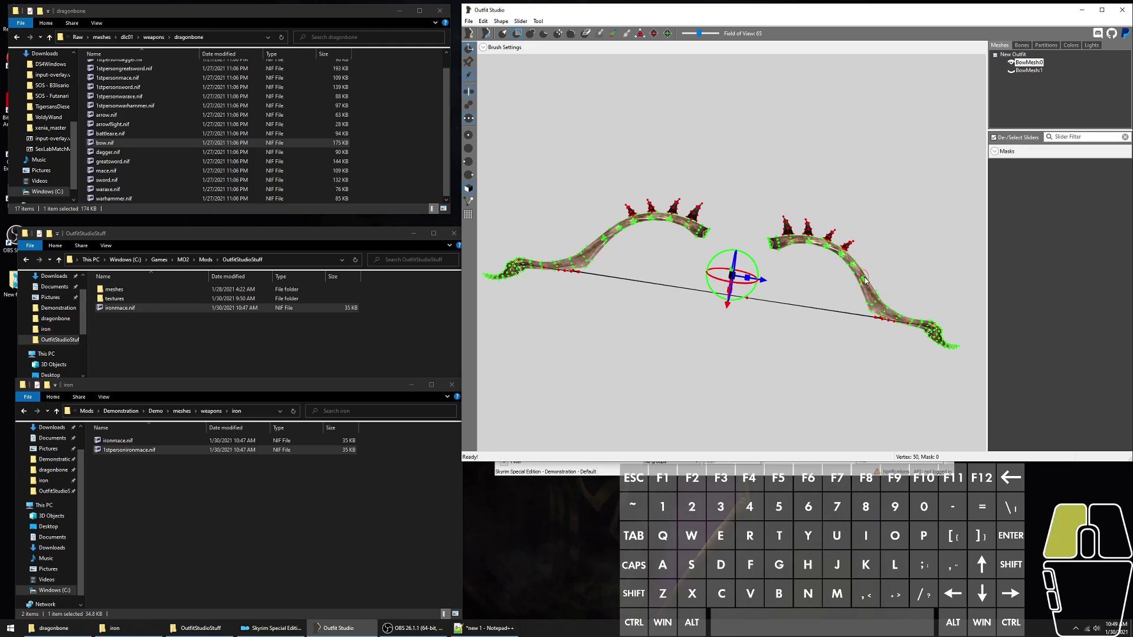
pyautogui.press('d')
pyautogui.press('d')
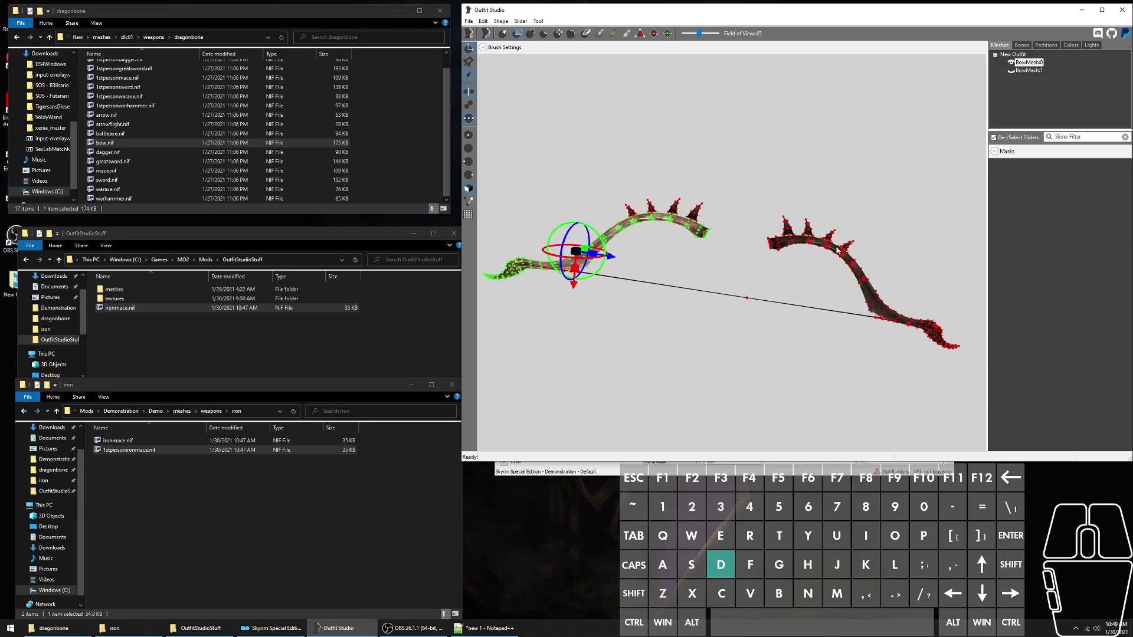
# - Undo the mask edits on the bow back to a completely unmasked mesh
pyautogui.hotkey('ctrl', 'z')
pyautogui.hotkey('ctrl', 'z')
pyautogui.hotkey('ctrl', 'z')
pyautogui.hotkey('ctrl', 'z')
pyautogui.hotkey('ctrl', 'z')
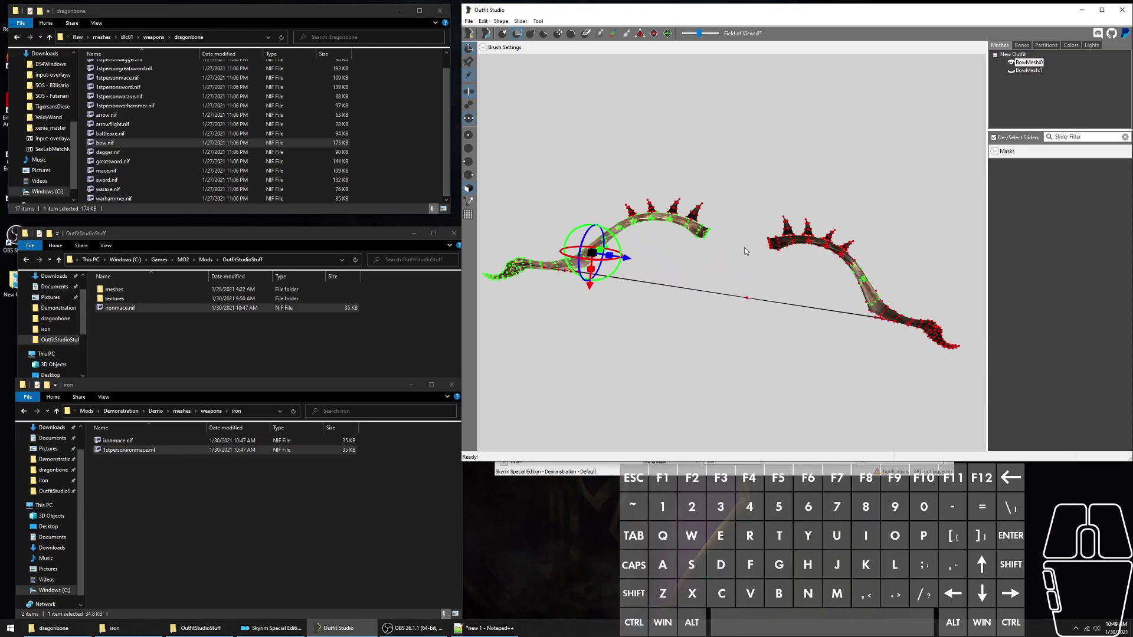
pyautogui.hotkey('ctrl', 'z')
pyautogui.hotkey('ctrl', 'z')
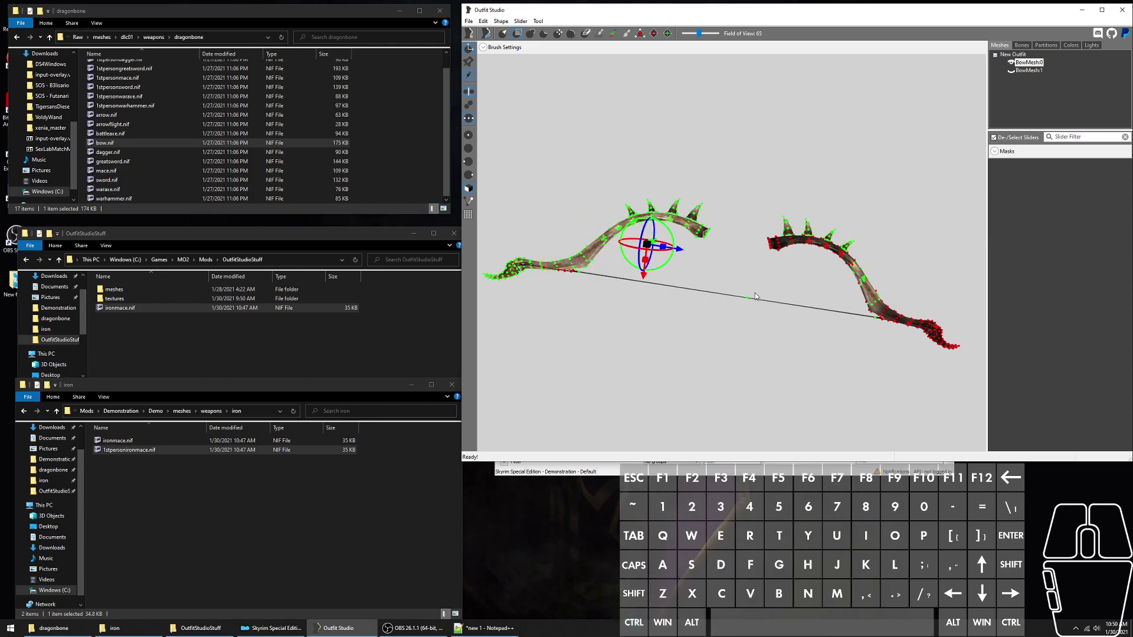
pyautogui.hotkey('ctrl', 'z')
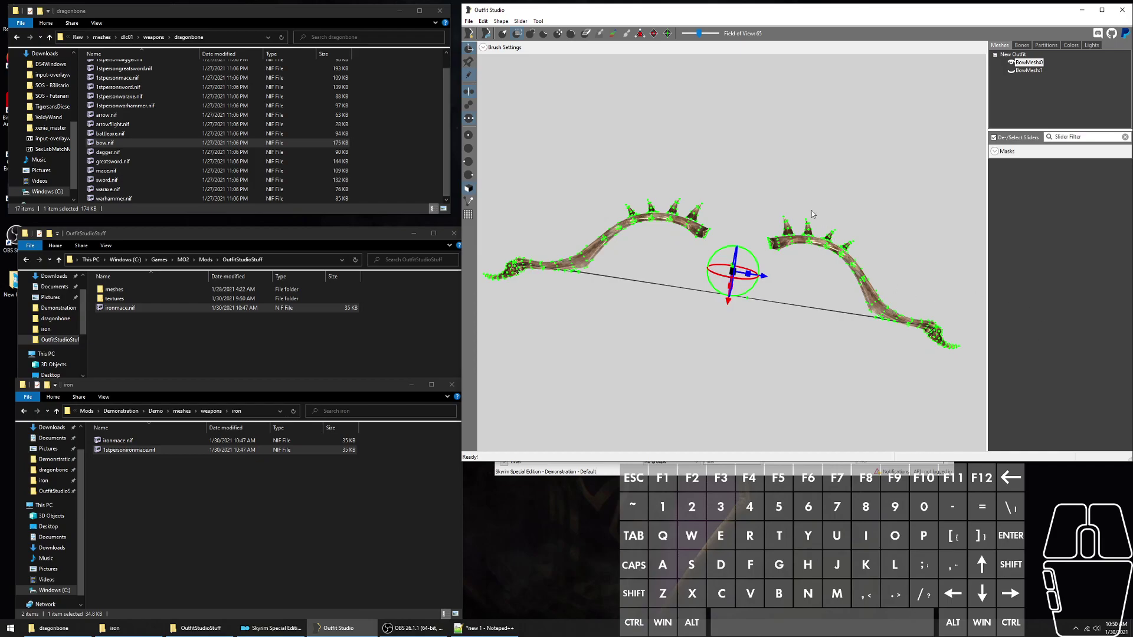
# - Mask all eight spikes on both limbs of BowMesh:0 again with the mask brush
pyautogui.moveTo(783, 229); pyautogui.dragTo(814, 234)
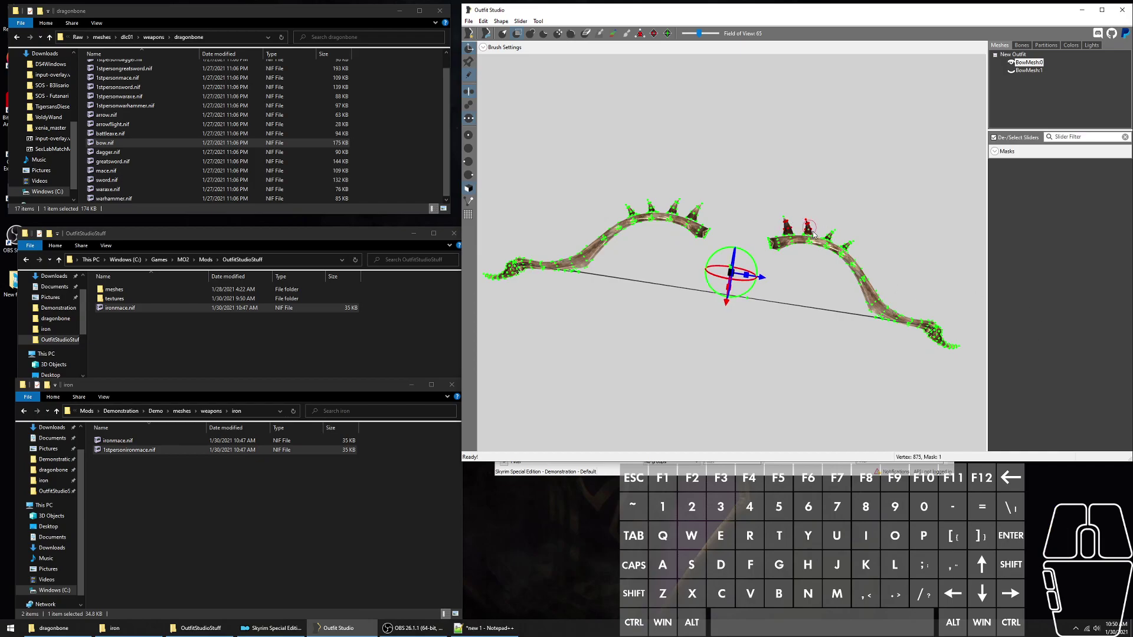
pyautogui.click(830, 236)
pyautogui.click(847, 243)
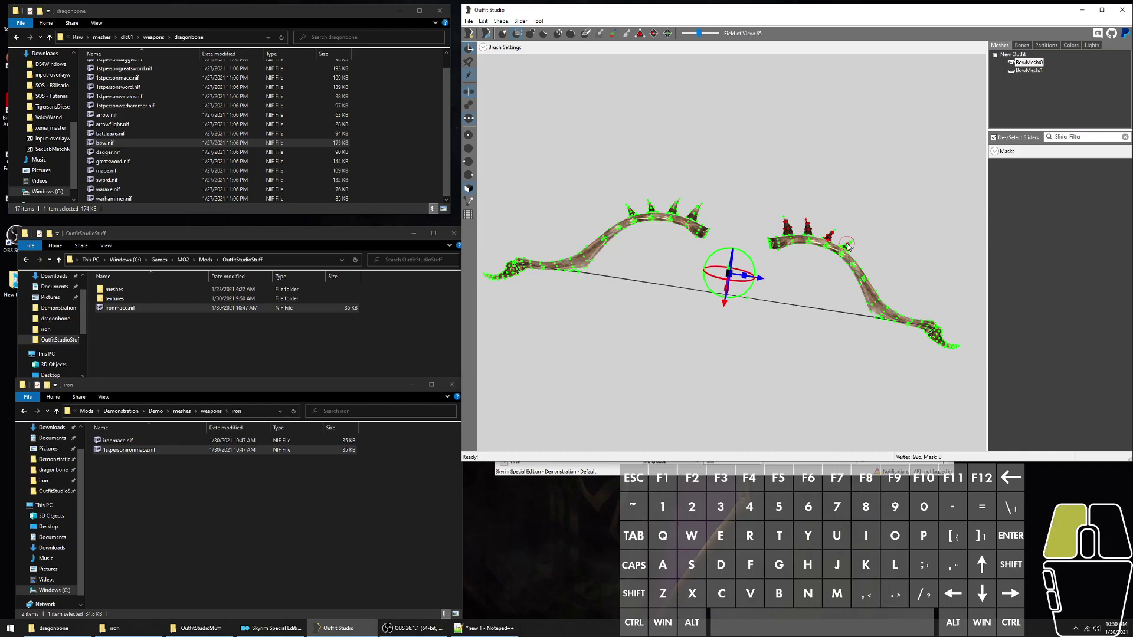
pyautogui.click(698, 211)
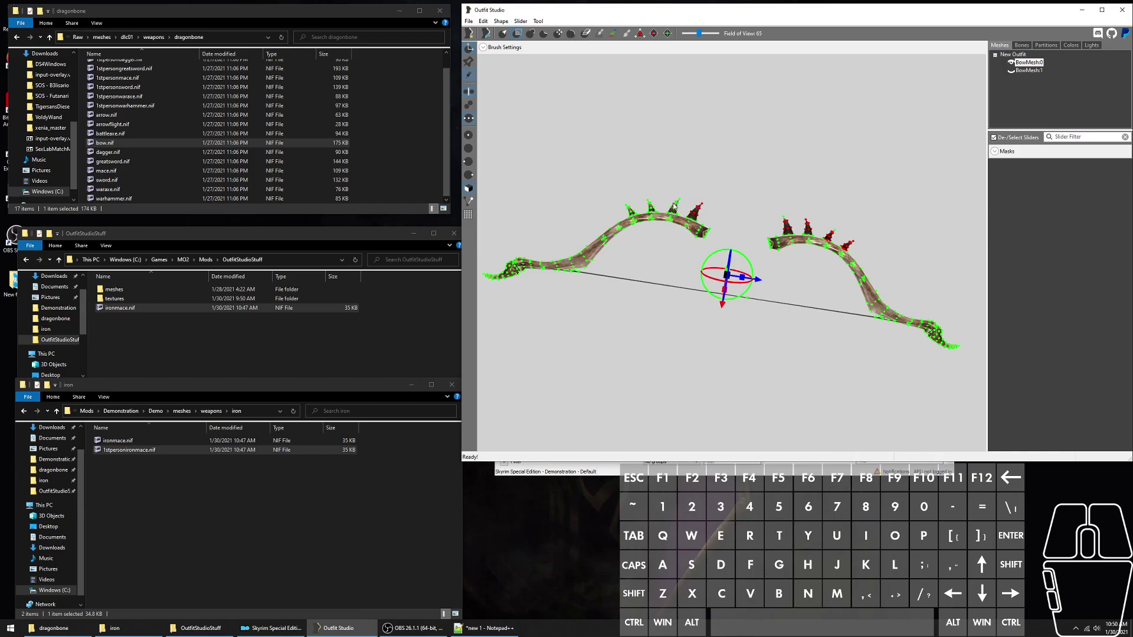
pyautogui.click(674, 206)
pyautogui.click(649, 206)
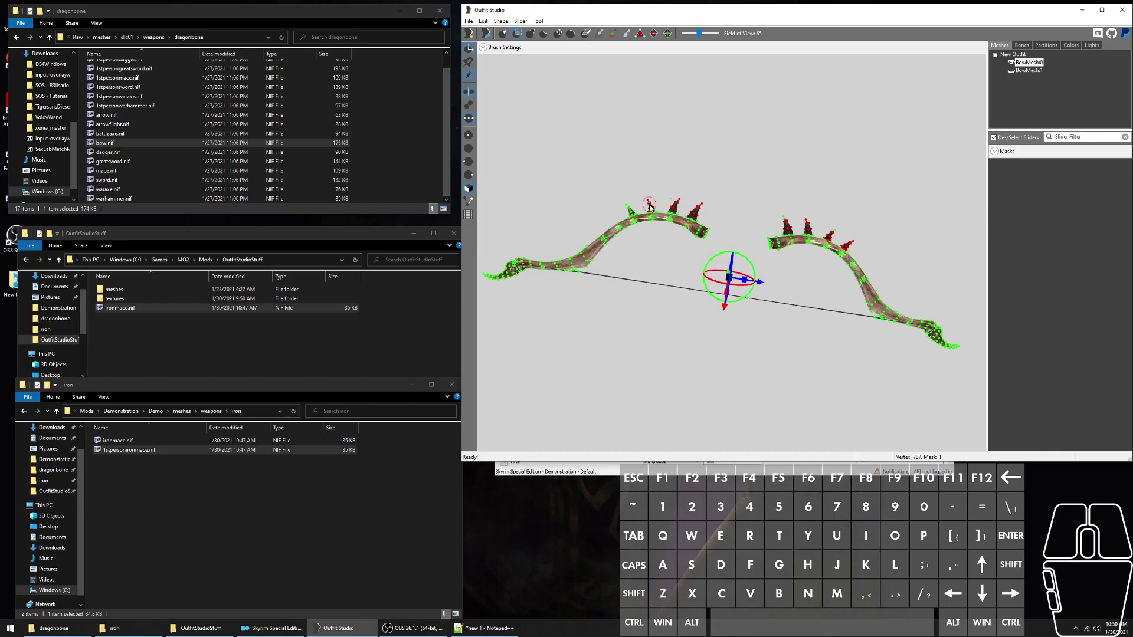
pyautogui.click(631, 208)
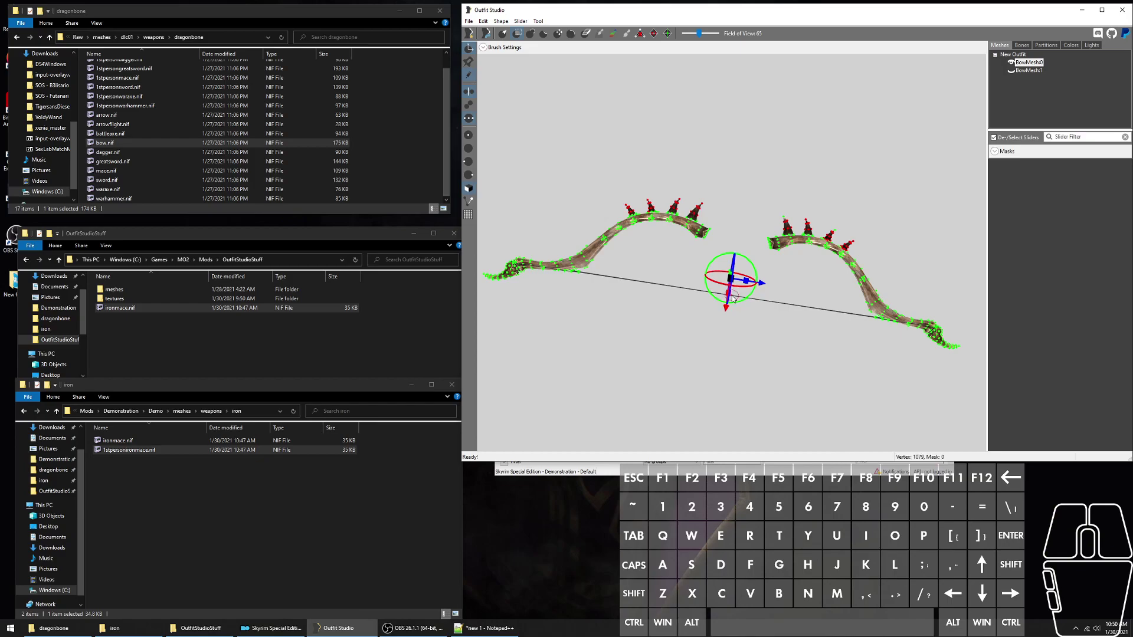
# - Mask the bowstring's midpoint and expand the mask along the string to both ends
pyautogui.scroll(-2, 768, 301)
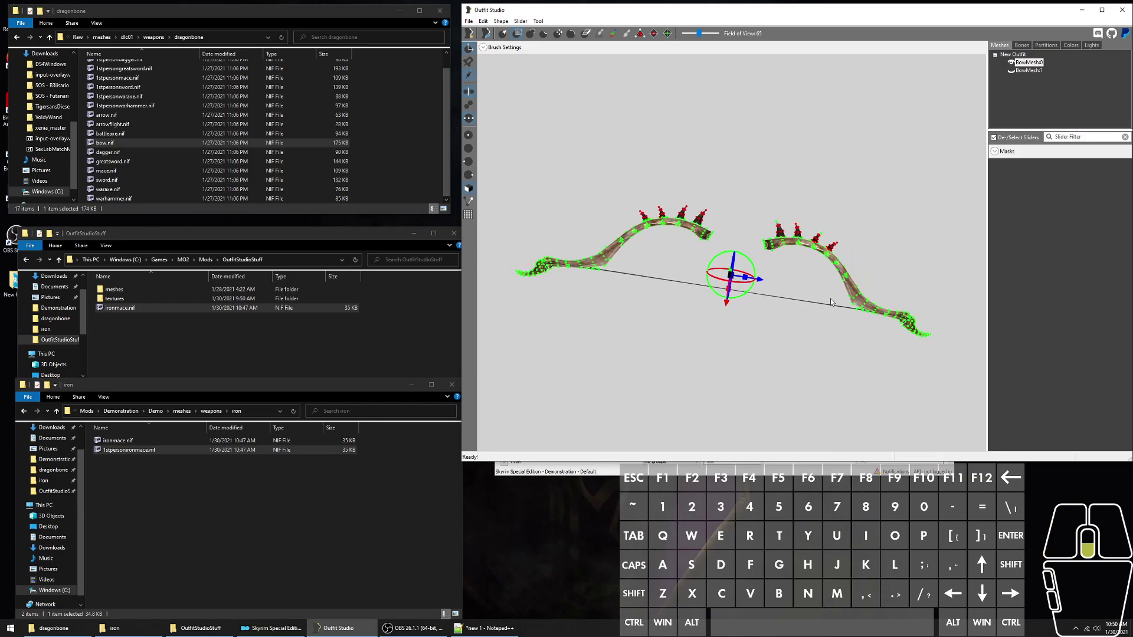
pyautogui.click(748, 299)
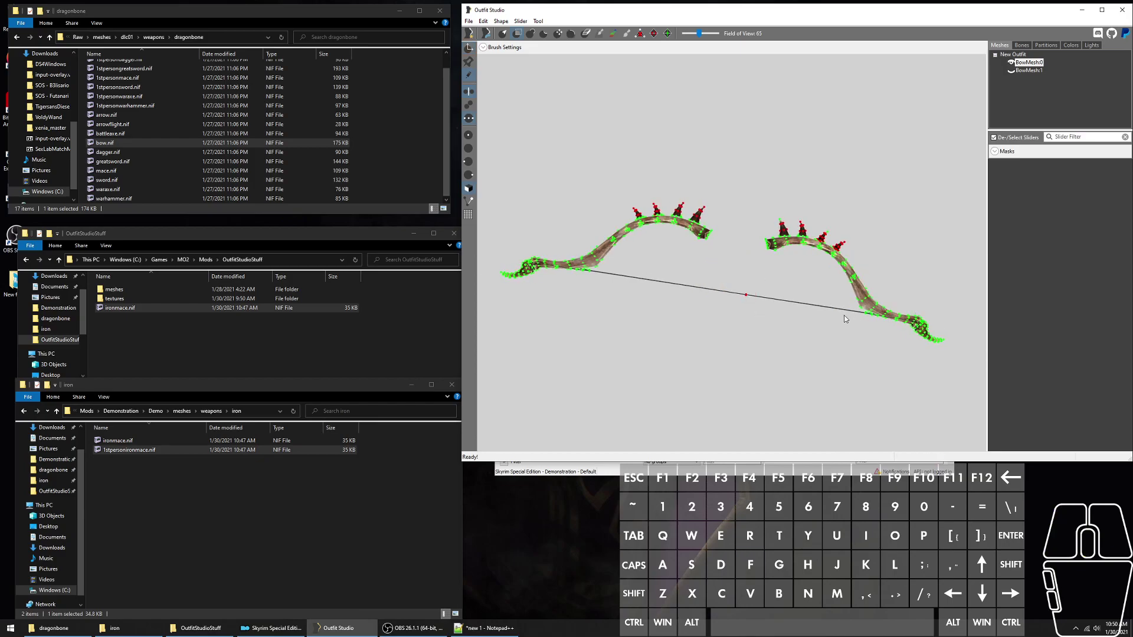
pyautogui.press('d')
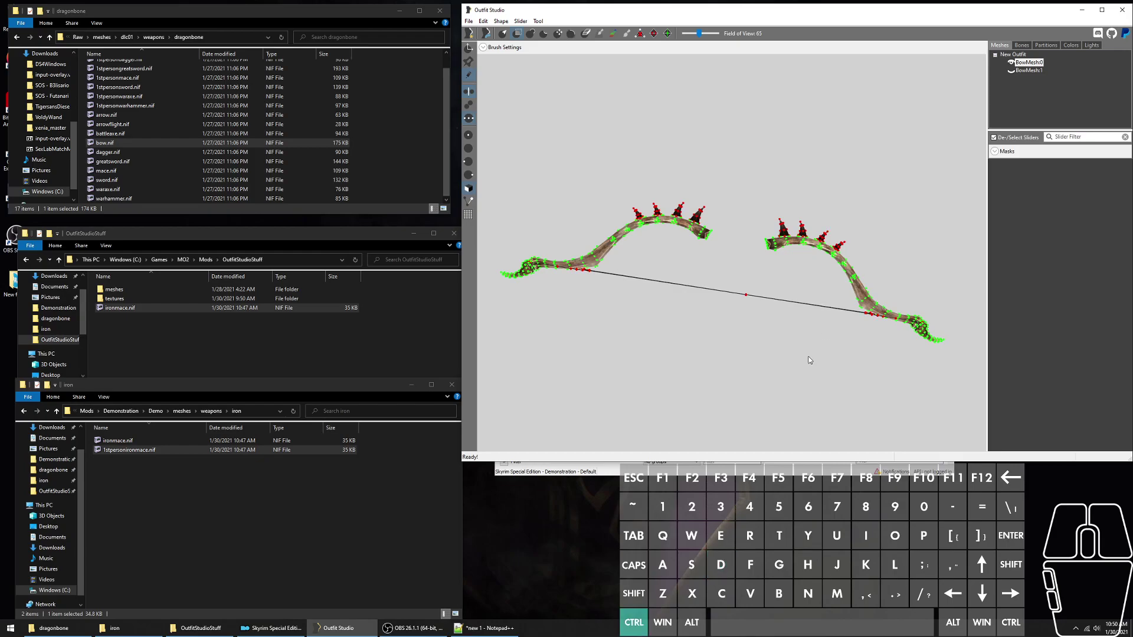
# - Invert the mask on BowMesh:0 so only the spikes and string are editable, show BowMesh:1, and activate the Transform tool
pyautogui.hotkey('ctrl', 'i')
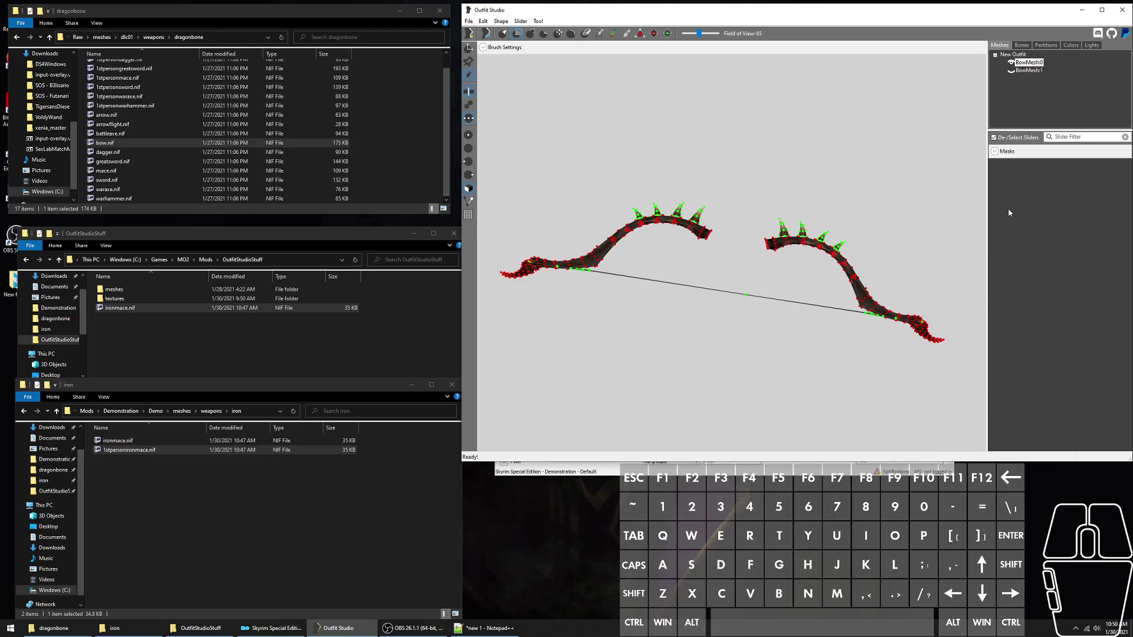
pyautogui.click(1011, 71)
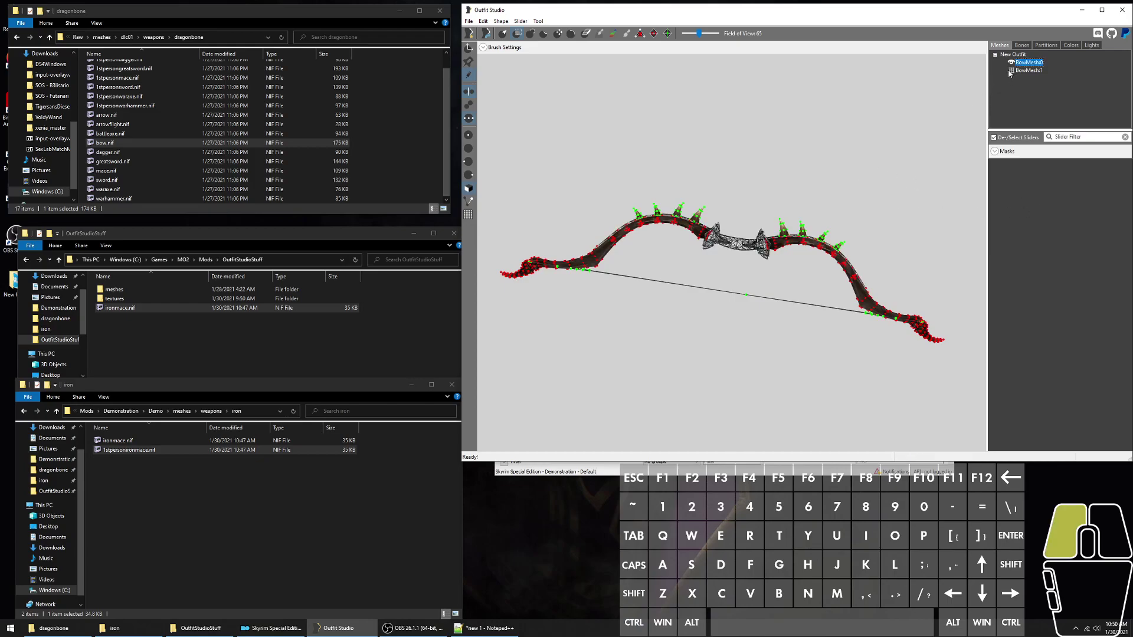
pyautogui.scroll(-2, 711, 231)
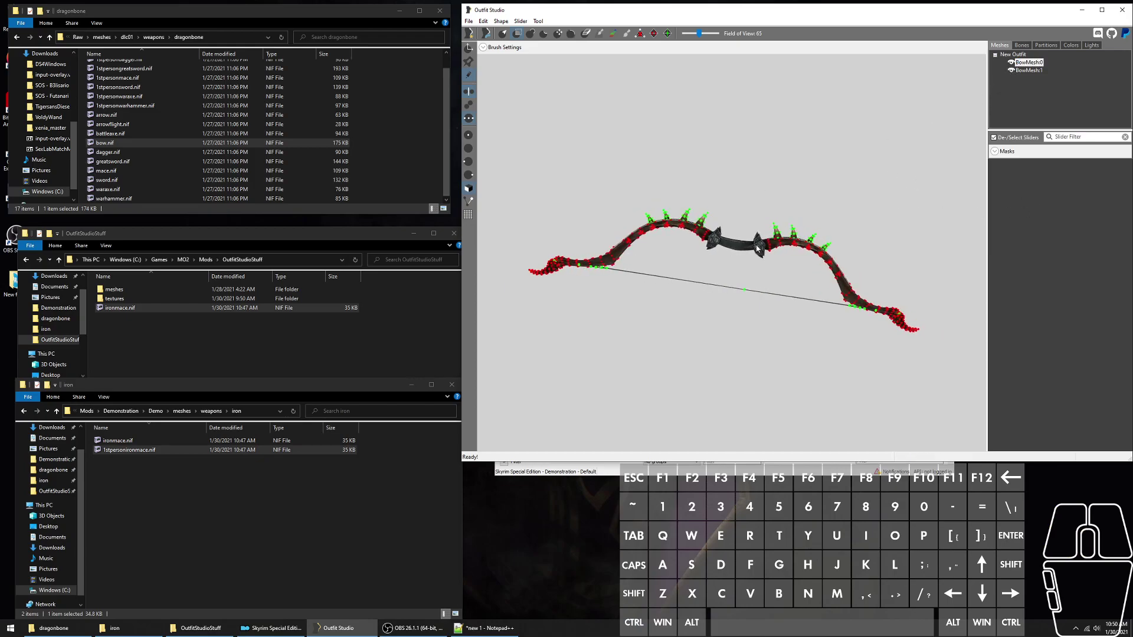
pyautogui.moveTo(729, 254); pyautogui.dragTo(686, 242, button='right')
pyautogui.scroll(1, 777, 253)
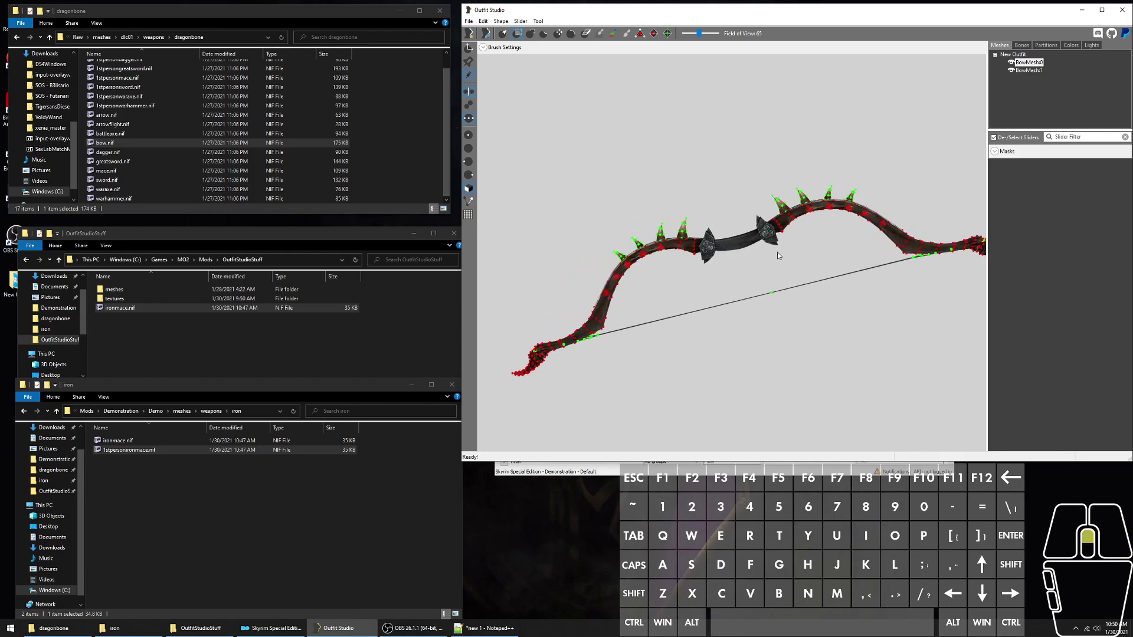
pyautogui.scroll(1, 777, 252)
pyautogui.scroll(-1, 780, 281)
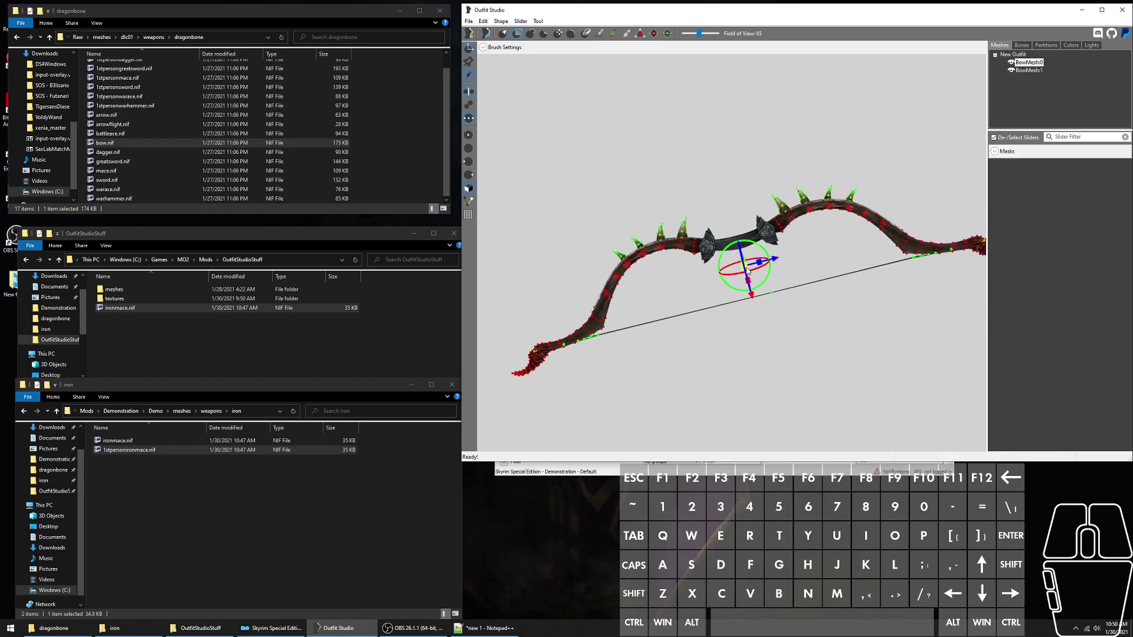
# - Scale the unmasked spikes and bowstring down uniformly into a tiny cluster near the bow's centre
pyautogui.moveTo(747, 272); pyautogui.dragTo(608, 320)
pyautogui.moveTo(567, 388); pyautogui.dragTo(781, 188)
pyautogui.hotkey('ctrl', 'z')
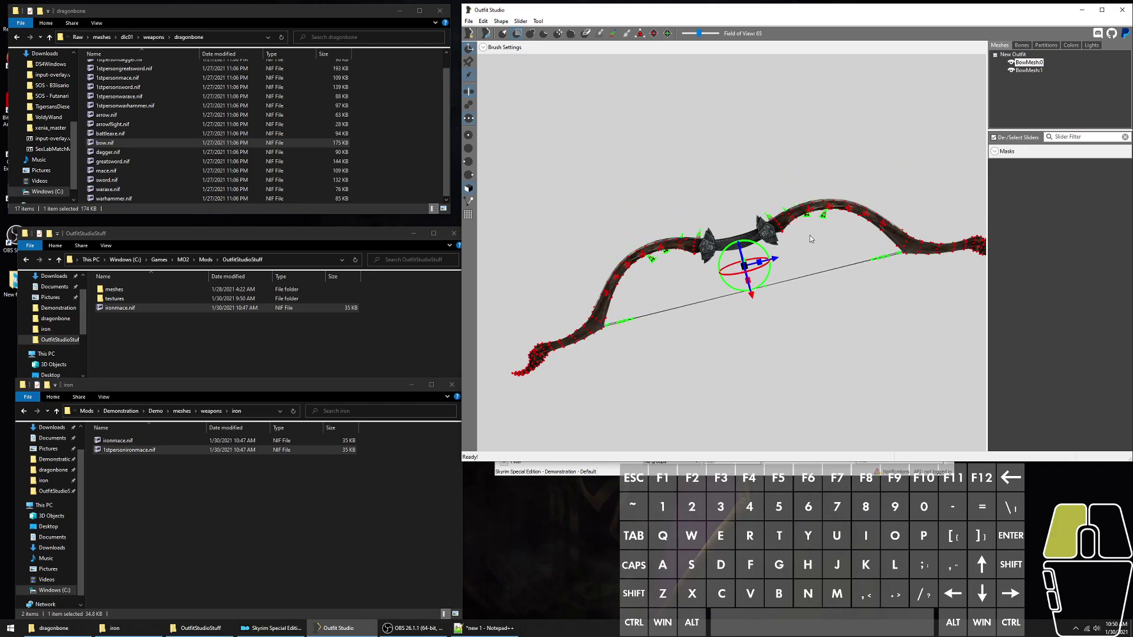
pyautogui.moveTo(751, 333); pyautogui.dragTo(723, 269)
pyautogui.scroll(-5, 738, 269)
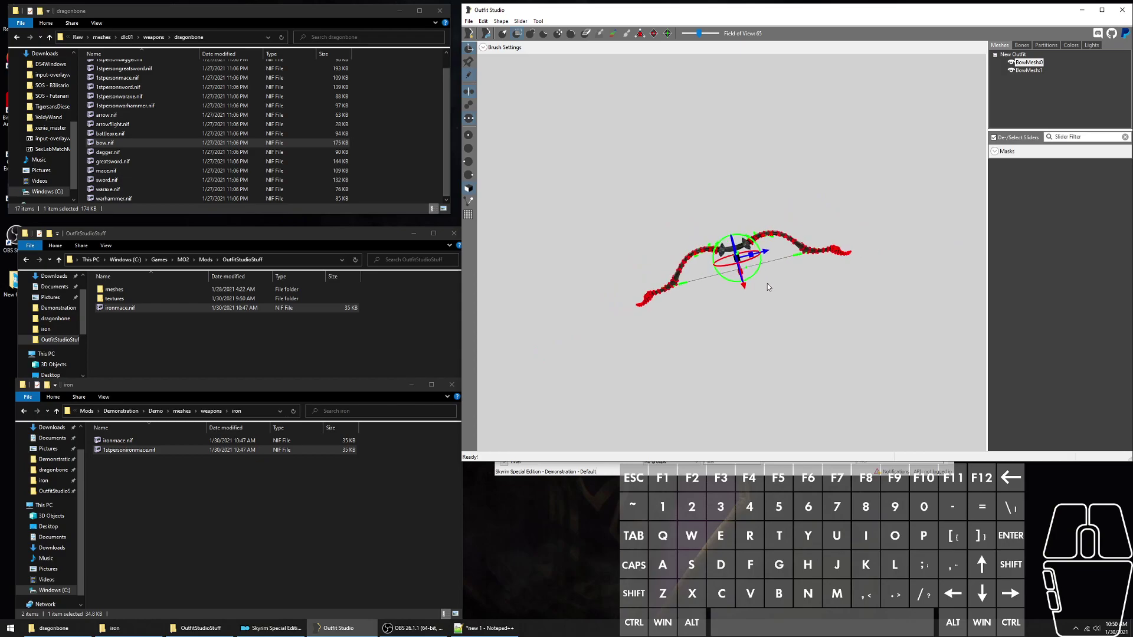
pyautogui.moveTo(717, 265); pyautogui.dragTo(712, 279)
pyautogui.scroll(6, 732, 279)
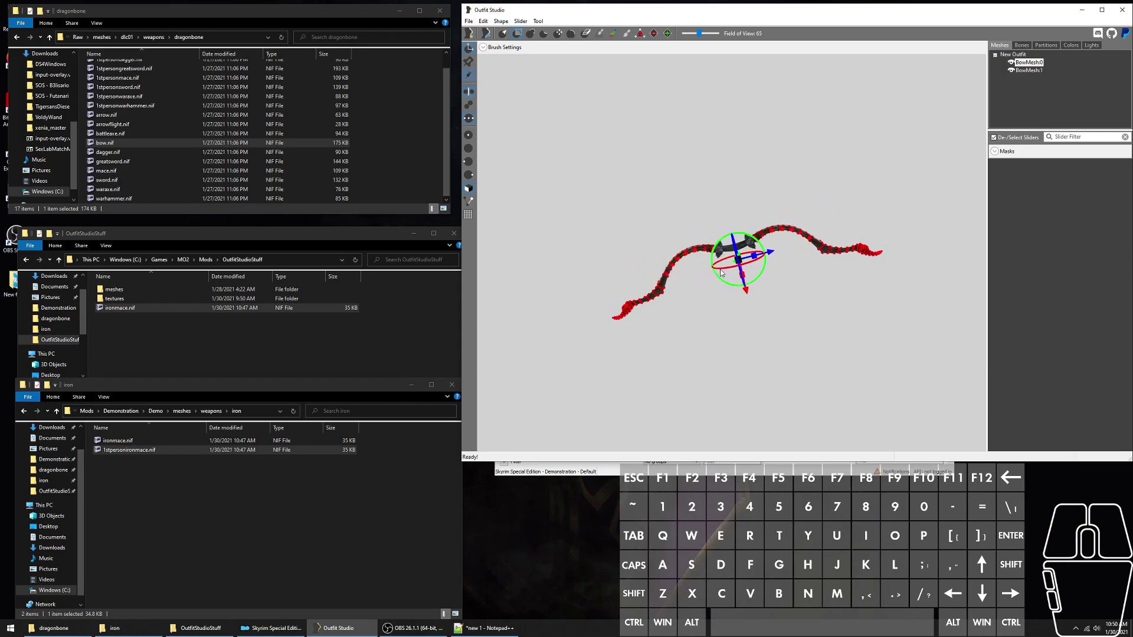
# - Move the shrunken spikes and string up into the bow's grip to hide them inside it
pyautogui.scroll(5, 755, 278)
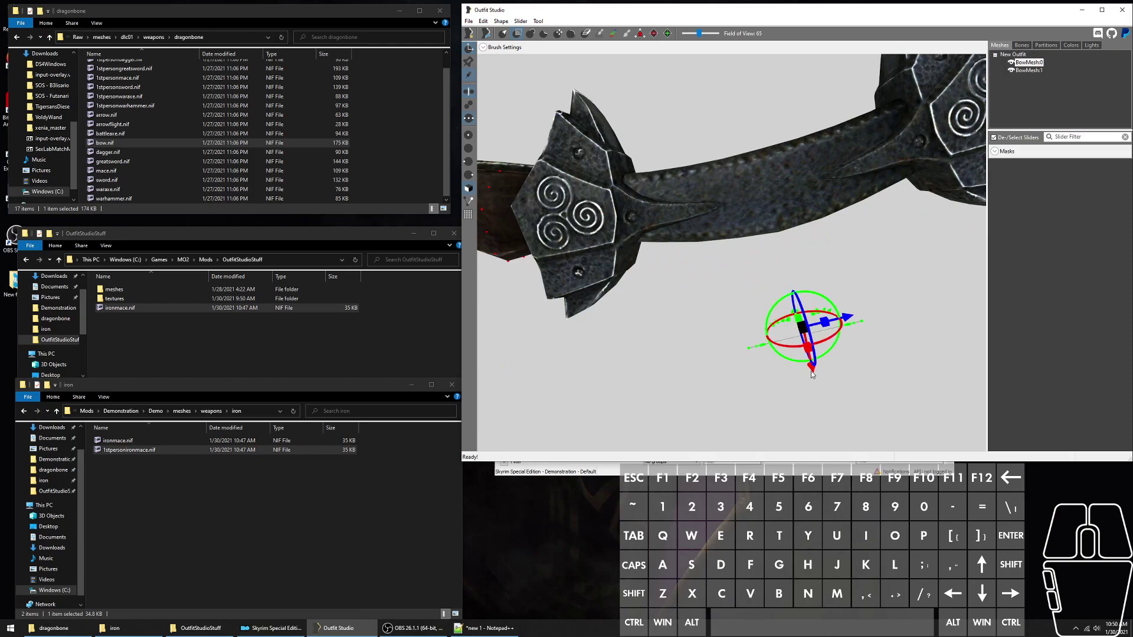
pyautogui.moveTo(811, 372); pyautogui.dragTo(761, 218)
pyautogui.scroll(-5, 761, 219)
pyautogui.moveTo(760, 236); pyautogui.dragTo(800, 258, button='right')
pyautogui.scroll(5, 767, 299)
pyautogui.scroll(-5, 802, 255)
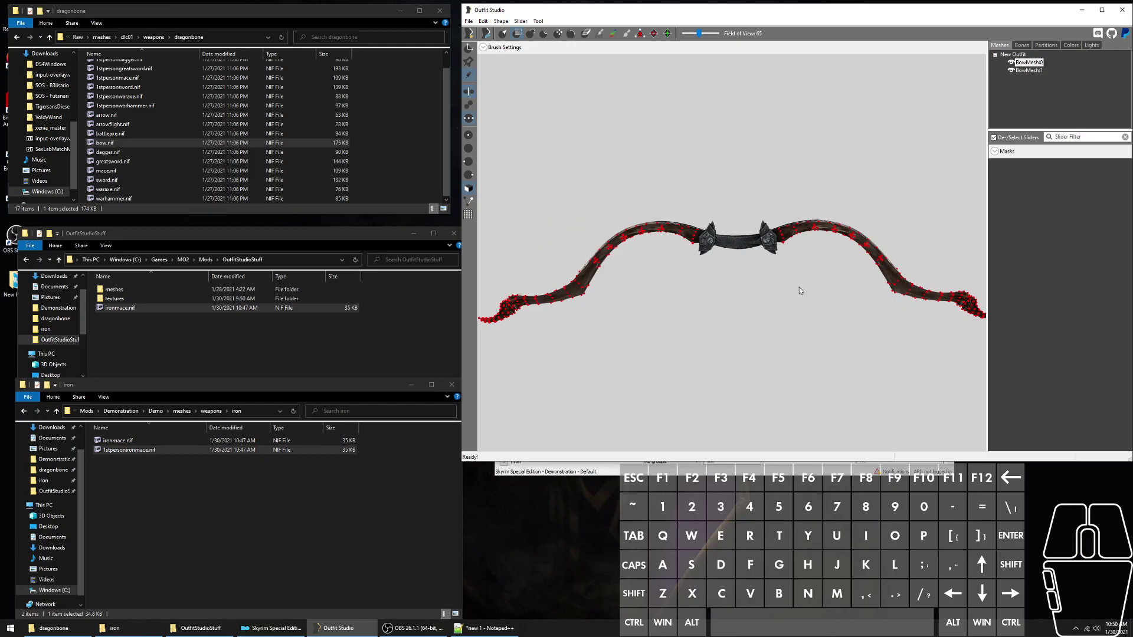
pyautogui.scroll(5, 799, 289)
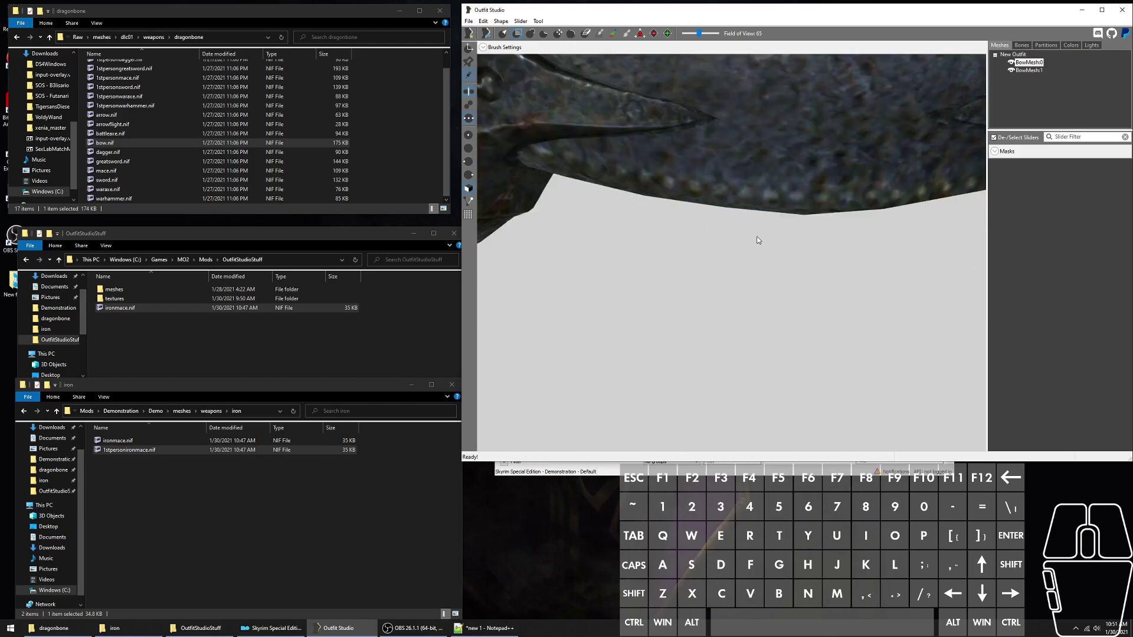
pyautogui.scroll(-3, 814, 222)
pyautogui.moveTo(815, 221); pyautogui.dragTo(803, 292, button='right')
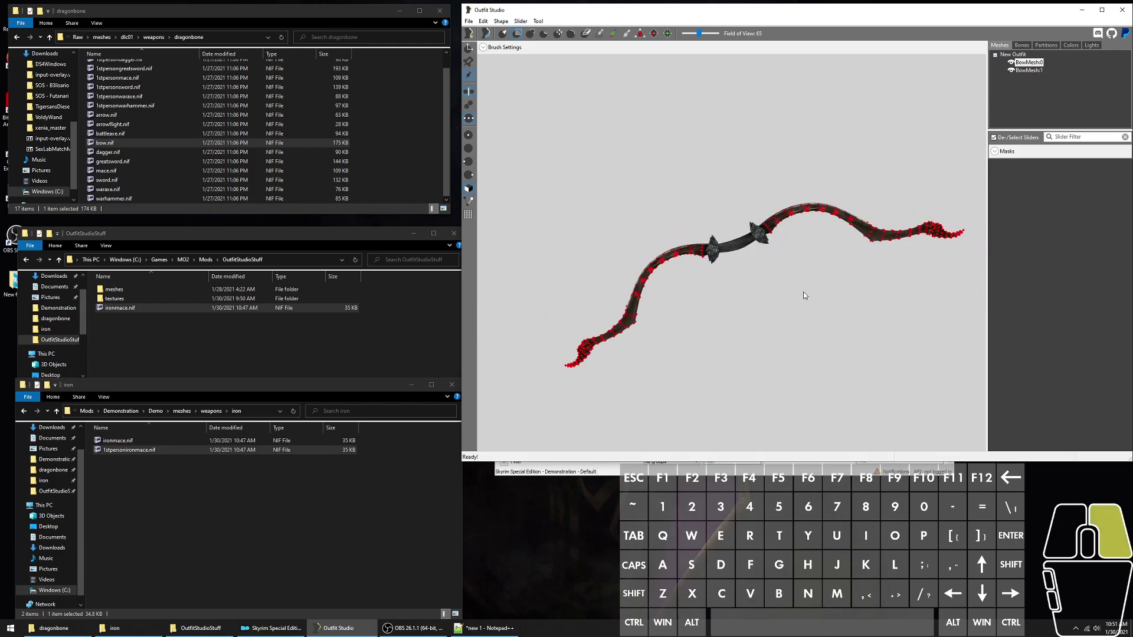
pyautogui.scroll(-1, 812, 250)
# - Export the edited outfit to the OutfitStudioStuff folder as a NIF file named bow
pyautogui.hotkey('ctrl', 'e')
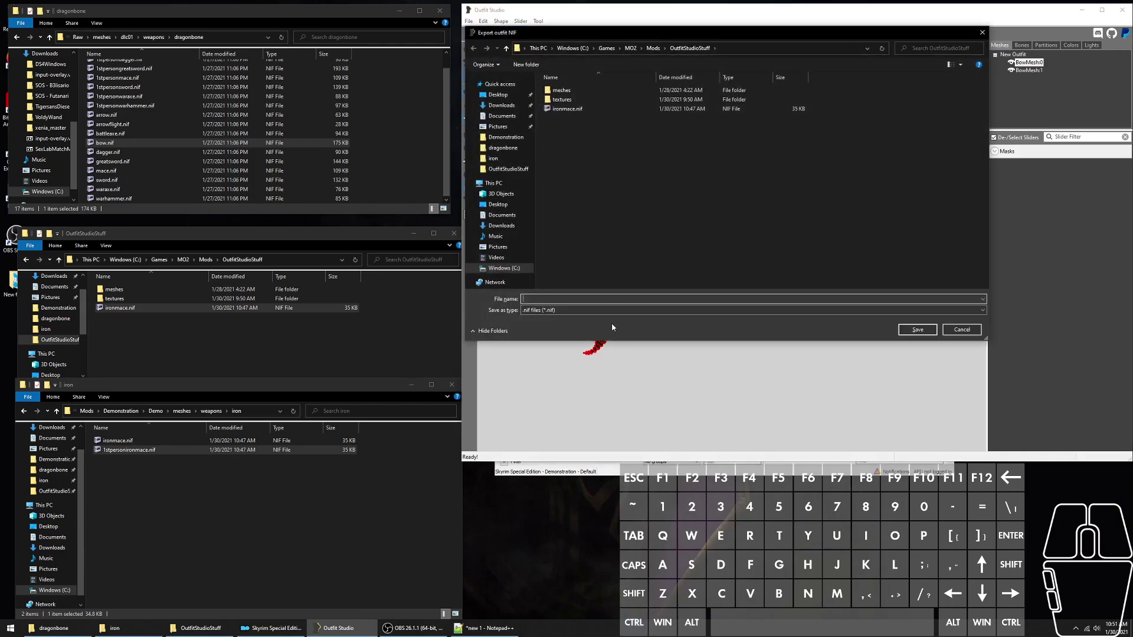
pyautogui.write('bow')
pyautogui.press('Return')
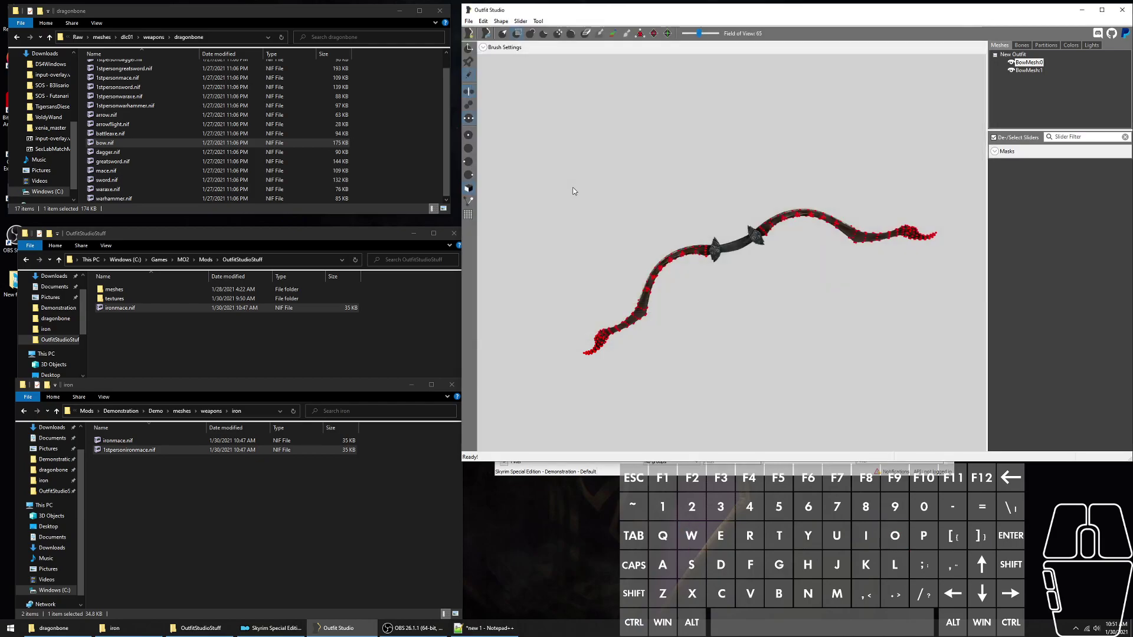
# - Copy bow.nif from OutfitStudioStuff into the Demo mod's meshes\dlc01\weapons\dragonbone folder
pyautogui.click(118, 307)
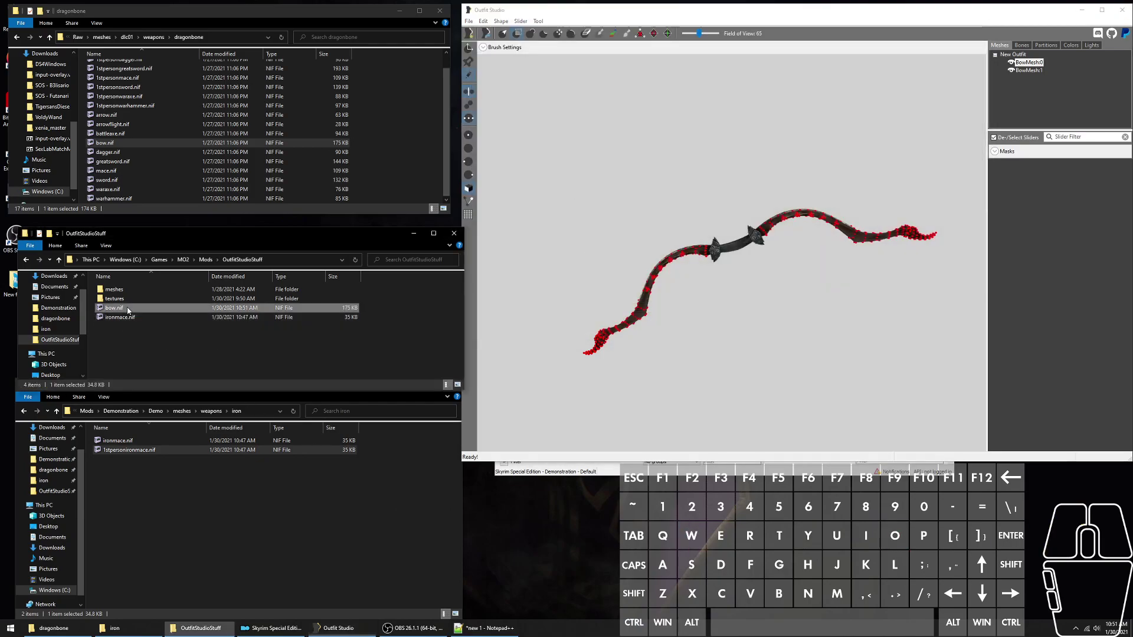
pyautogui.hotkey('ctrl', 'c')
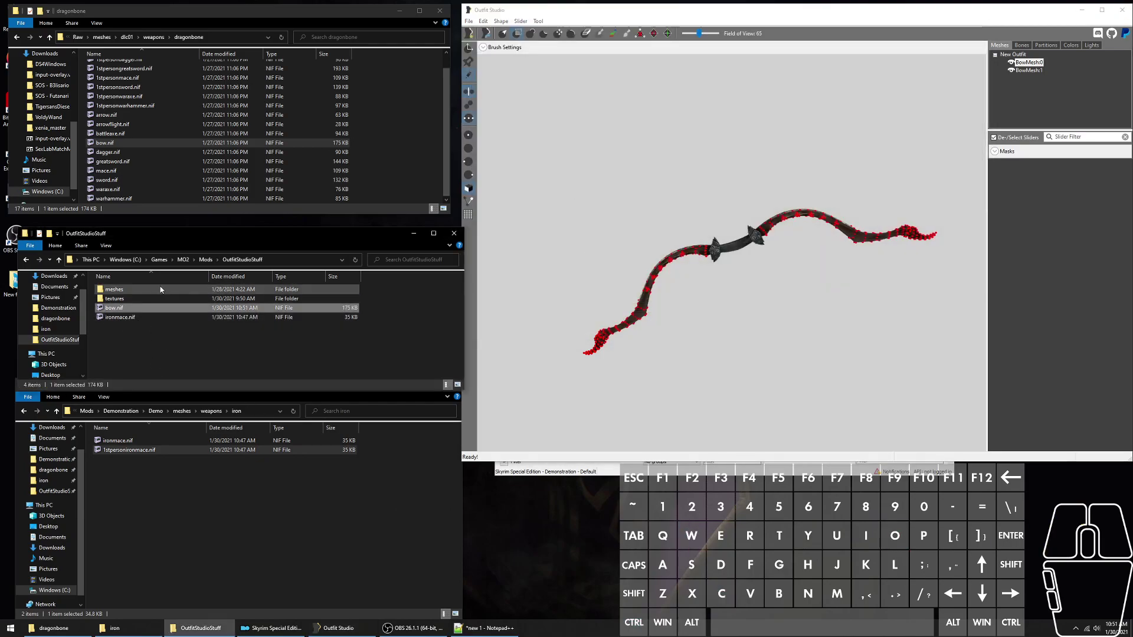
pyautogui.click(184, 515)
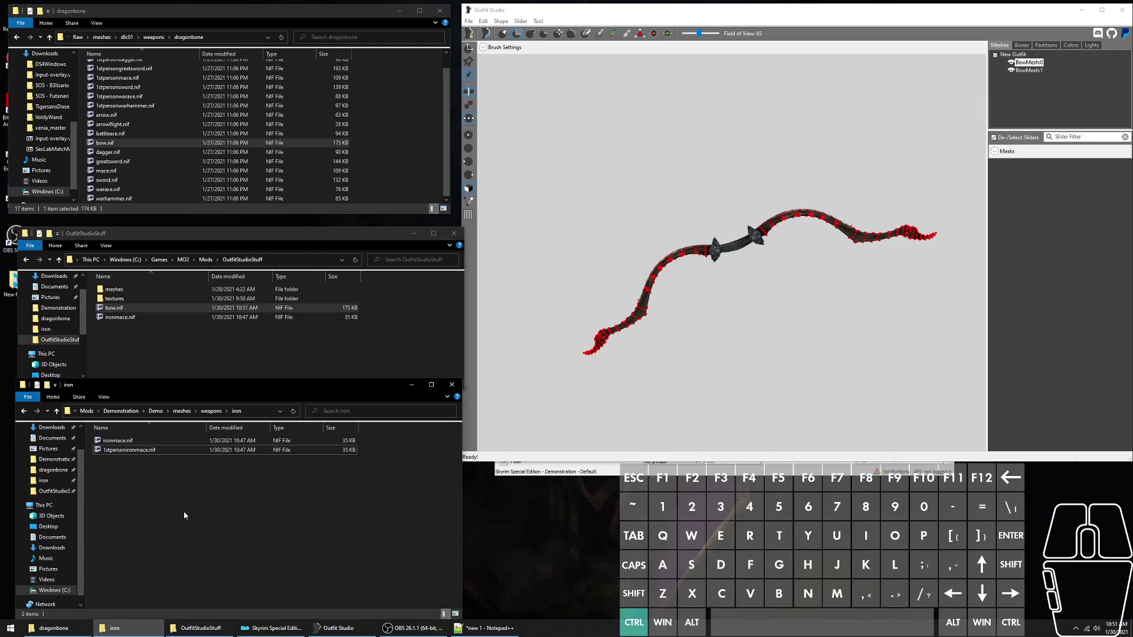
pyautogui.click(182, 411)
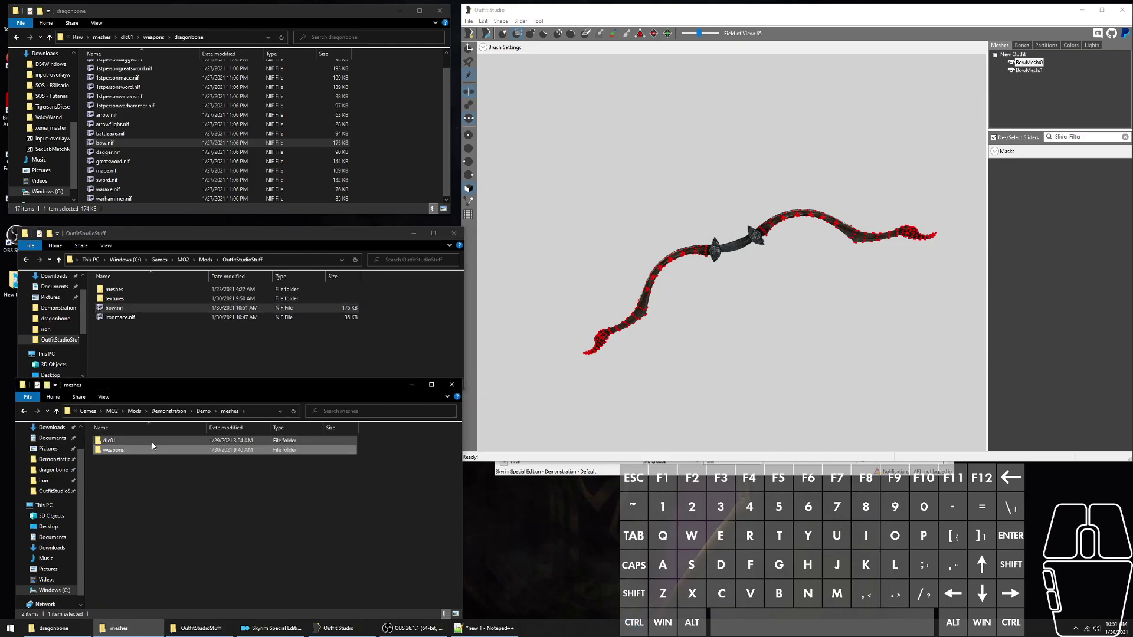
pyautogui.doubleClick(112, 441)
pyautogui.doubleClick(118, 441)
pyautogui.doubleClick(124, 441)
pyautogui.hotkey('ctrl', 'v')
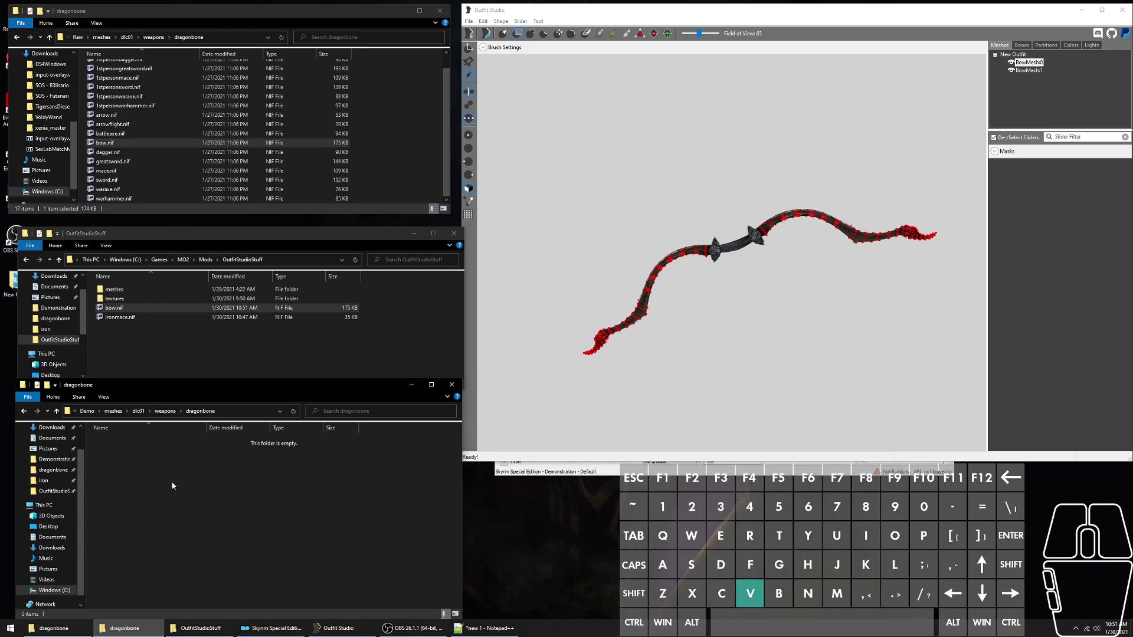
# - Switch to Mod Organizer, launch Skyrim through SKSE, and continue the last saved game
pyautogui.click(285, 631)
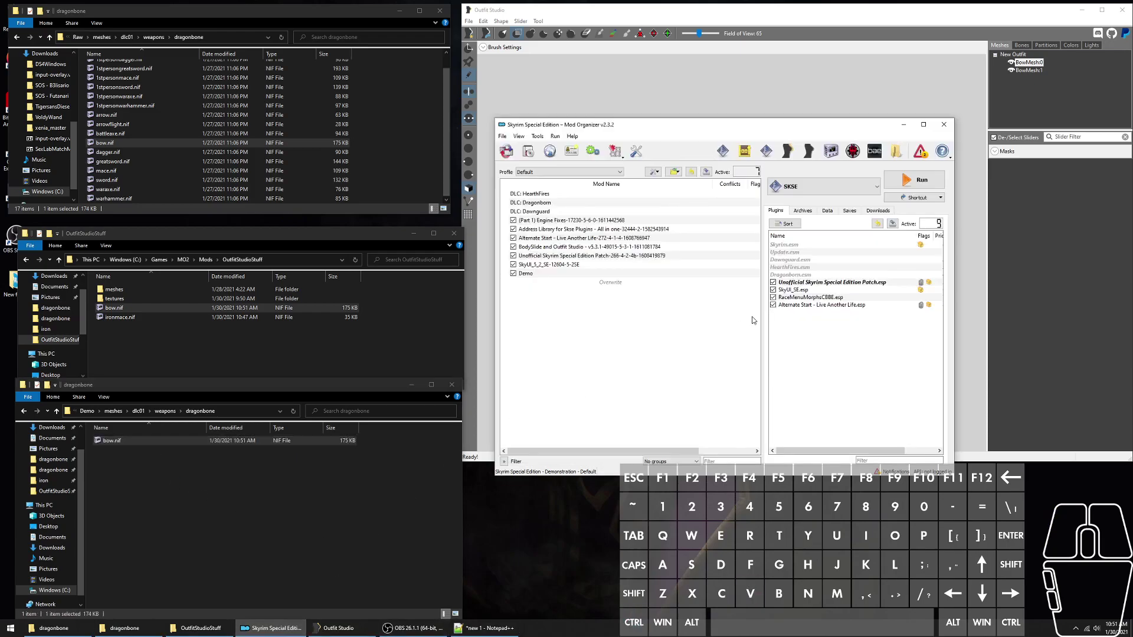
pyautogui.click(916, 180)
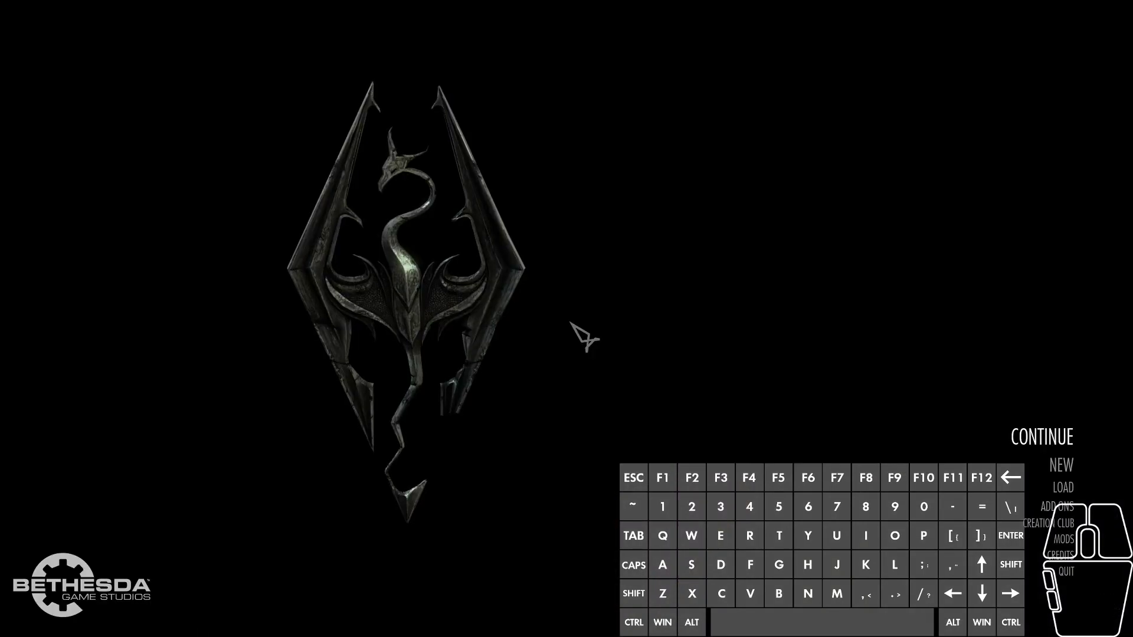
pyautogui.press('Return')
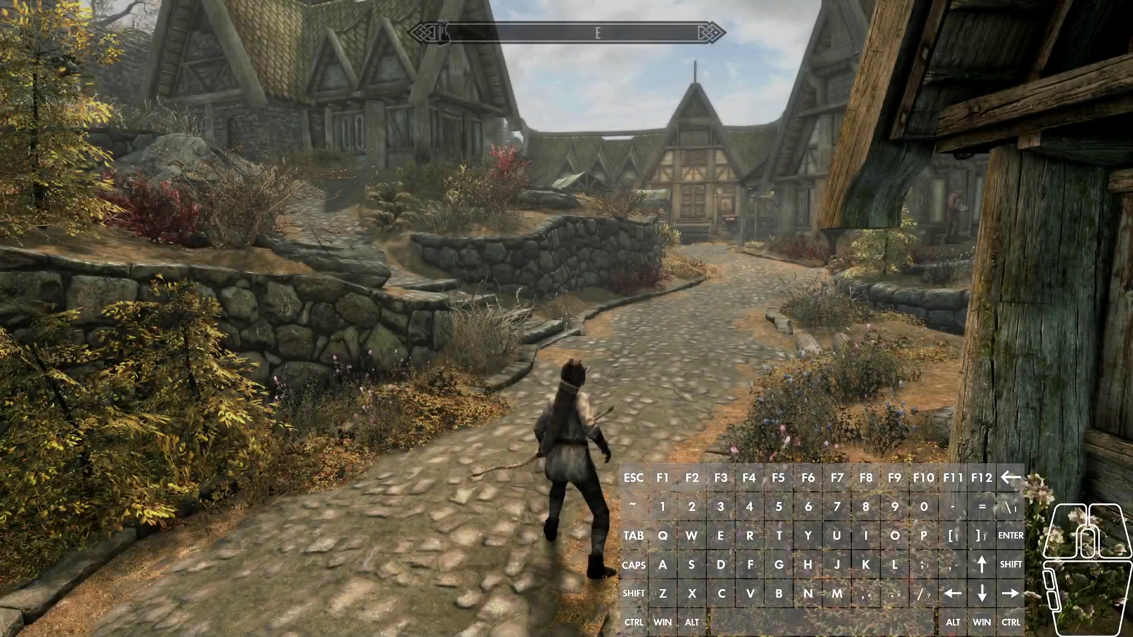
# - Examine the edited Dragonbone Bow in the game, both held in first person and dropped on the ground
pyautogui.press('i')
pyautogui.press('Tab')
pyautogui.scroll(4, 567, 319)
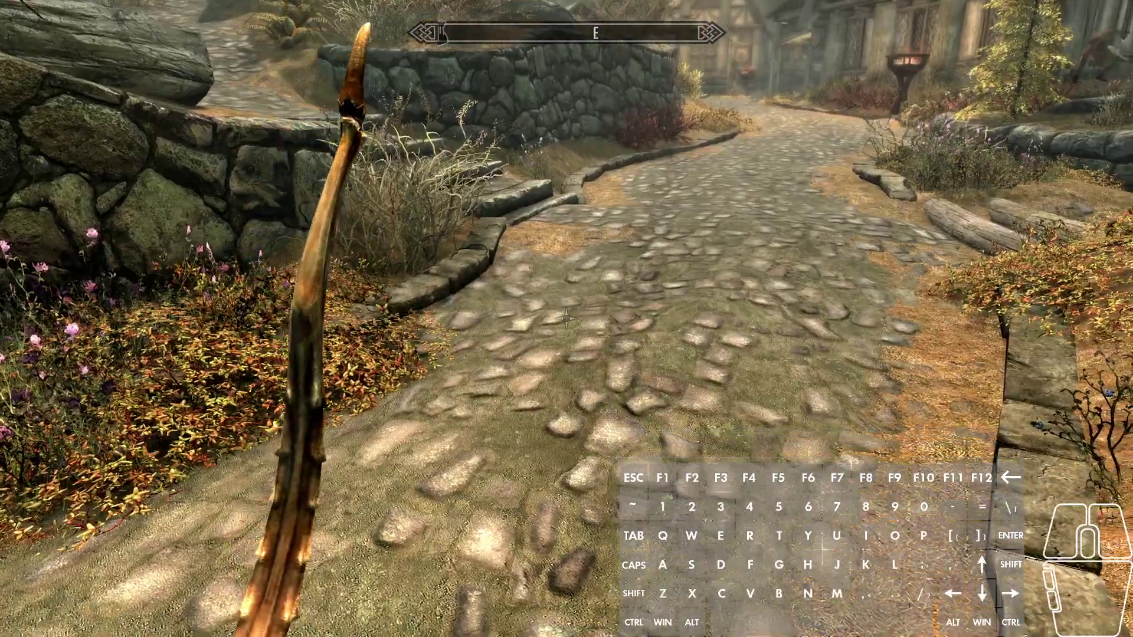
pyautogui.rightClick(566, 318)
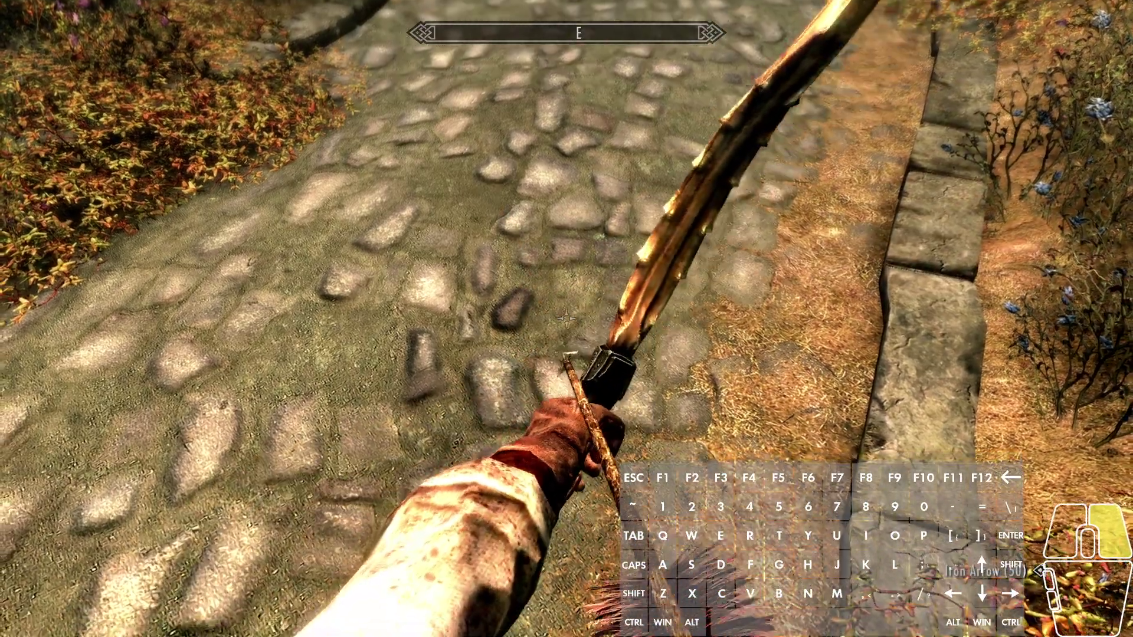
pyautogui.moveTo(567, 319); pyautogui.dragTo(566, 318, button='right')
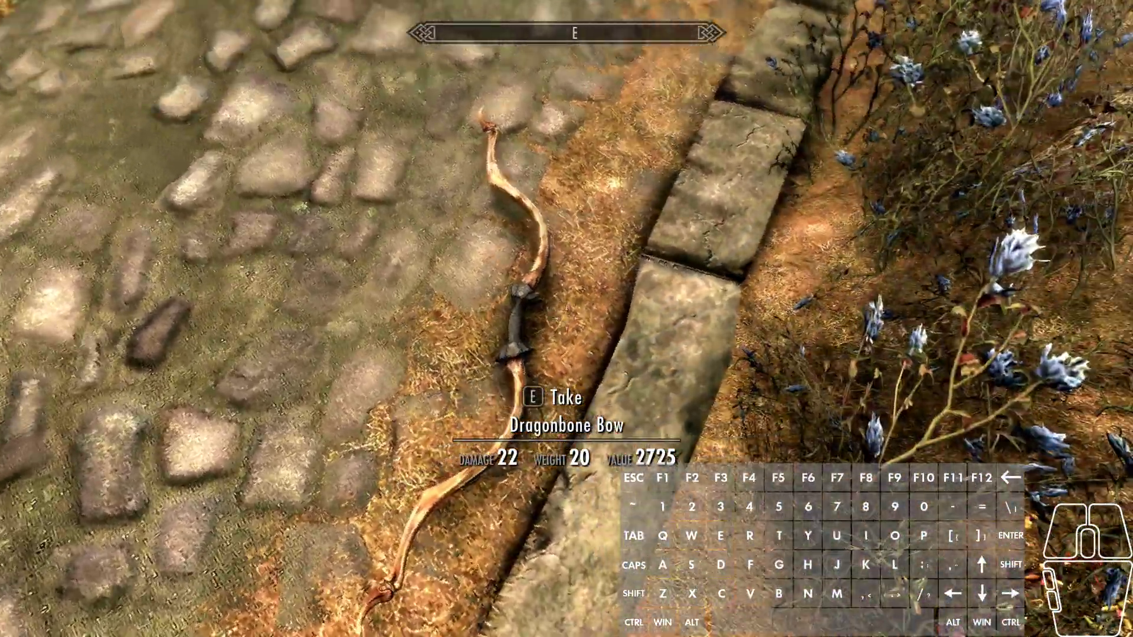
pyautogui.press('w')
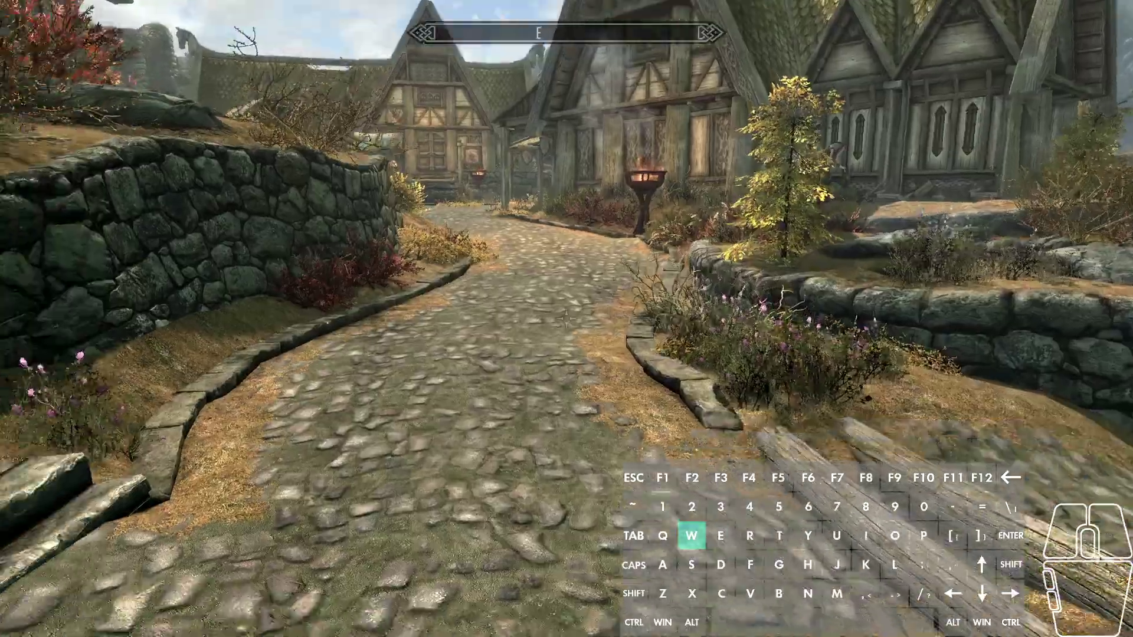
pyautogui.press('a')
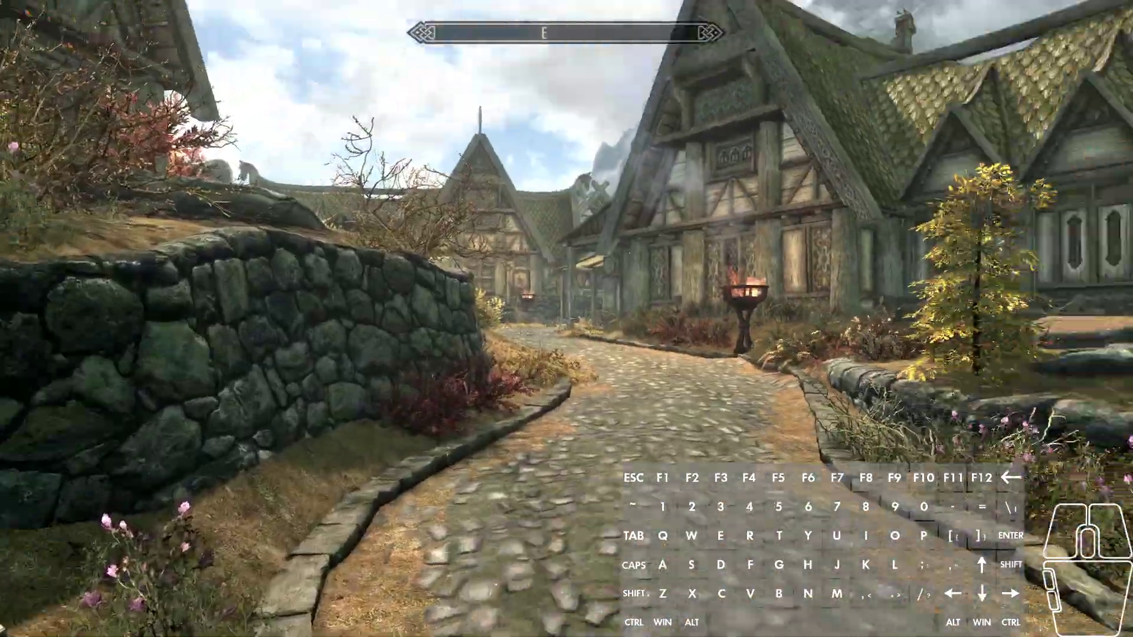